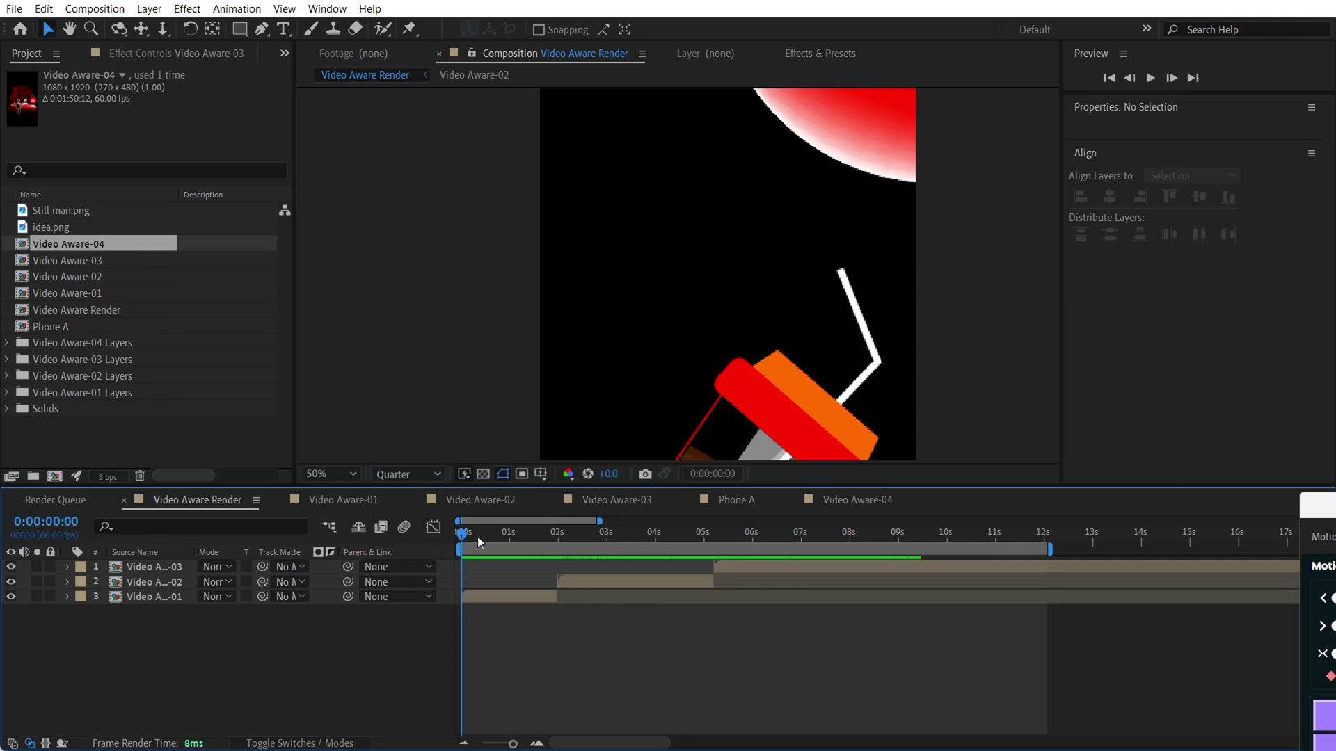
Step: Preview the opening of Video Aware Render and examine how the takeaway cup is built and moves
key("space")
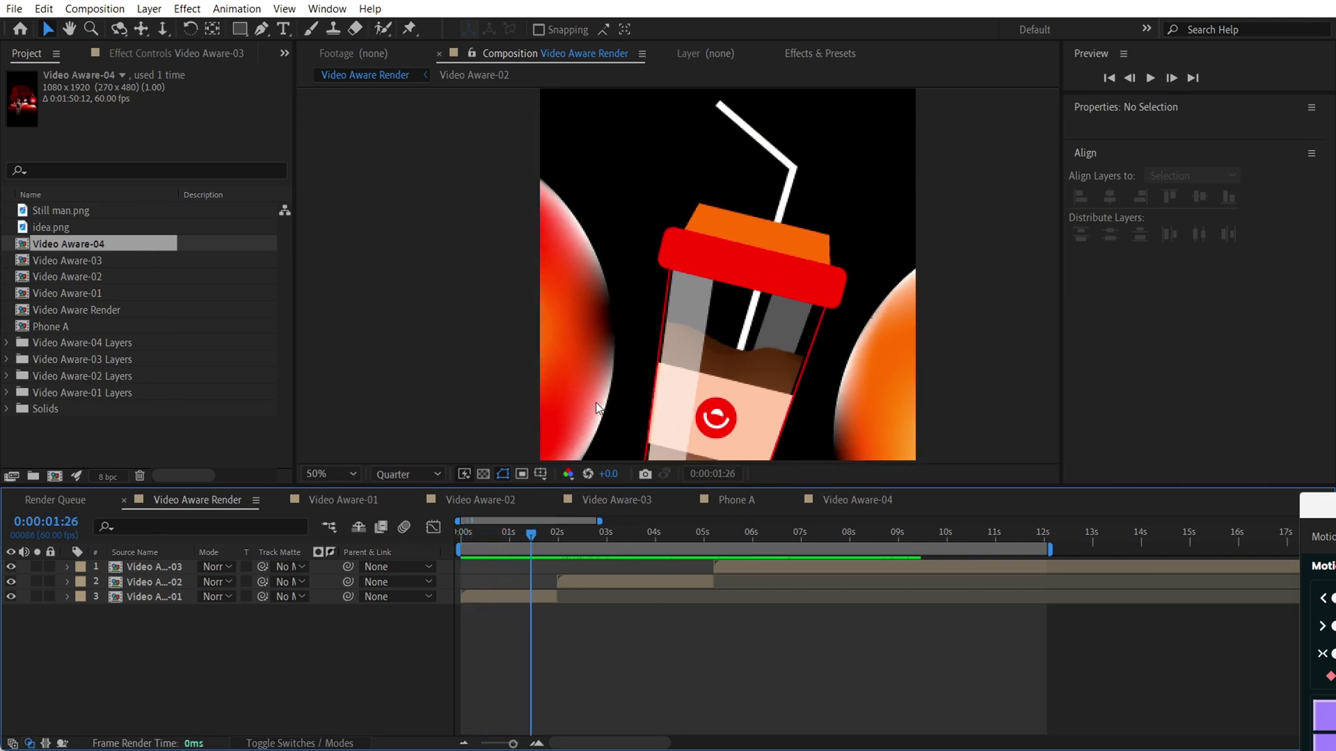
scroll(595, 402, "down", 1)
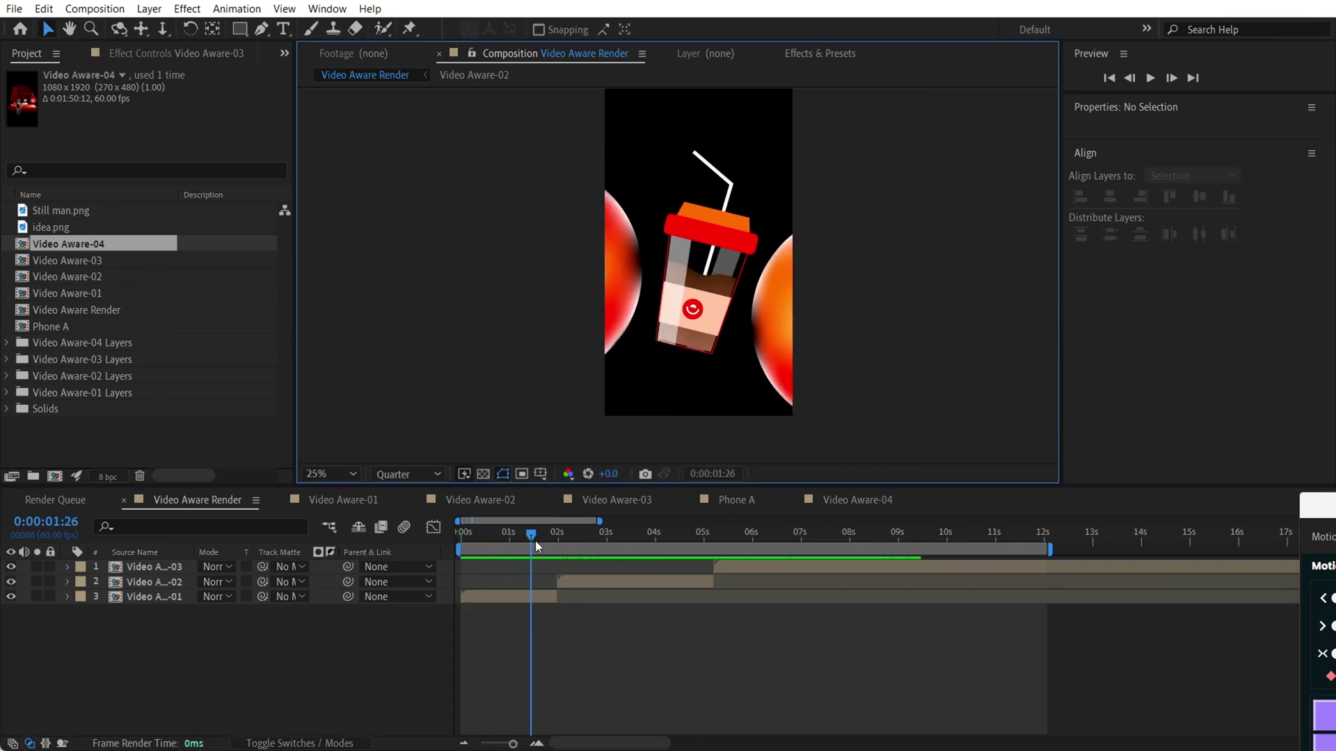
mouse_move(531, 537)
left_mouse_down()
mouse_move(501, 533)
mouse_move(548, 534)
mouse_move(527, 536)
left_mouse_up()
scroll(694, 306, "up", 1)
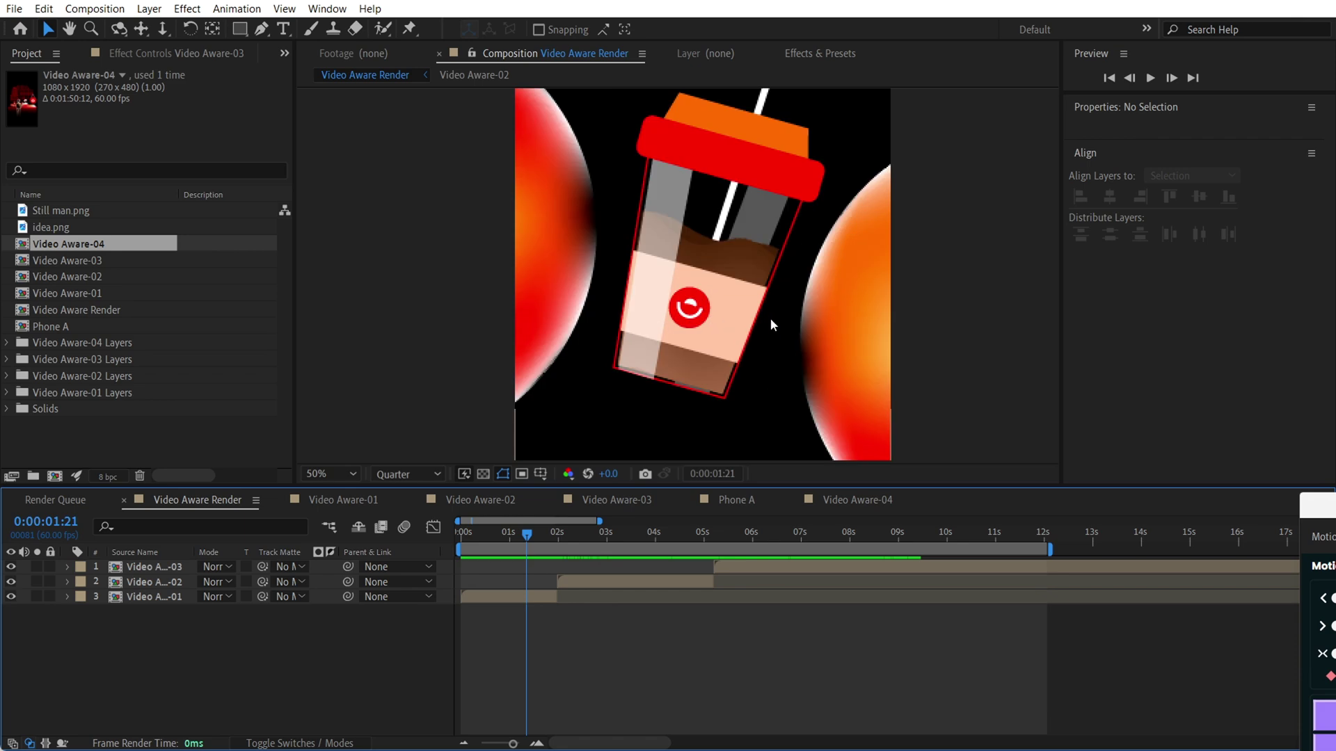
left_click_drag(779, 262, 758, 316)
mouse_move(529, 532)
left_mouse_down()
mouse_move(544, 531)
mouse_move(507, 535)
left_mouse_up()
scroll(652, 332, "down", 1)
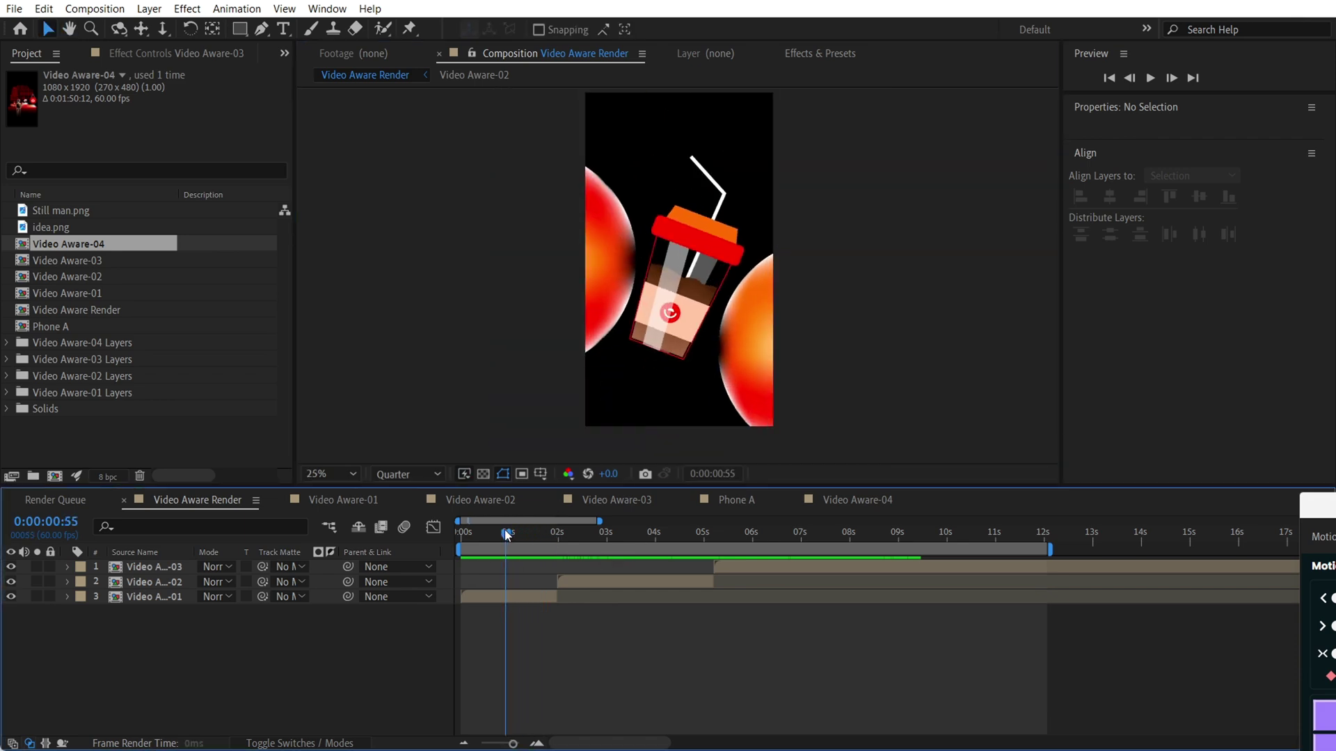
Step: Create a new 10-second composition named Comp 1 with the Social Media Portrait HD 1080x1920 30 fps preset
left_click(124, 7)
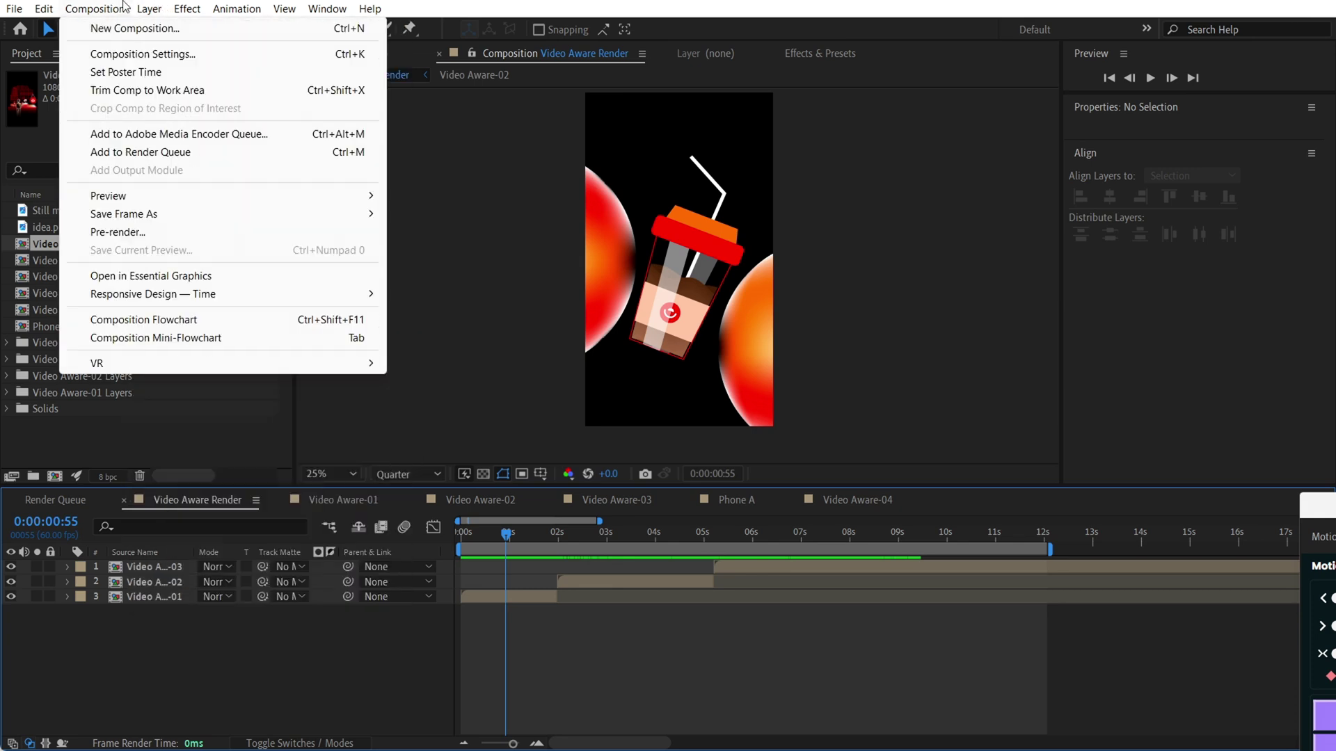
left_click(135, 28)
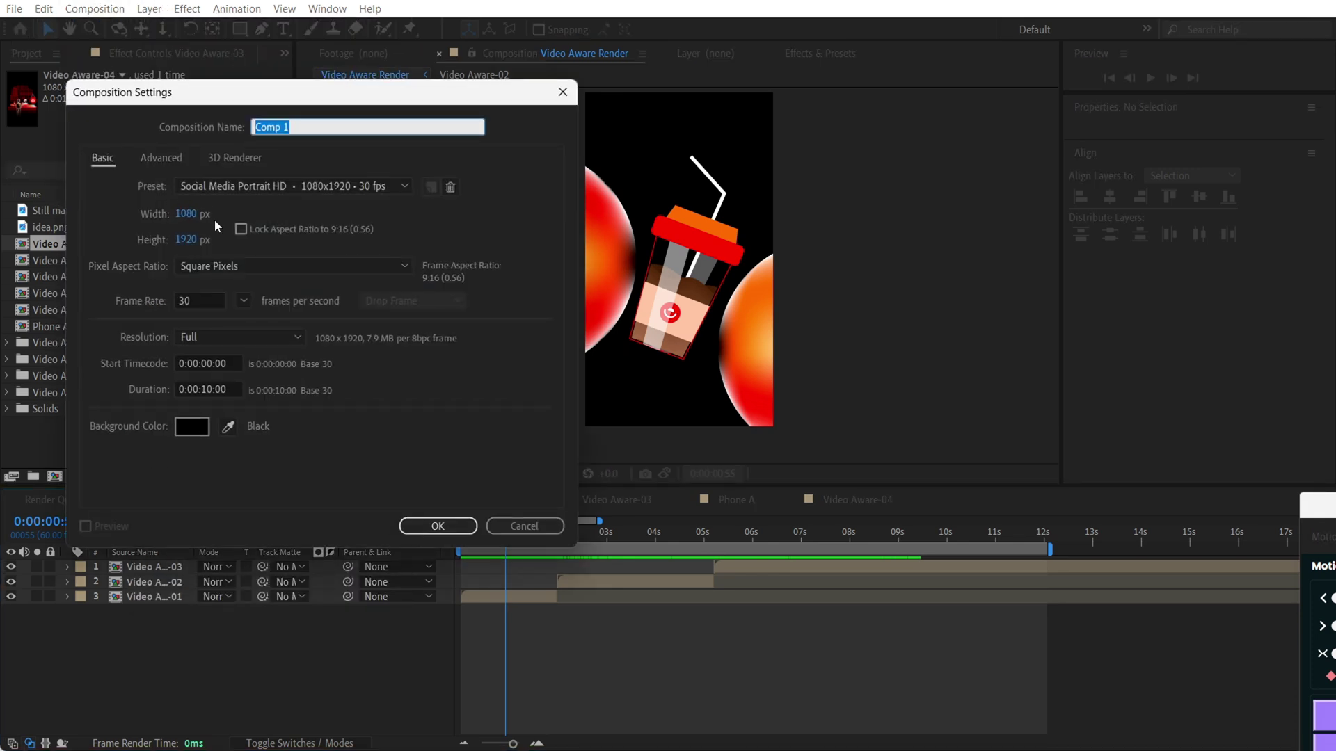
left_click(222, 184)
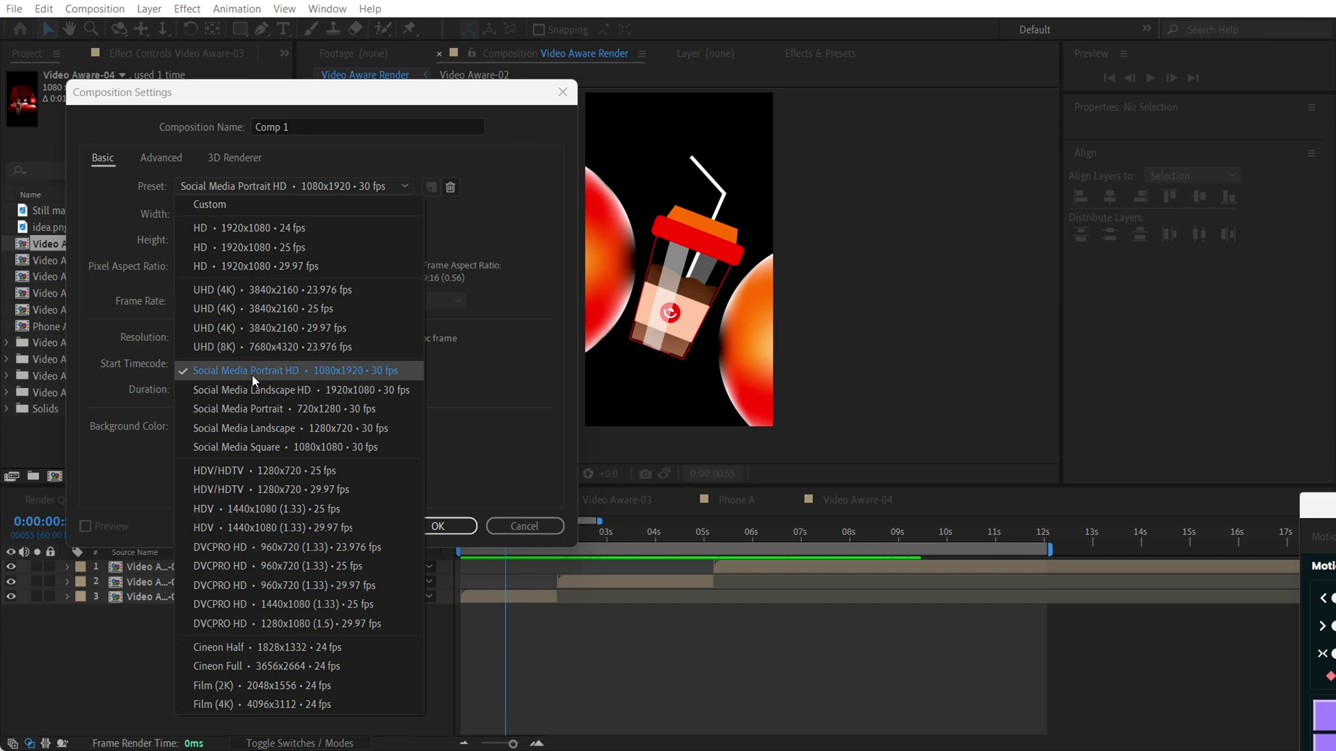
left_click(453, 499)
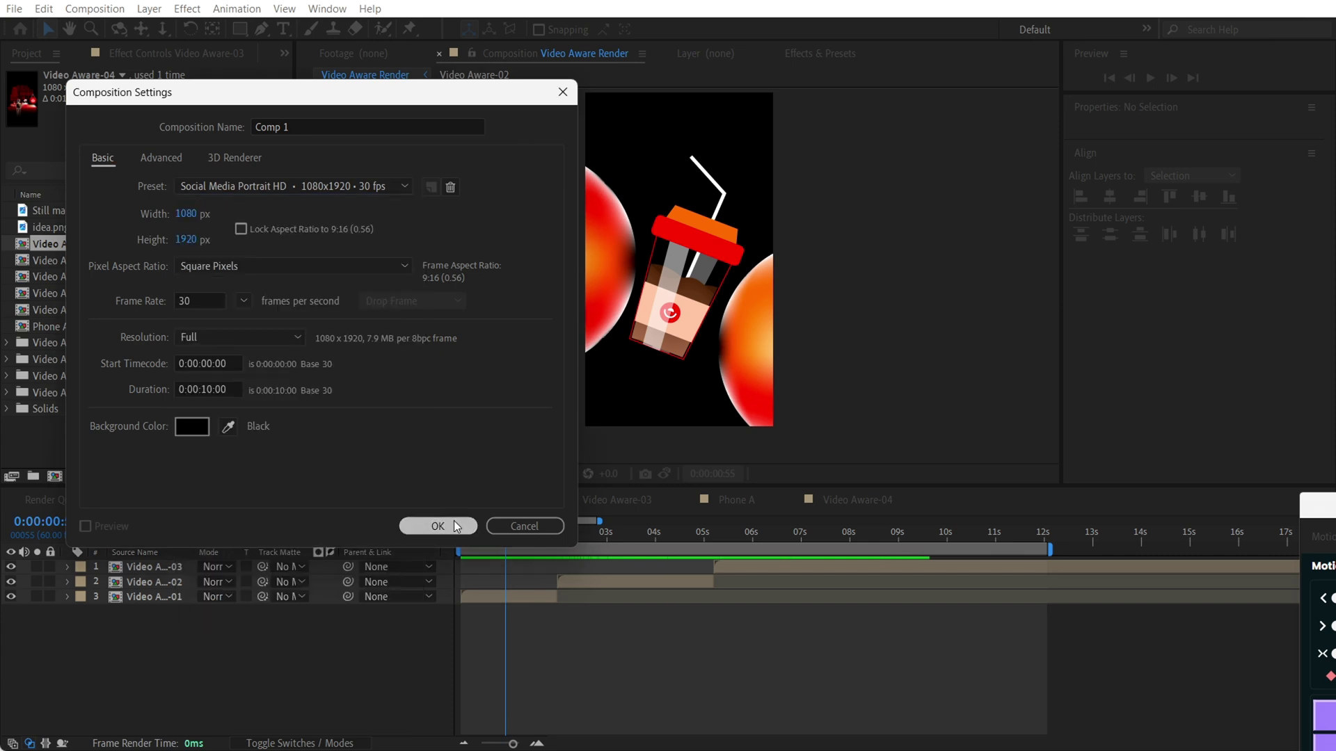
left_click(445, 525)
Step: Draw a white rectangle about 720 by 1068 px on a new shape layer for the cup body
double_click(241, 31)
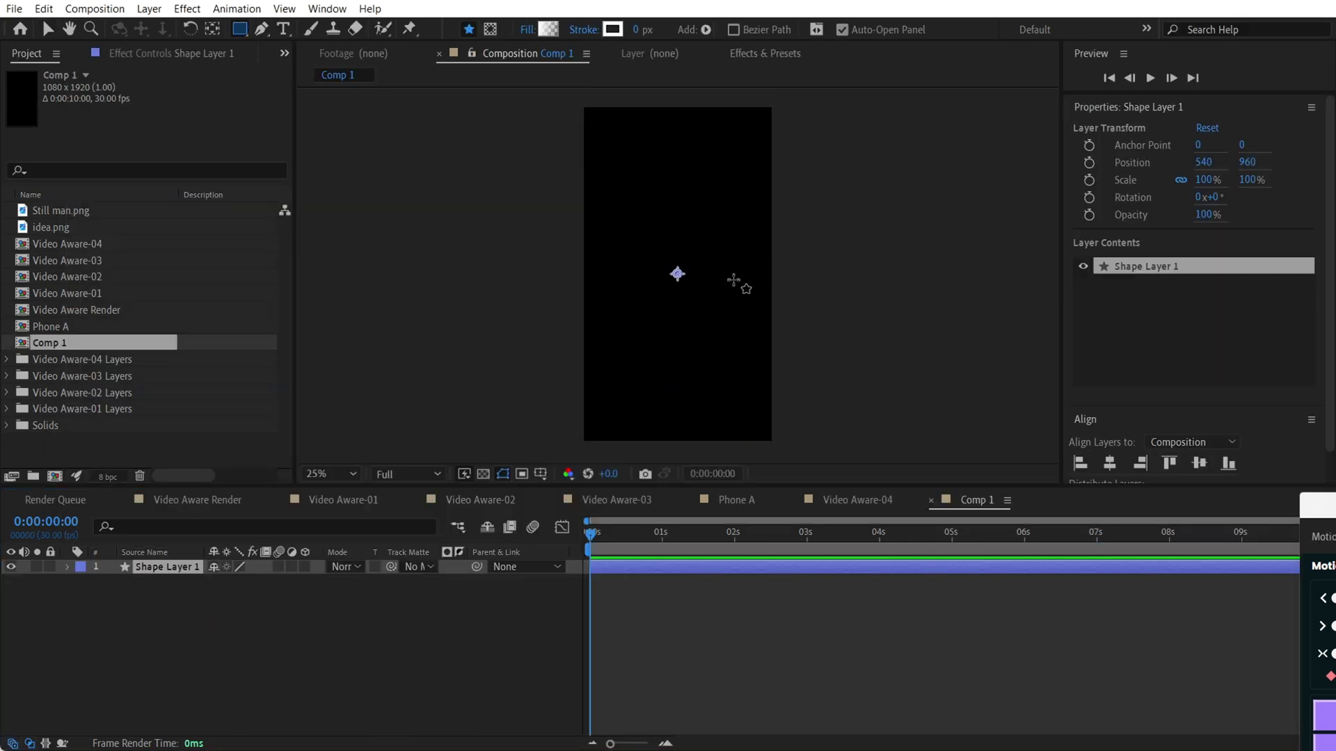
left_click_drag(617, 206, 744, 390)
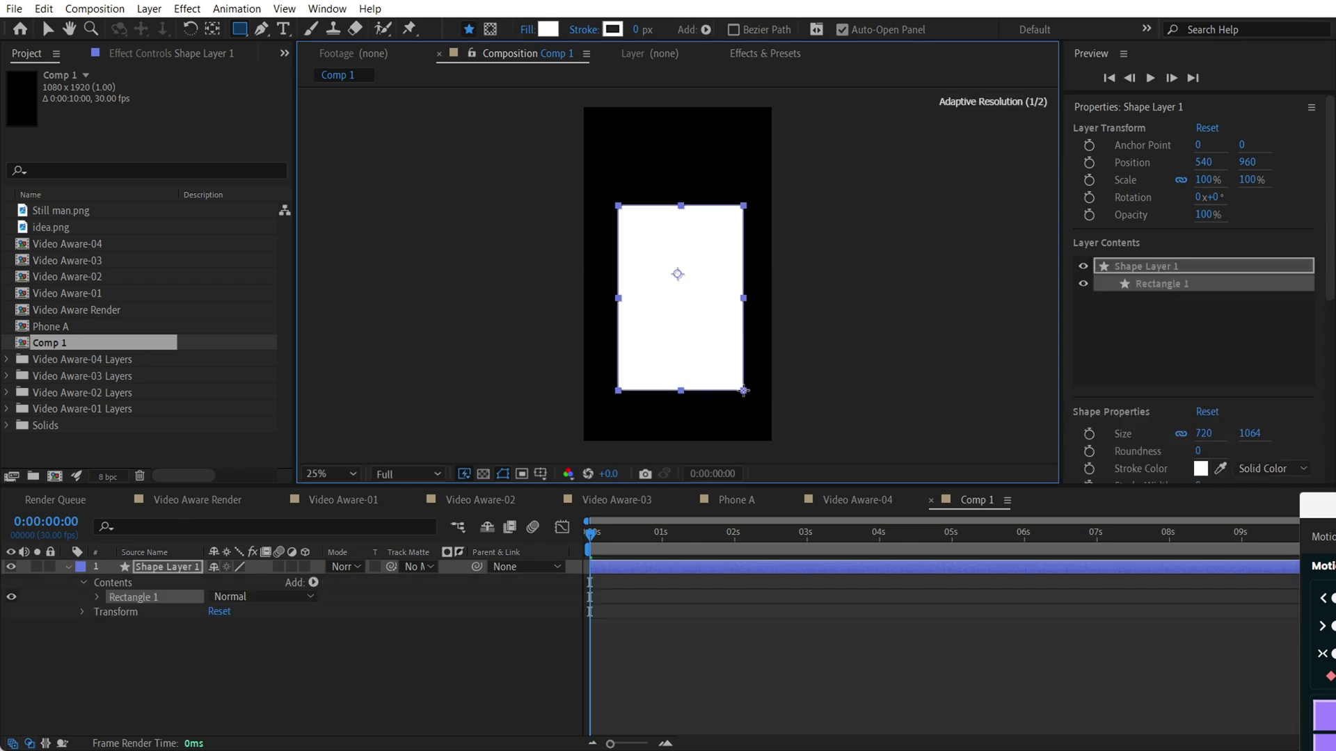
key("v")
Step: Convert the cup body's Rectangle Path 1 to a Bezier path
left_click(98, 599)
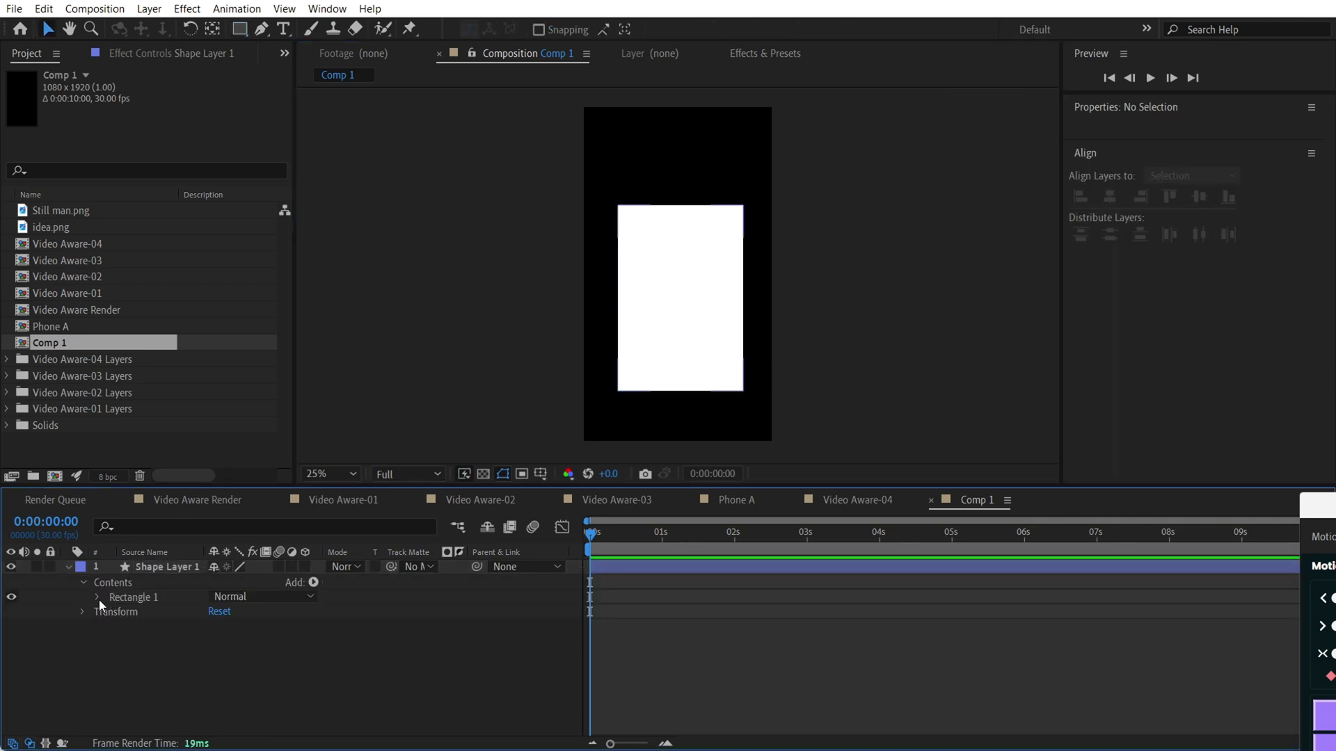
left_click(112, 611)
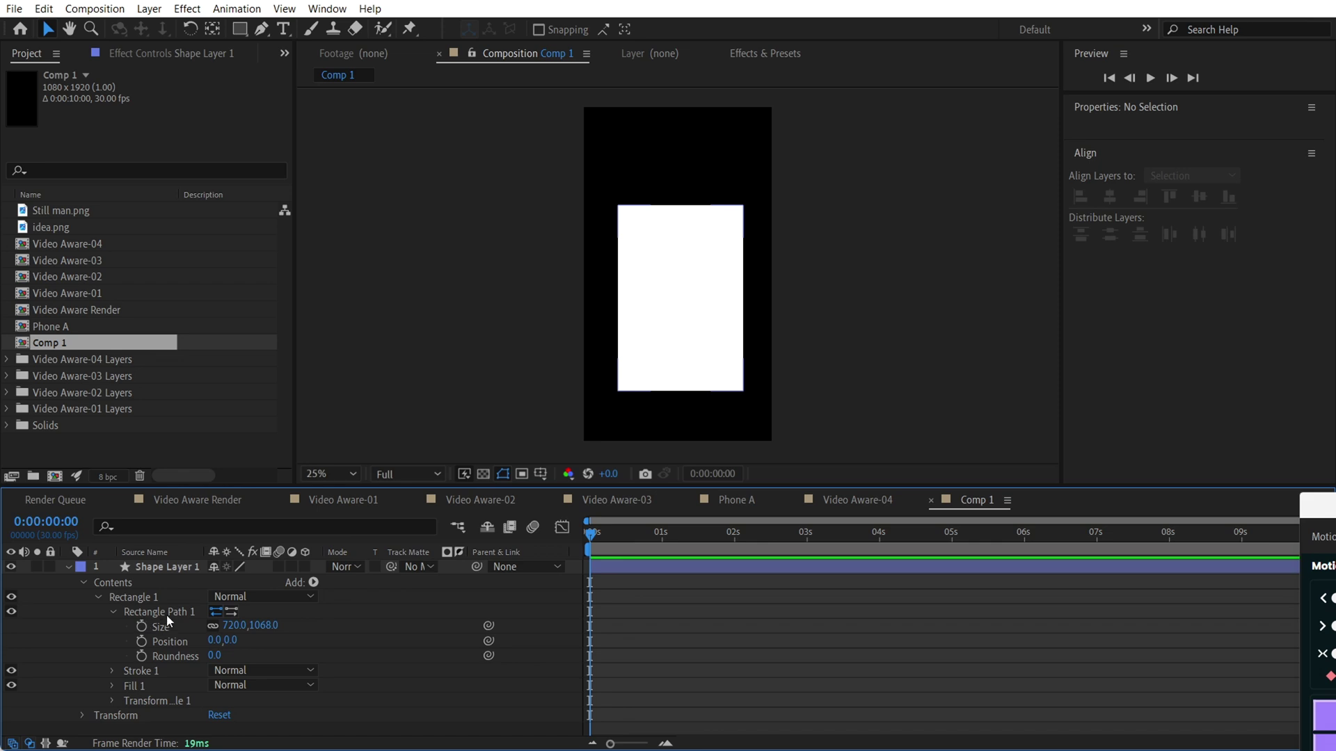
right_click(166, 614)
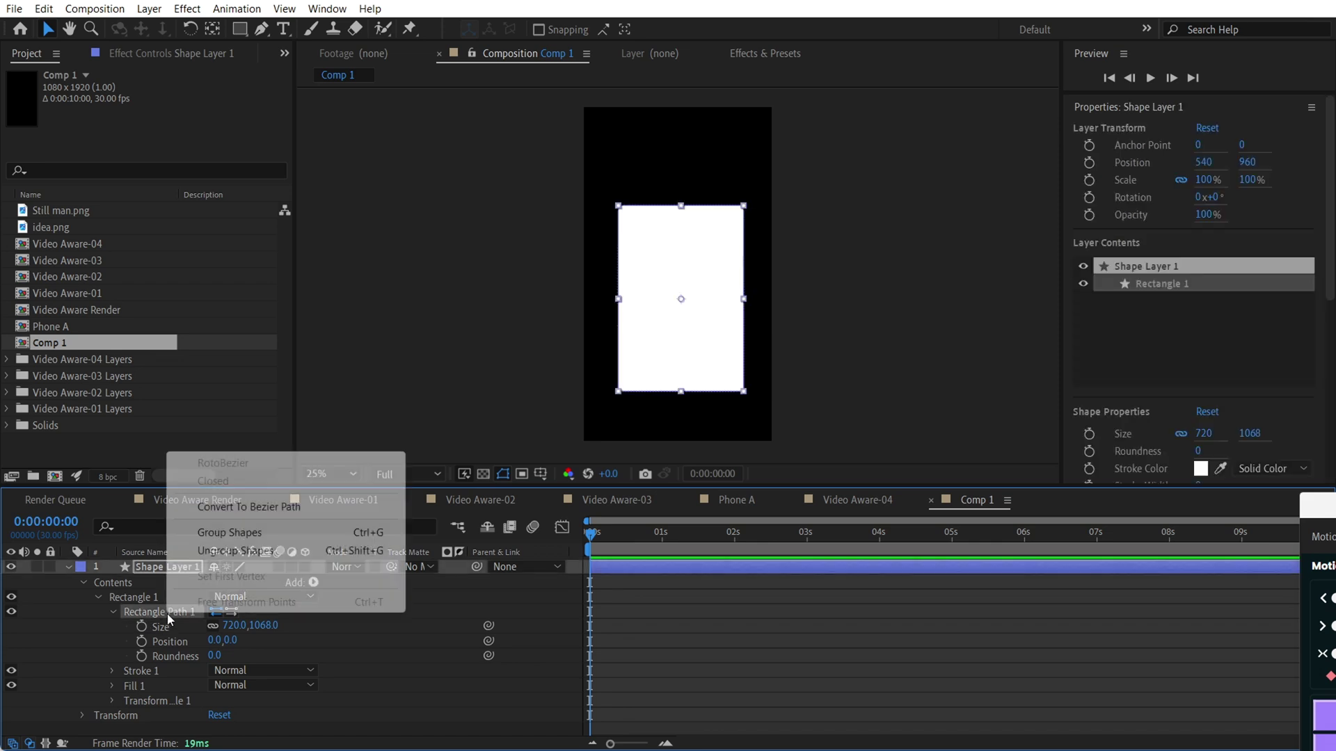
left_click(228, 512)
Step: Nudge the cup body's lower-left corner point inward in four large increments to slant that side
scroll(630, 409, "up", 2)
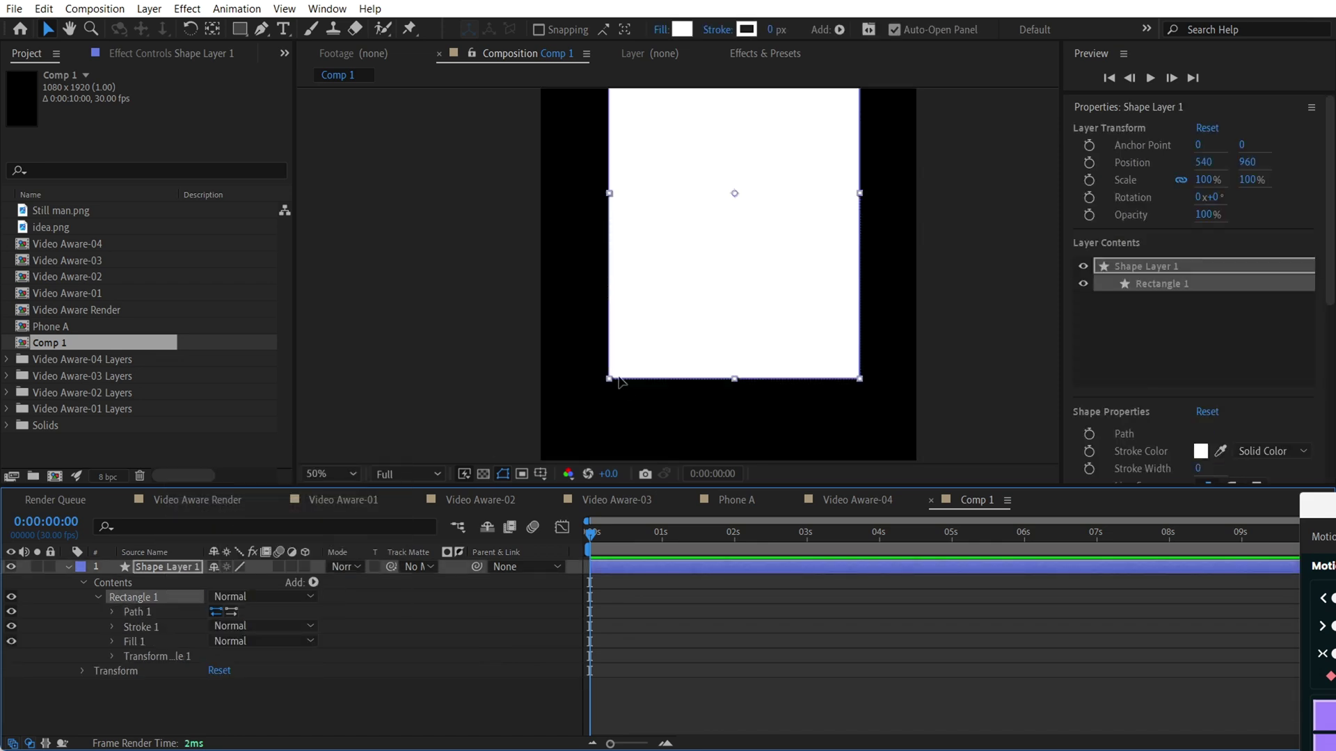
left_click(615, 378)
key("u")
left_click(262, 29)
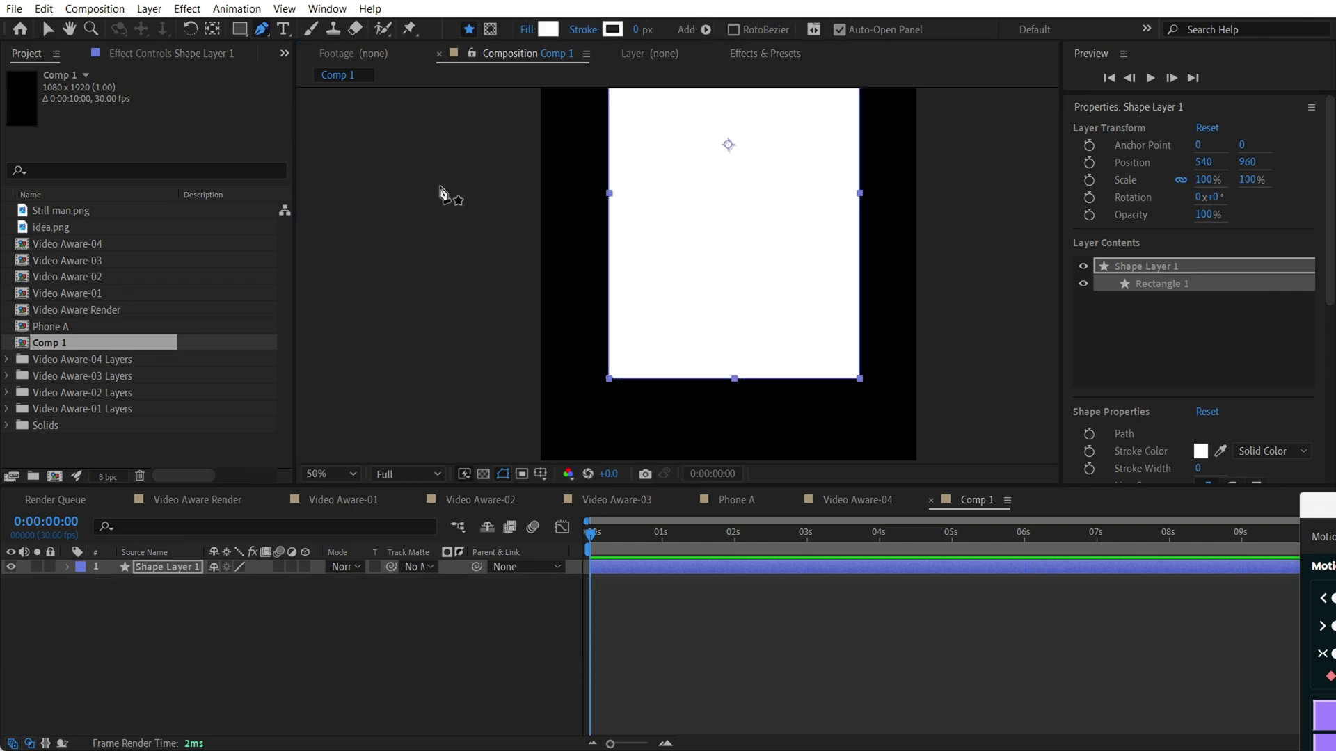
left_click(610, 379)
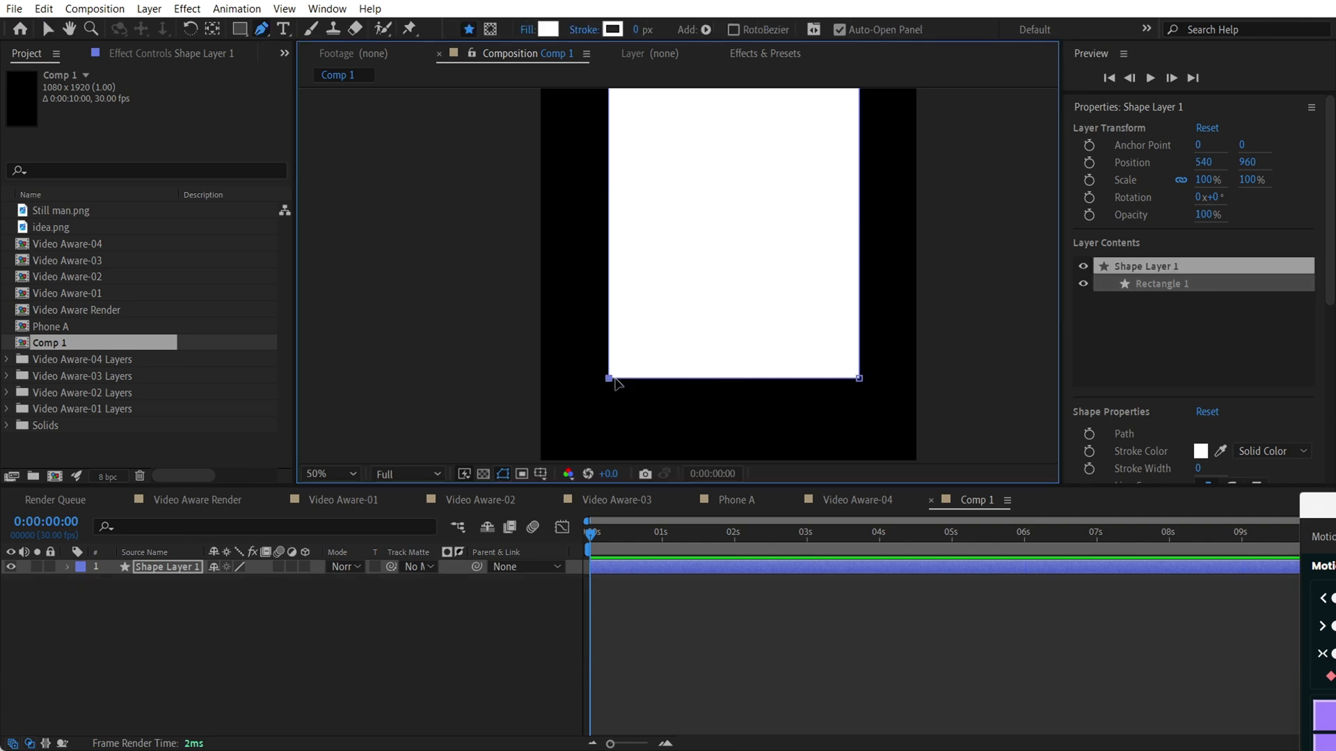
key("shift+Right")
key("shift+Right")
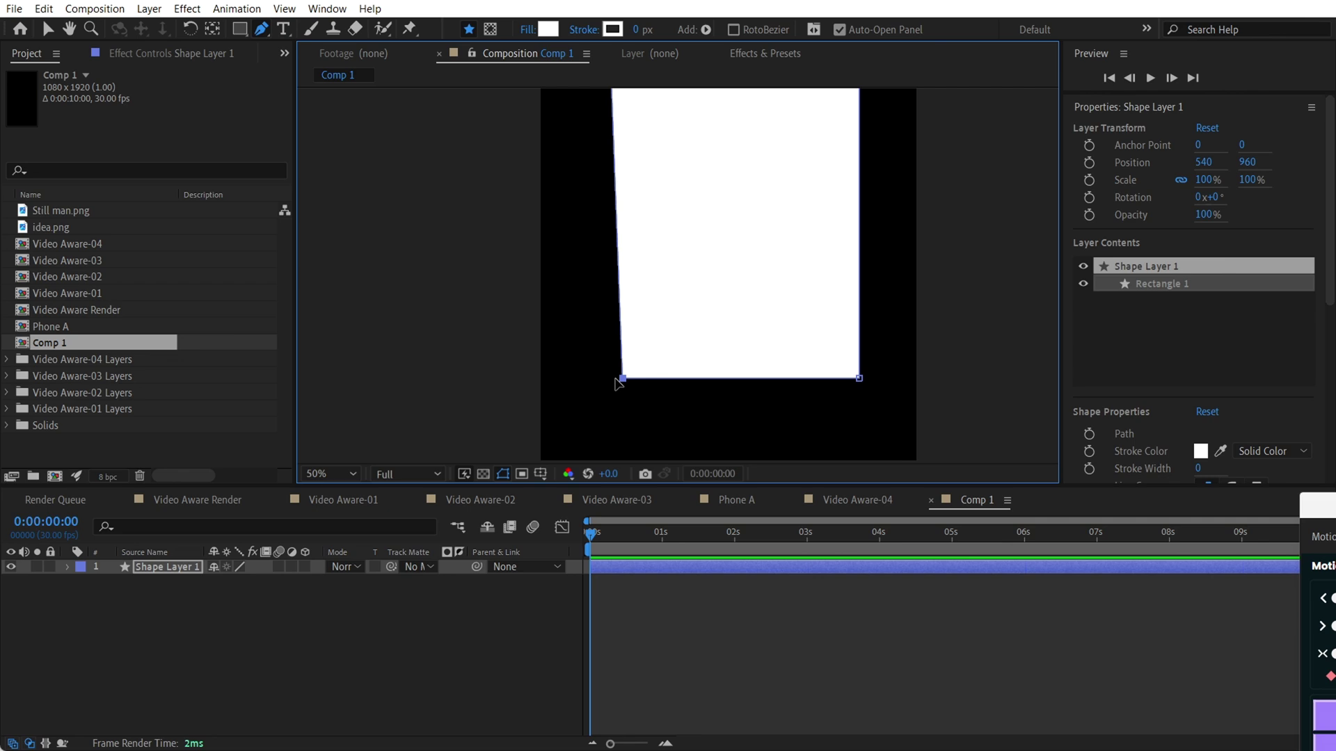
key("shift+Right")
key("shift+Right")
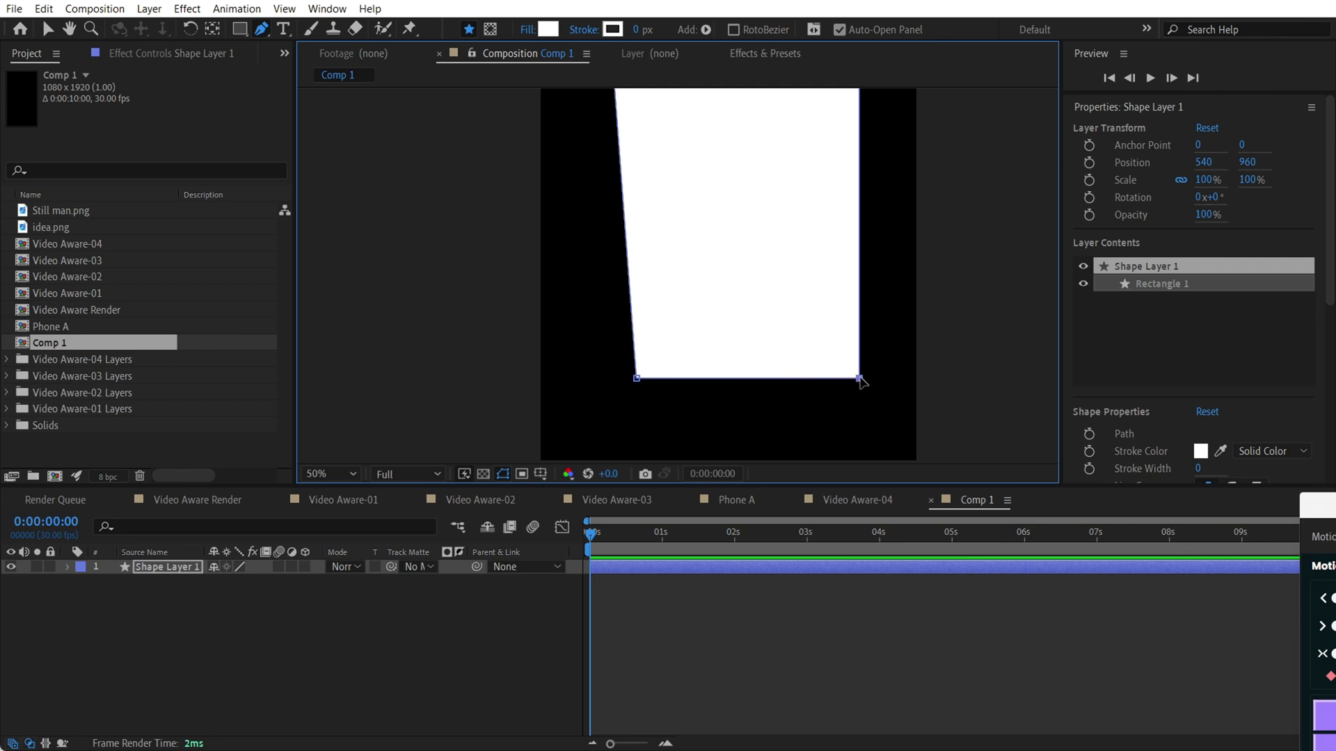
Step: Nudge the lower-right corner point inward in four large increments so the cup body tapers symmetrically
key("shift+Left")
key("shift+Left")
key("shift+Left")
key("shift+Left")
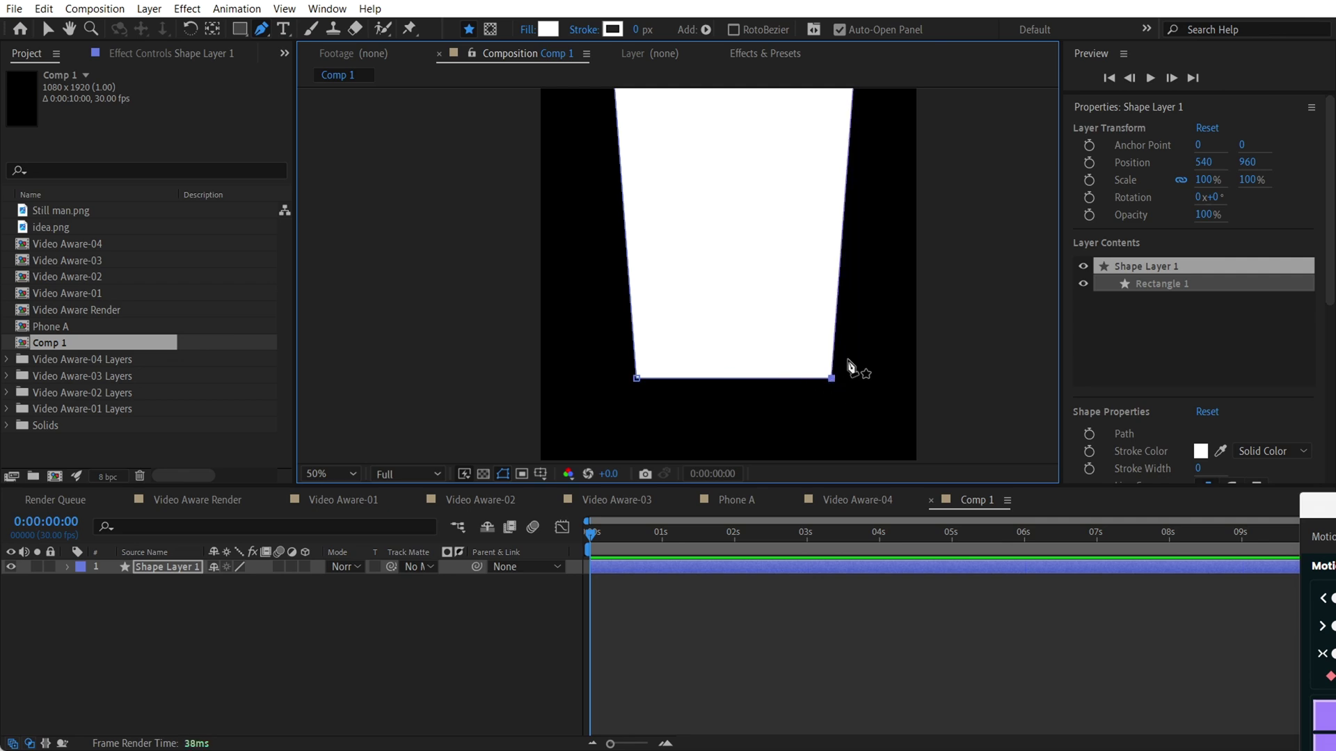
scroll(719, 322, "down", 2)
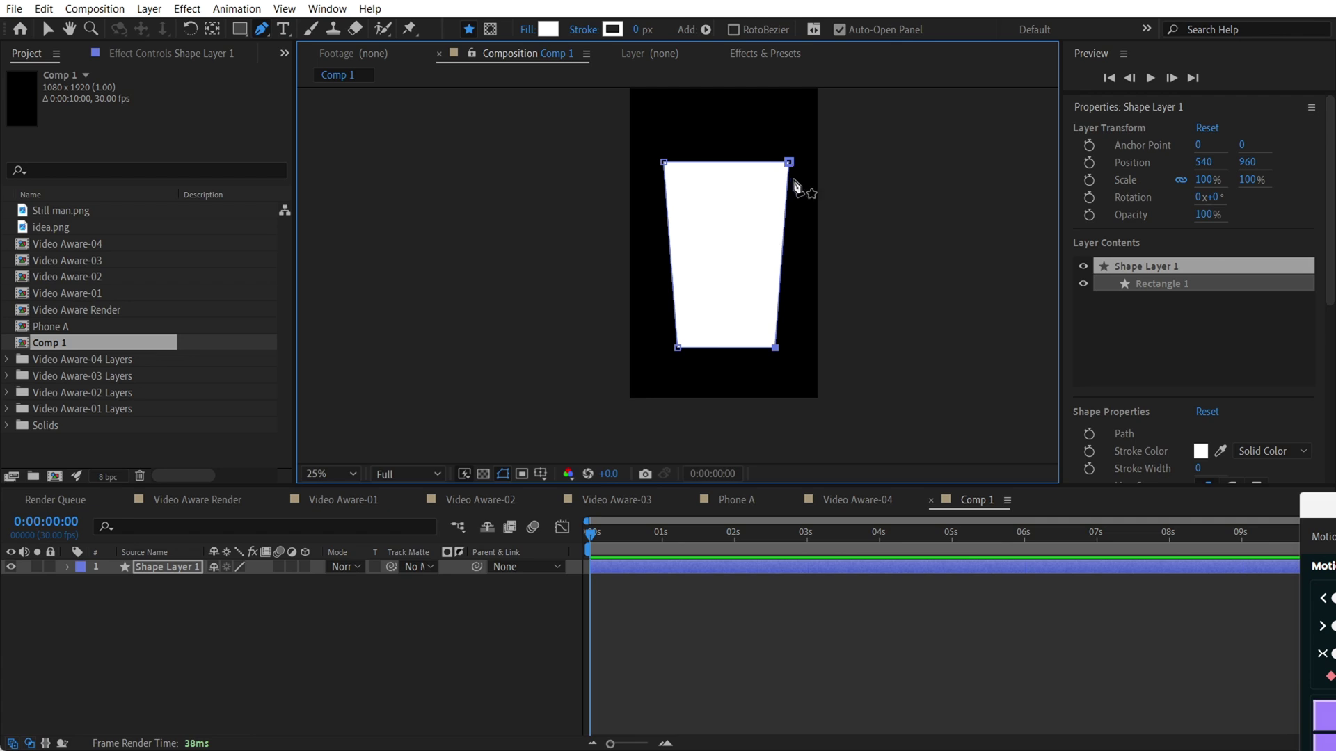
key("v")
left_click(867, 188)
left_click(882, 174)
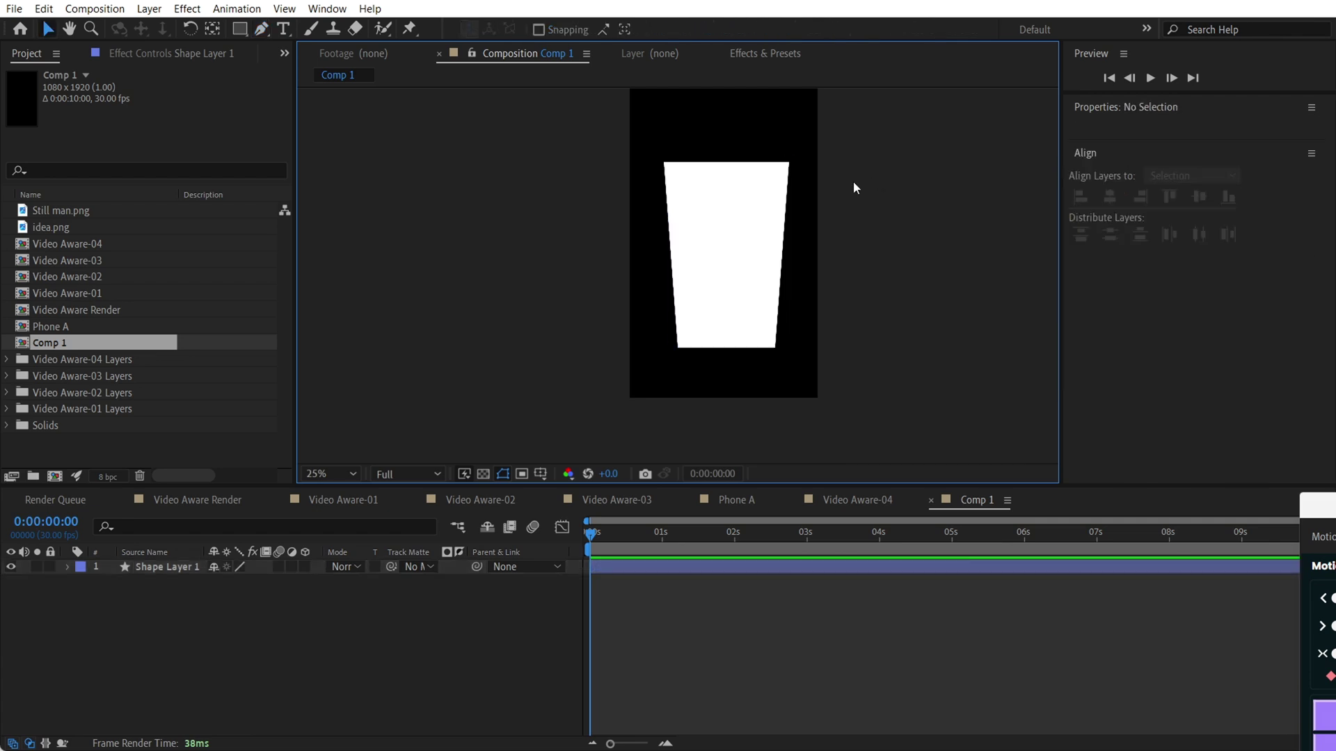
Step: Center the cup shape layer horizontally in the composition
left_click(773, 208)
scroll(1187, 379, "down", 5)
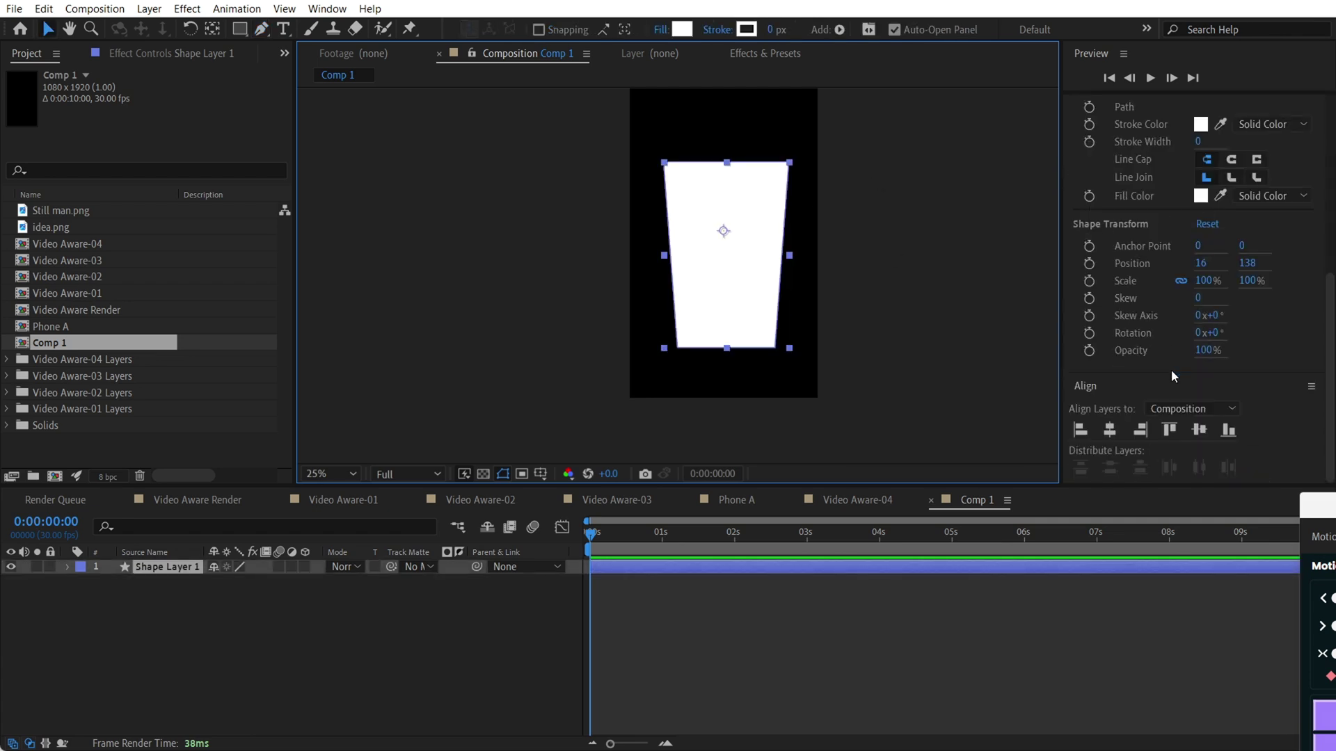
left_click(1110, 429)
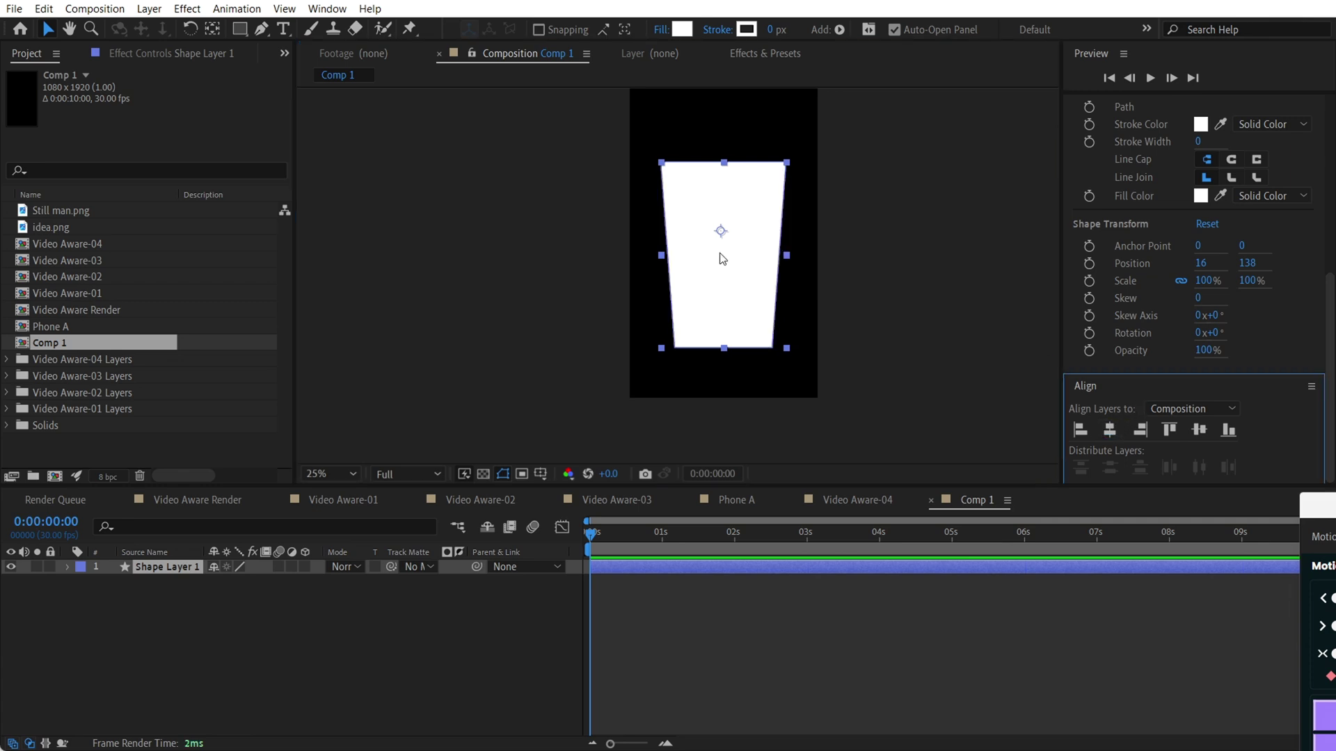
Step: Center the cup layer's anchor point on its shape
left_click(842, 219)
left_click(768, 238)
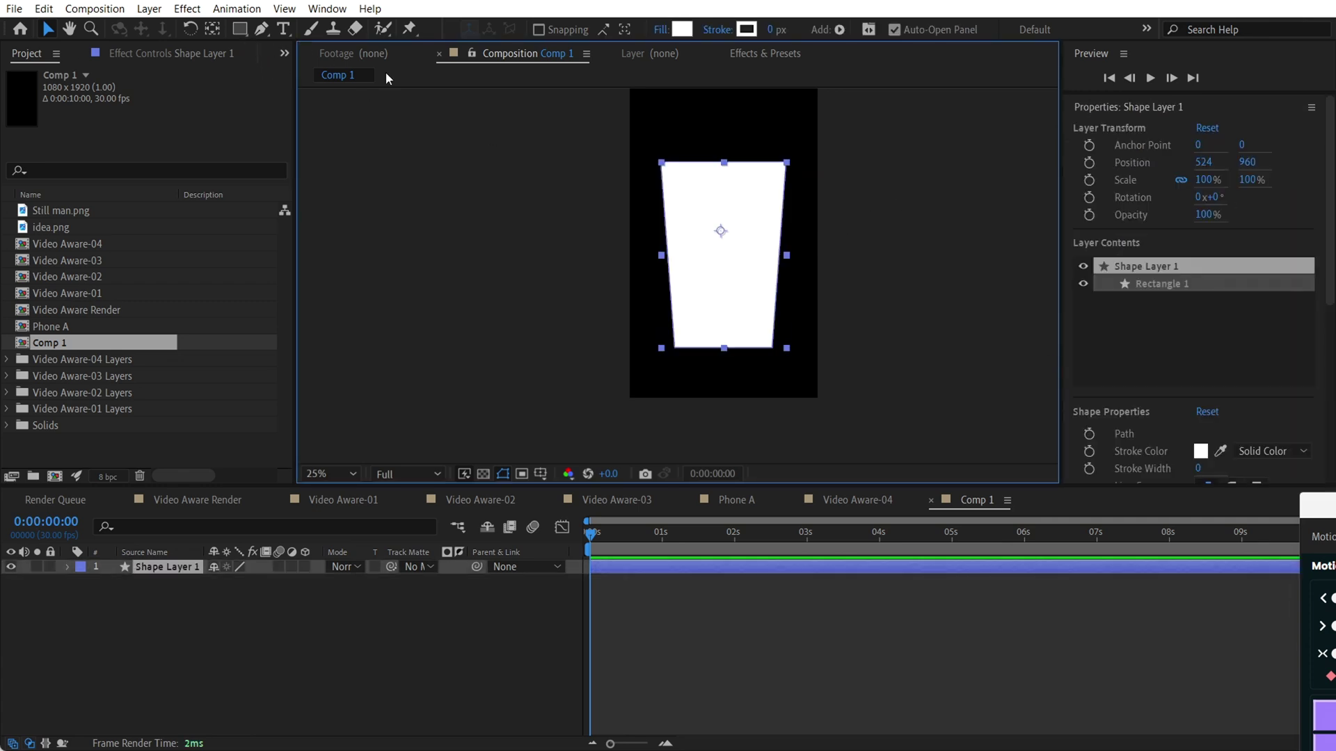
left_click(213, 29)
key("ctrl+alt+Home")
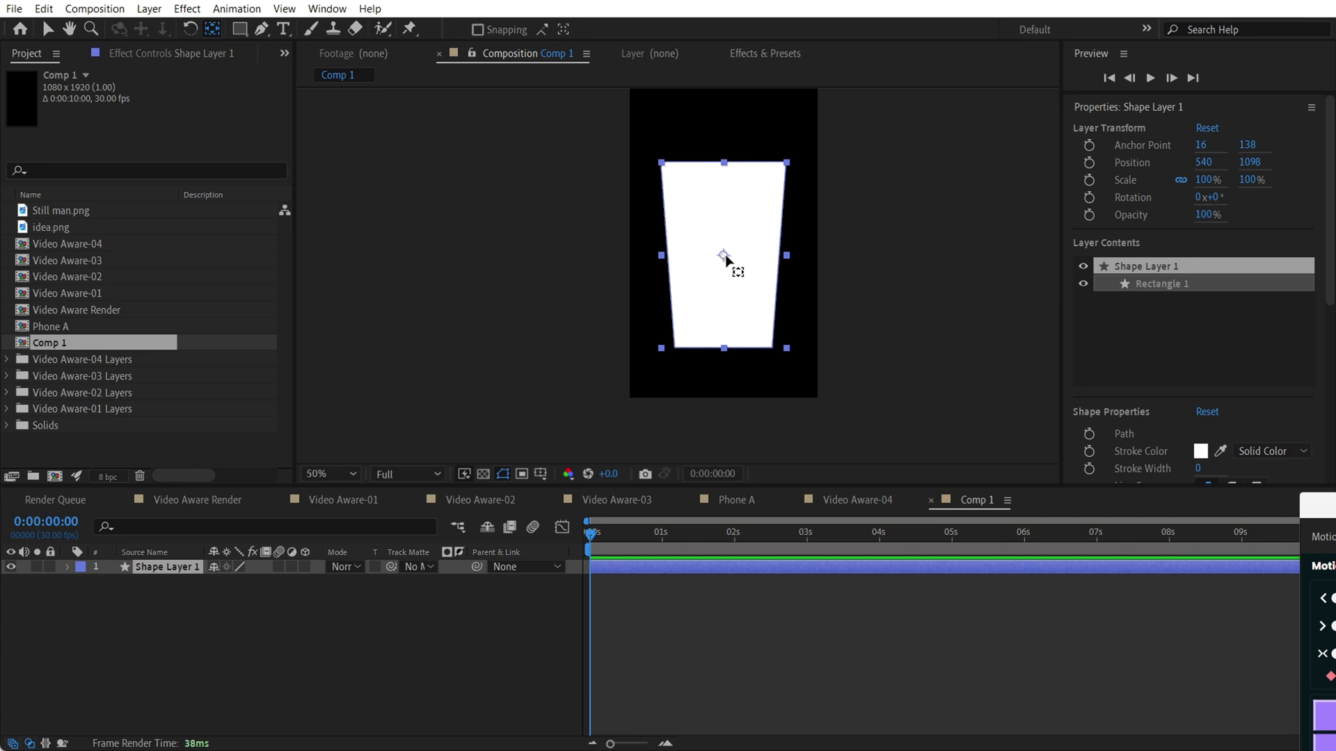
key("period")
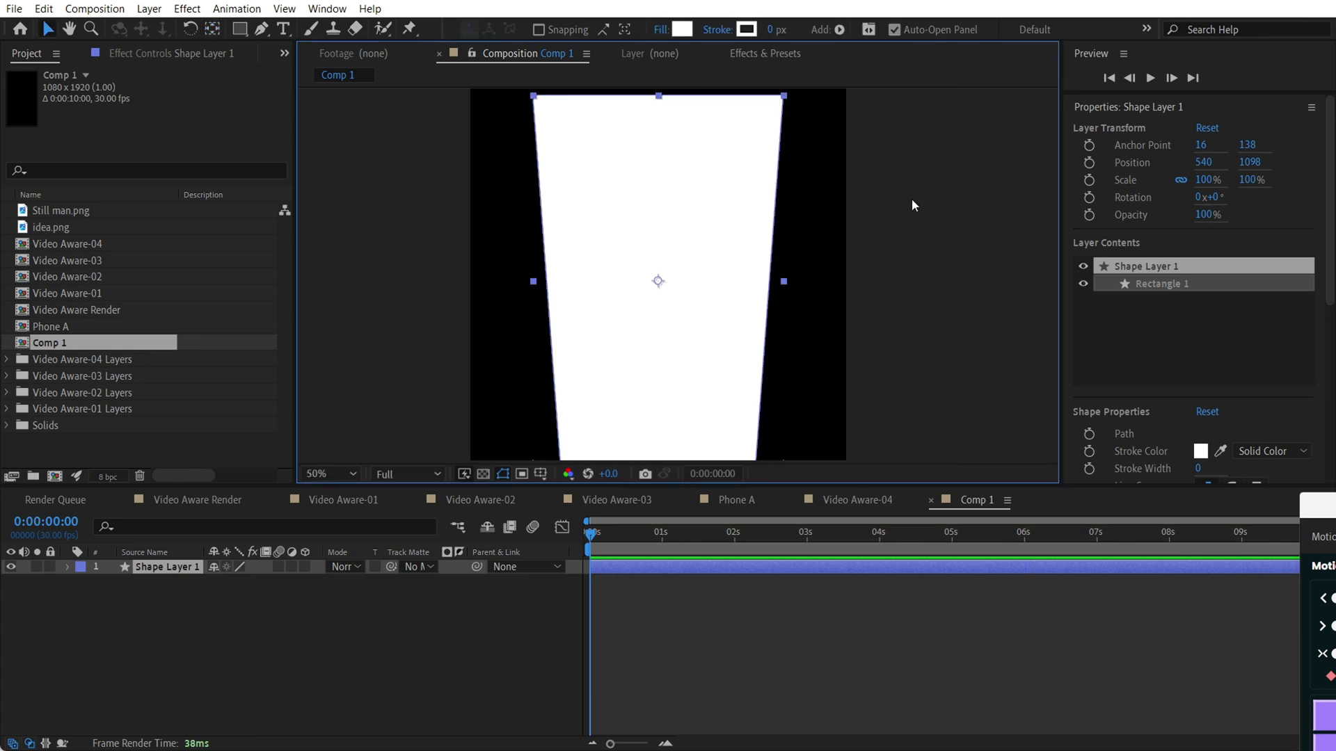
key("comma")
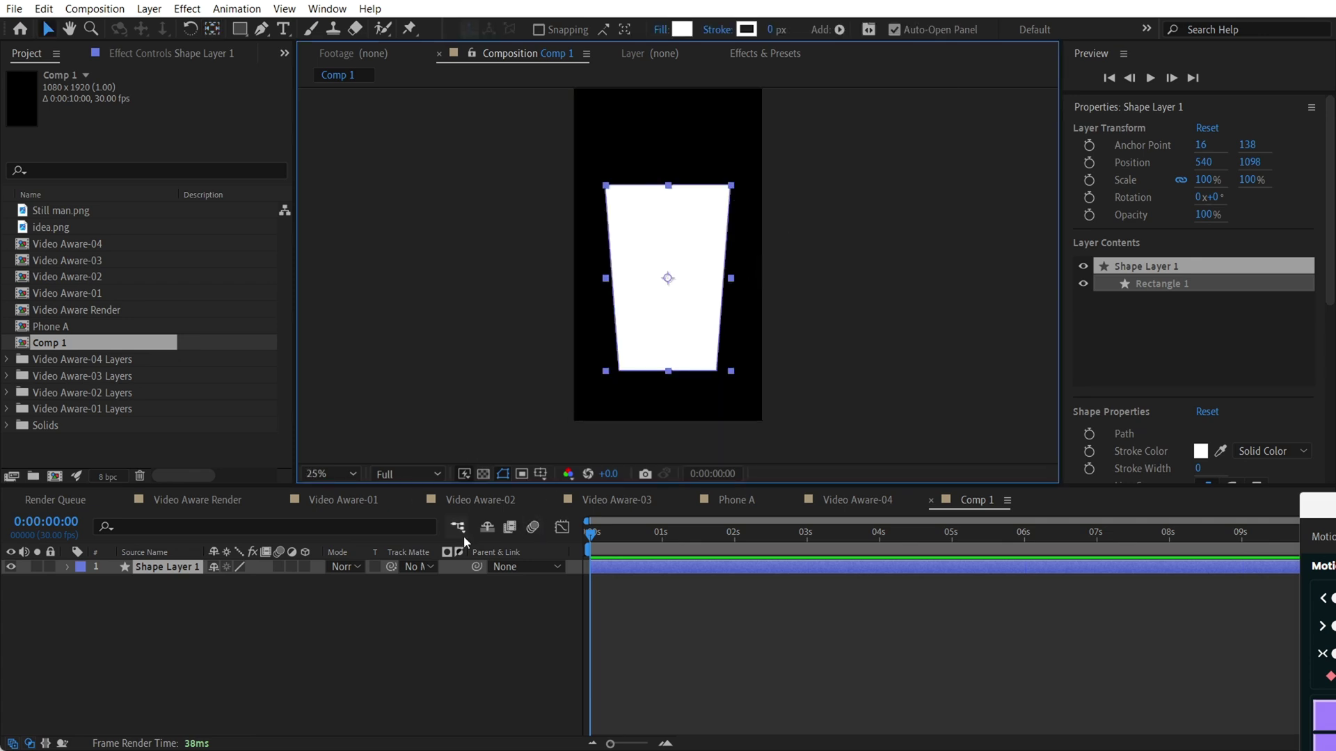
Step: Set the cup shape's fill to None and its stroke width to 3 px
left_click(661, 29)
left_click(294, 223)
left_click(355, 322)
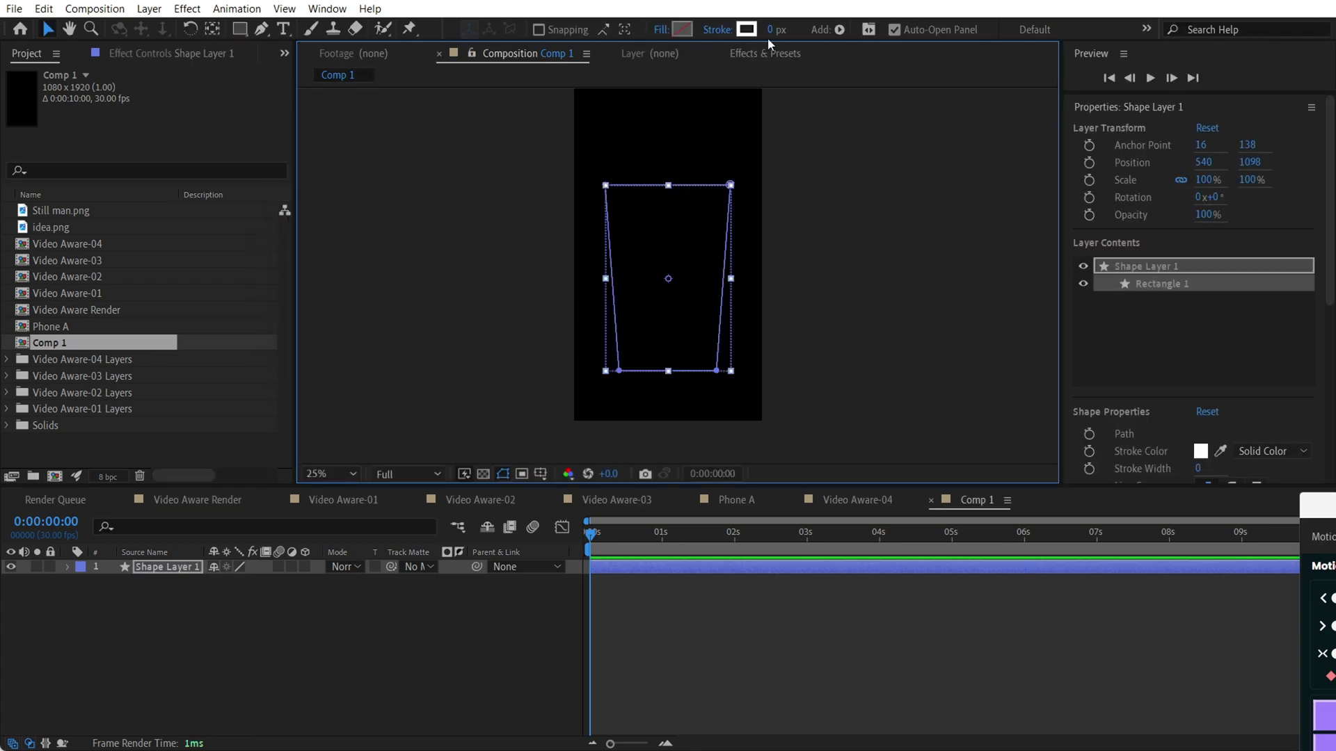
type("3")
key("Return")
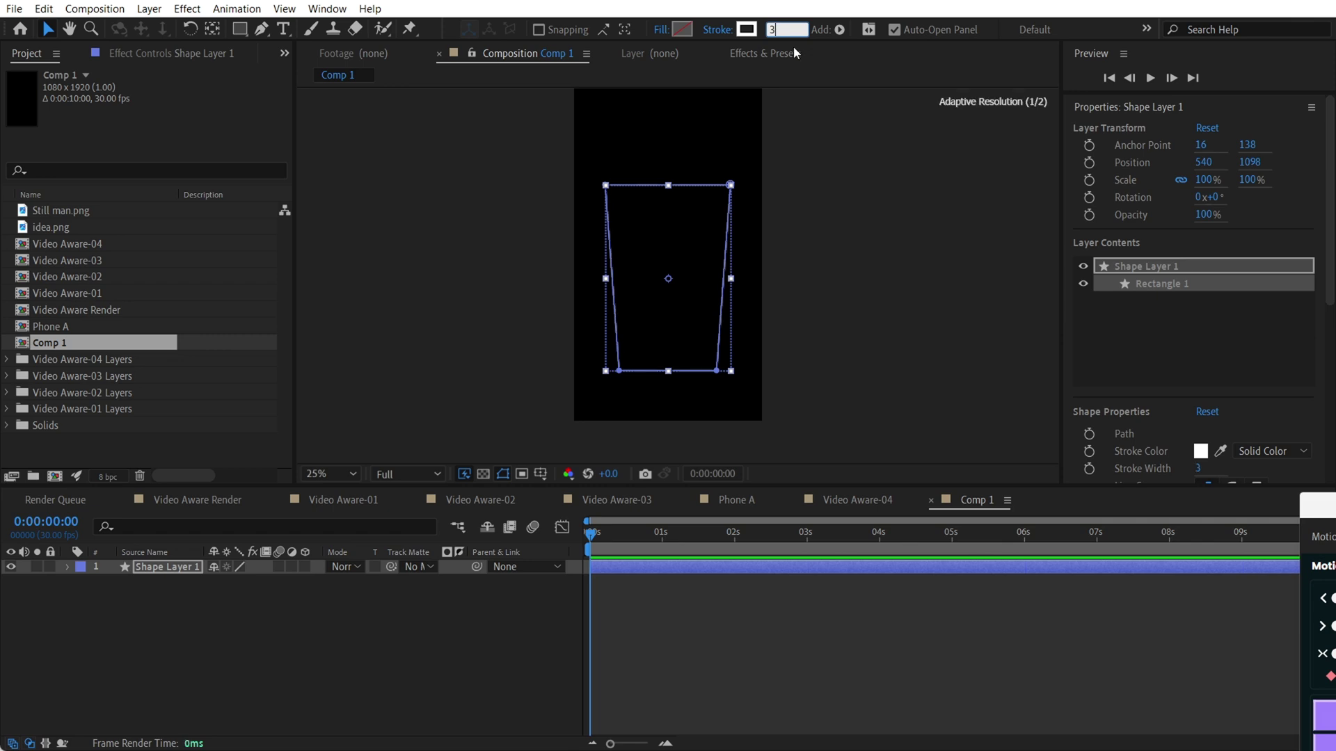
Step: Set the cup outline's stroke color to amber FFB300 and its stroke width to 7 px
left_click(746, 29)
left_click(358, 583)
left_click_drag(322, 480, 338, 383)
left_click_drag(360, 587, 362, 580)
left_click(495, 387)
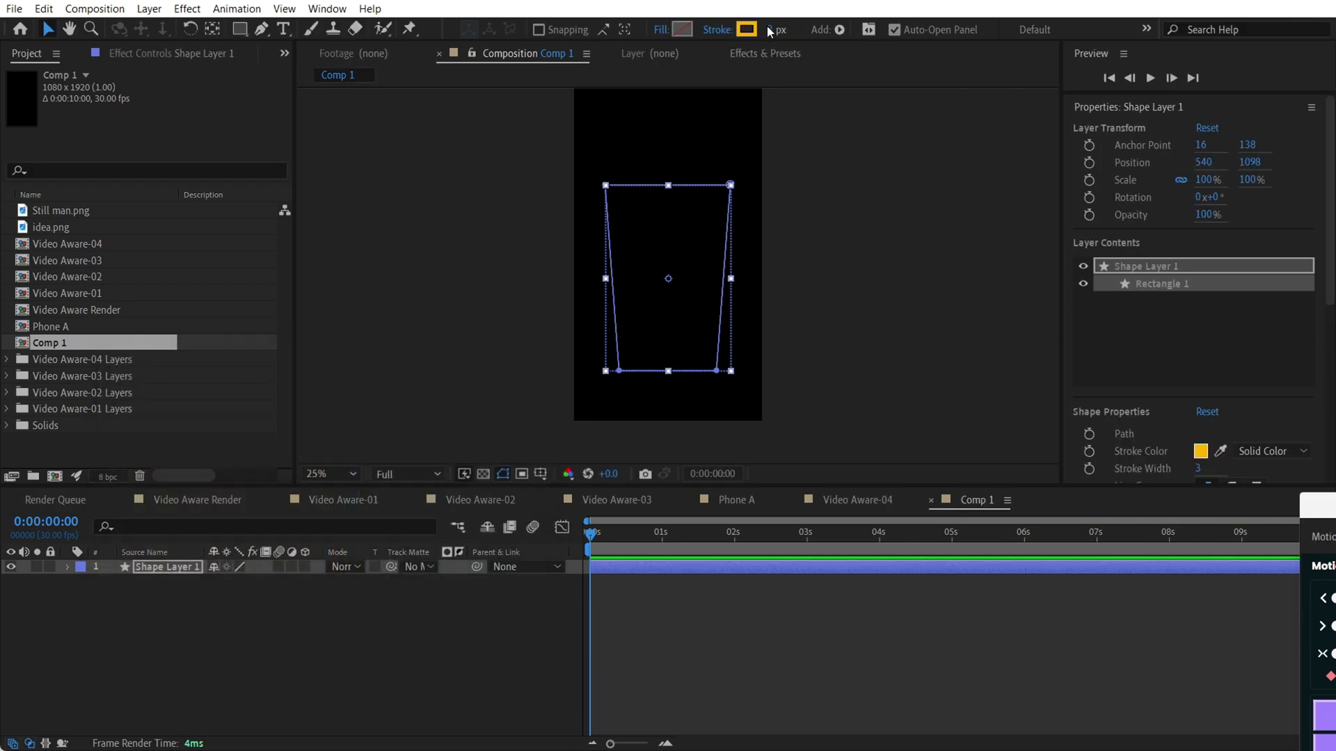
left_click(809, 160)
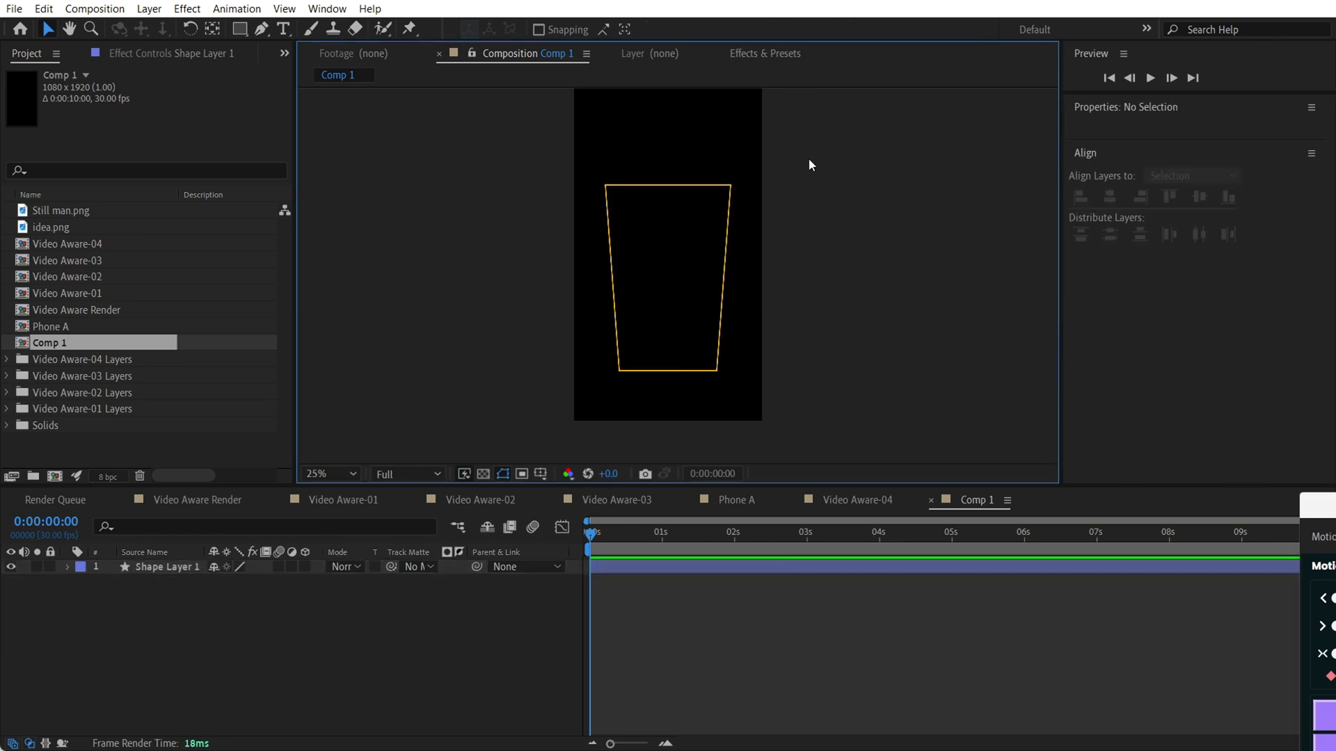
Step: Check the reference cup in Video Aware Render and set the Comp 1 cup outline's stroke color to red FF0000
left_click(198, 501)
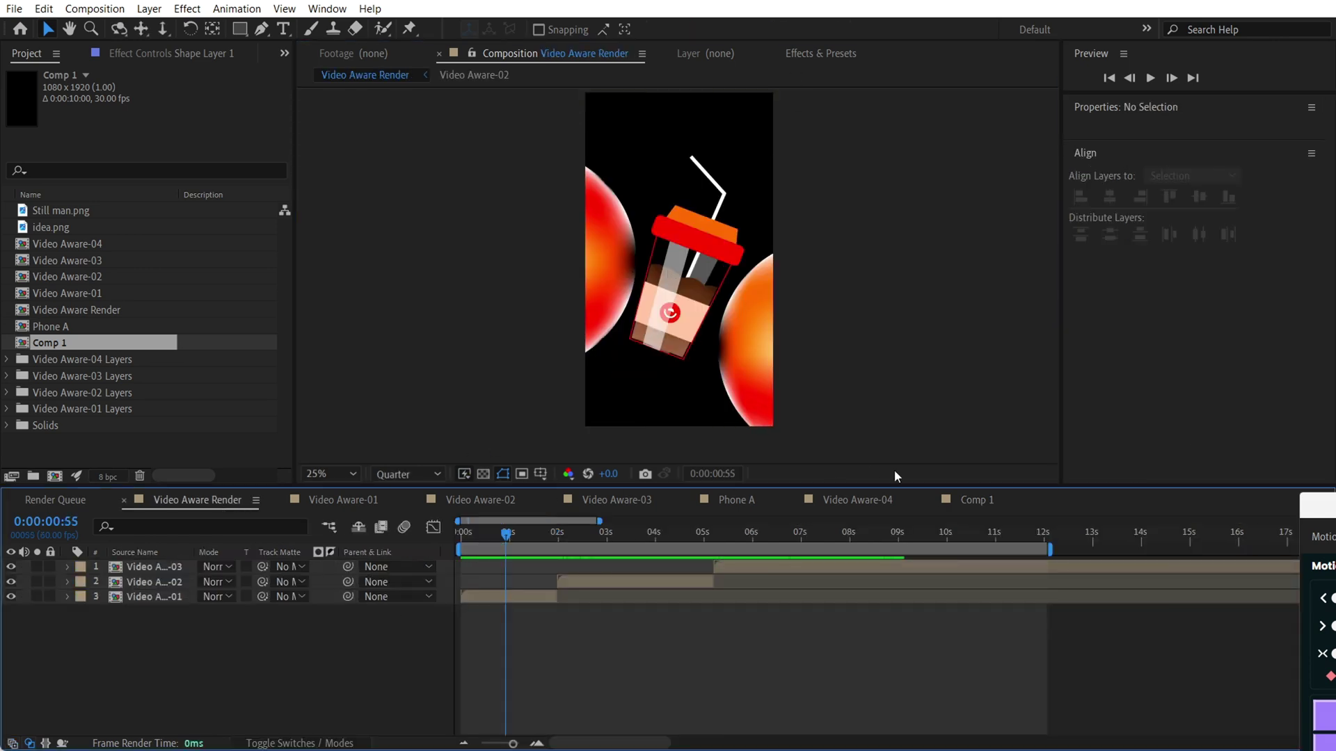
left_click(956, 498)
left_click(694, 252)
left_click(743, 31)
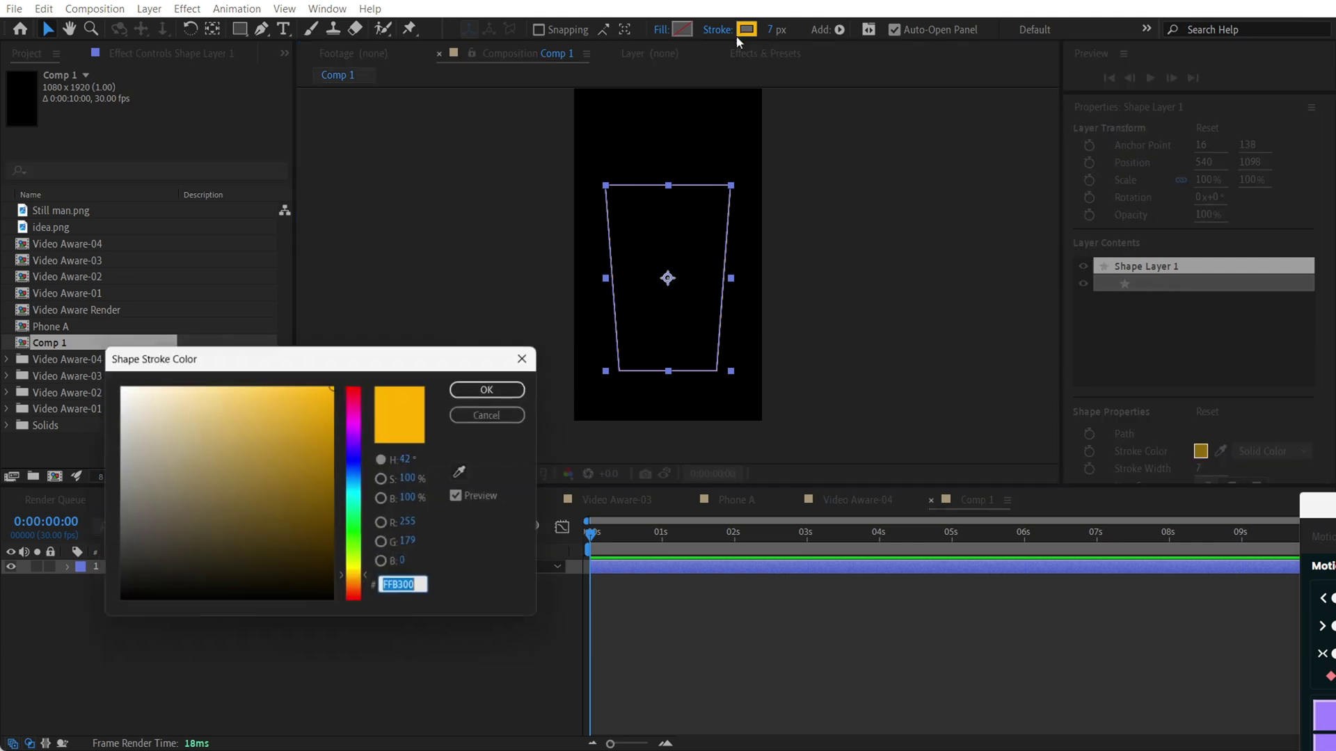
mouse_move(361, 403)
left_mouse_down()
mouse_move(403, 359)
mouse_move(434, 357)
left_mouse_up()
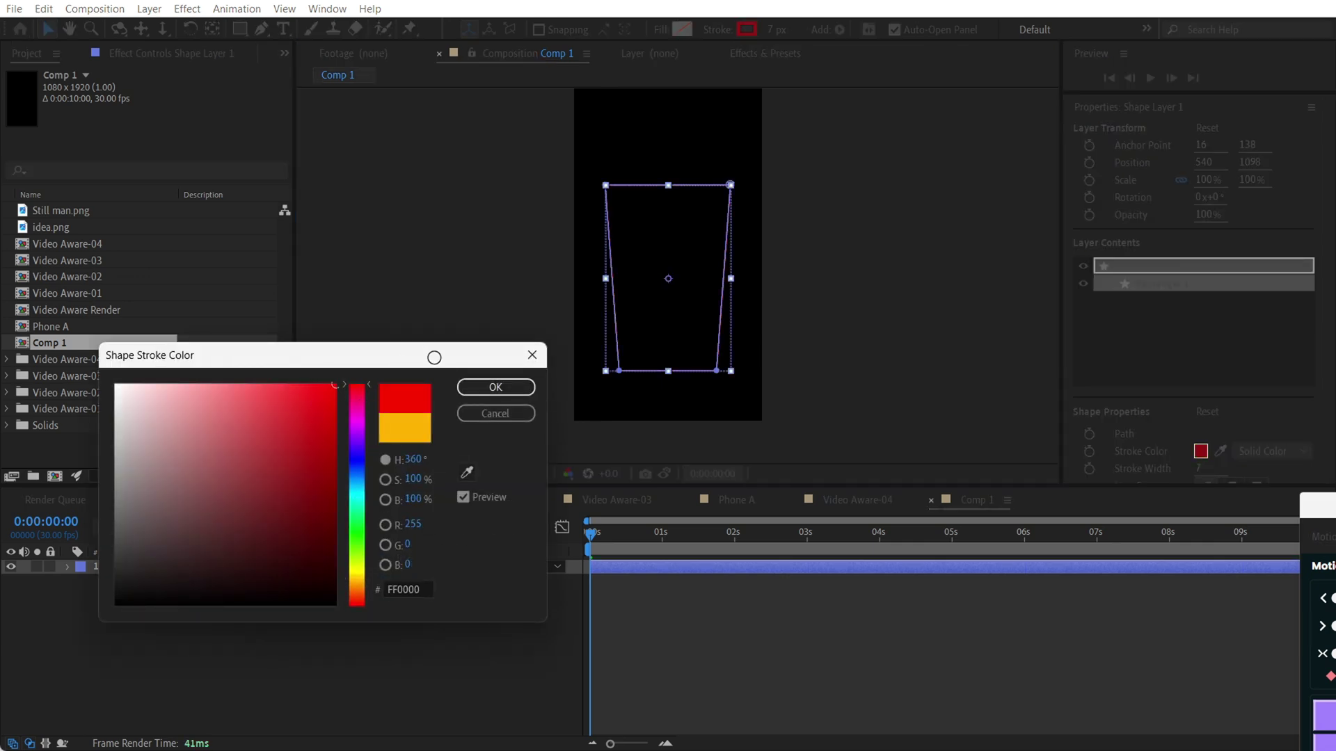
left_click(494, 386)
left_click(736, 349)
left_click(206, 495)
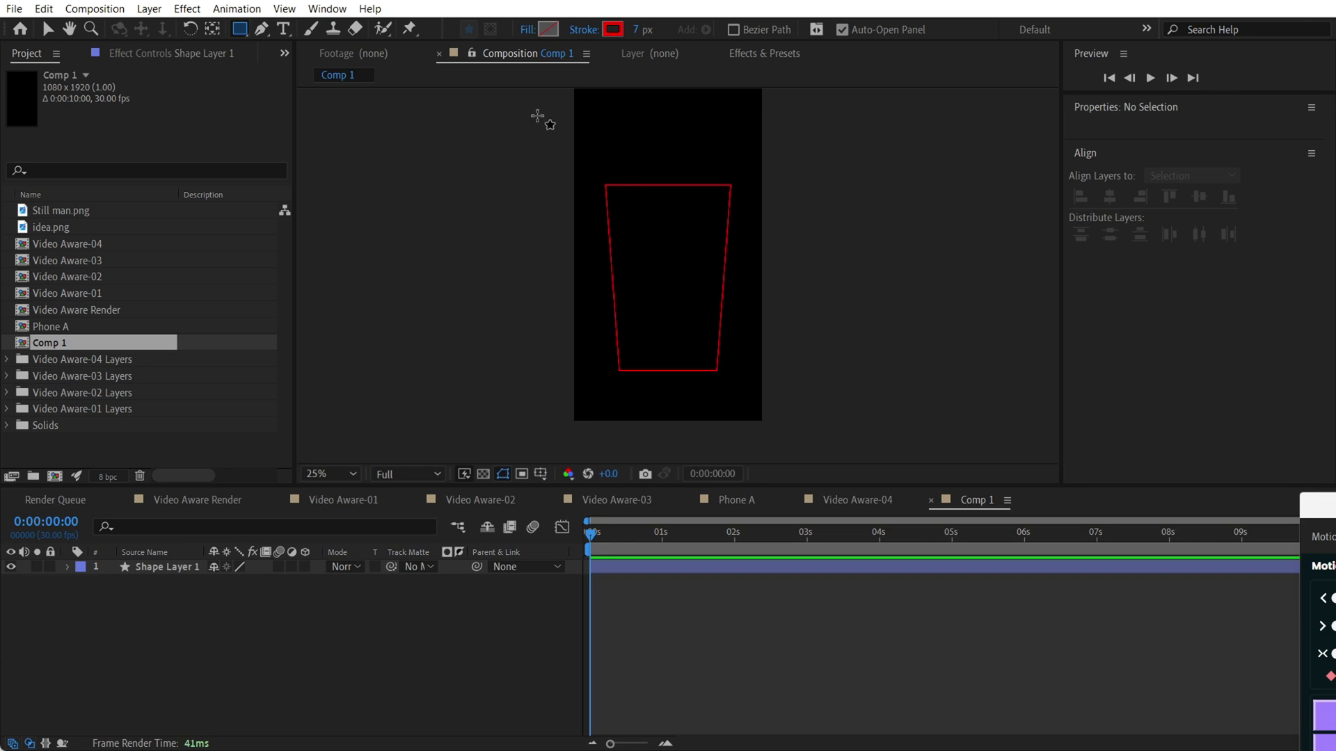
Step: Set the fill for new shapes to brown 873600 and the stroke width to 0 px
left_click(548, 29)
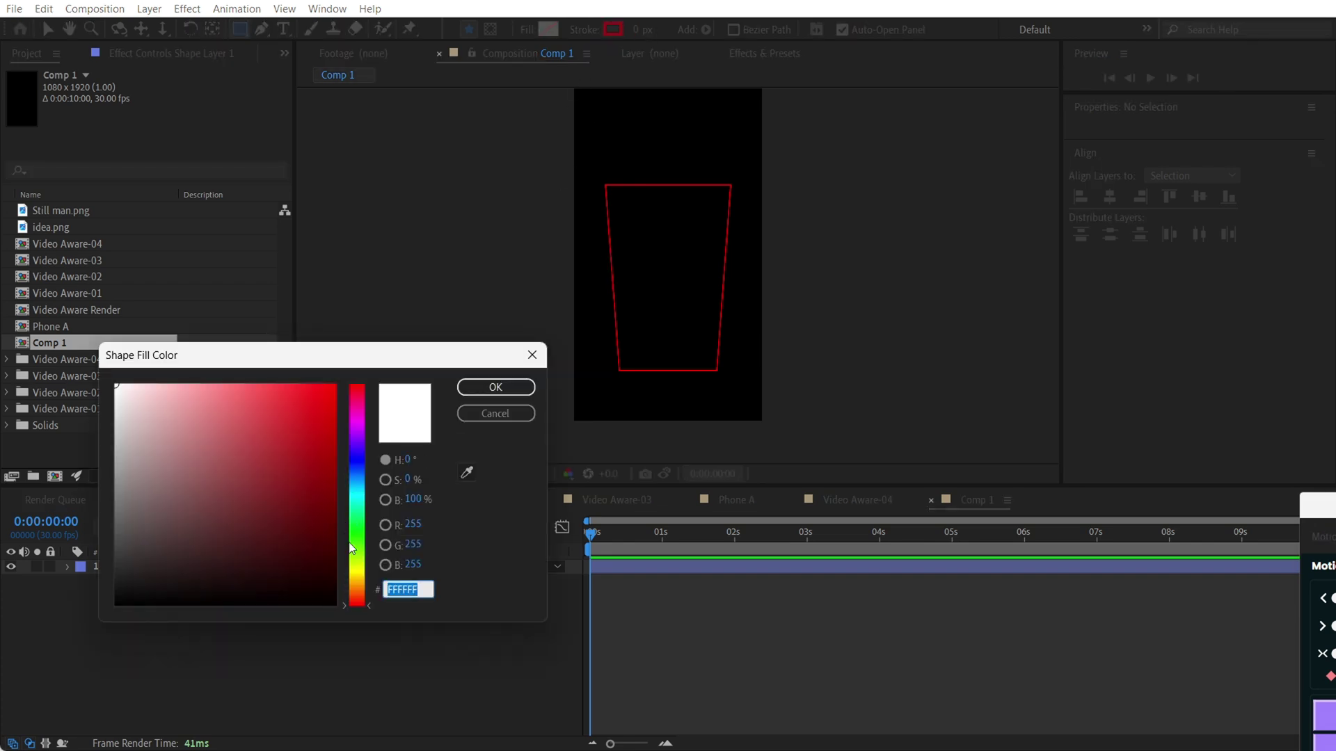
left_click(356, 591)
left_click_drag(316, 489, 415, 487)
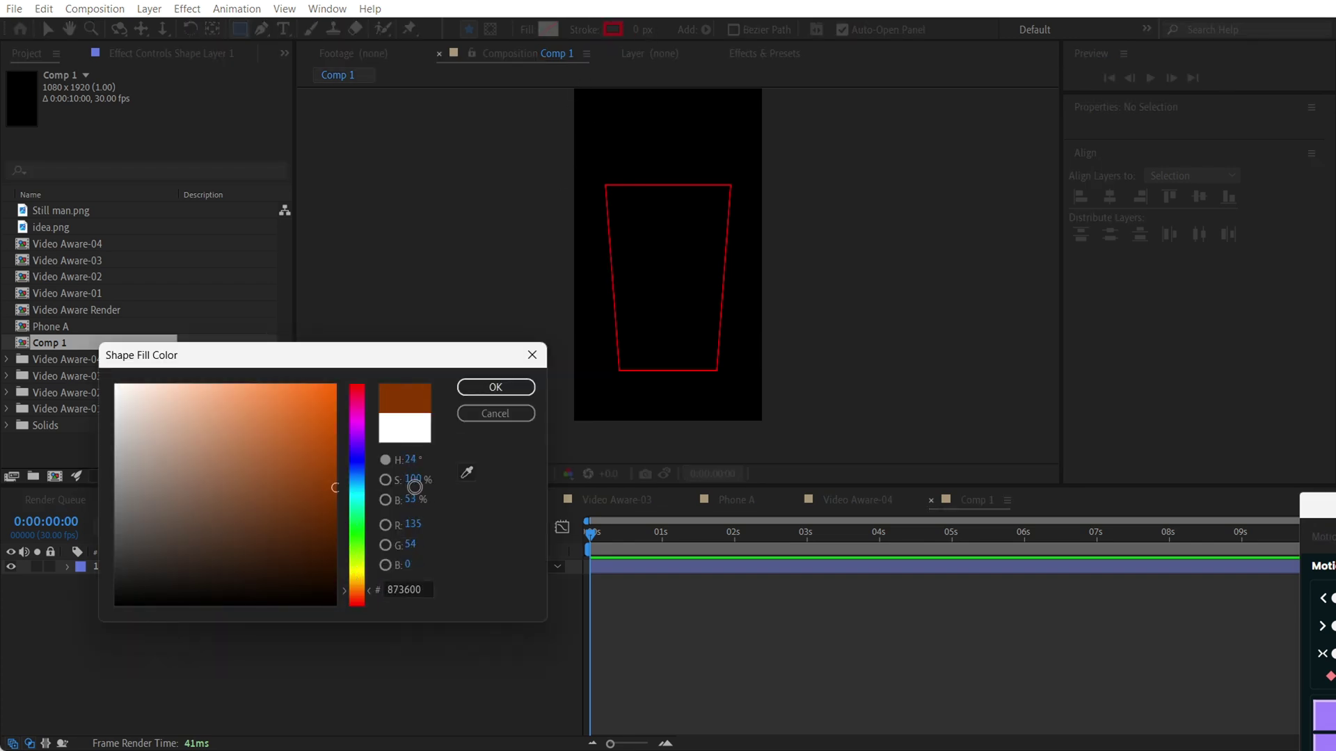
left_click(491, 387)
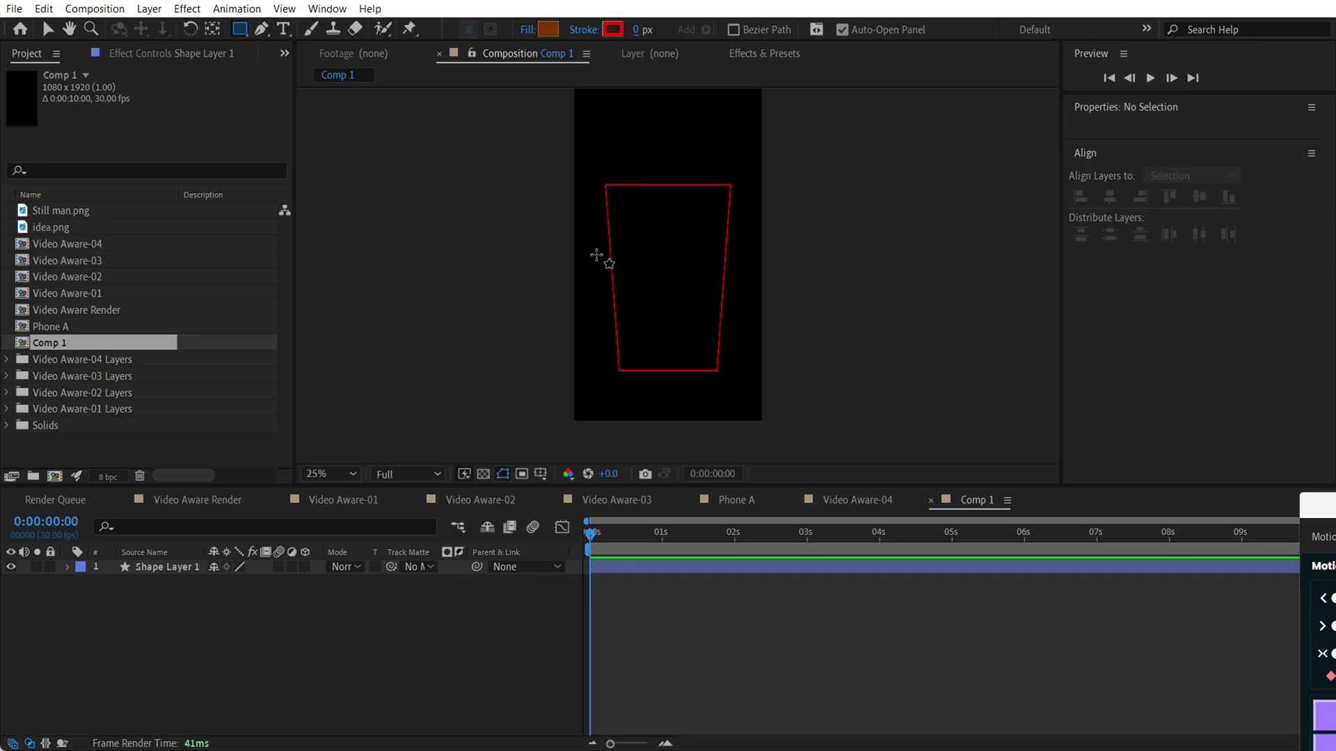
Step: Draw a brown rectangle about 900 by 804 px over the lower part of the cup outline and nudge it slightly upward
mouse_move(591, 245)
left_mouse_down()
mouse_move(677, 336)
mouse_move(750, 381)
left_mouse_up()
key("v")
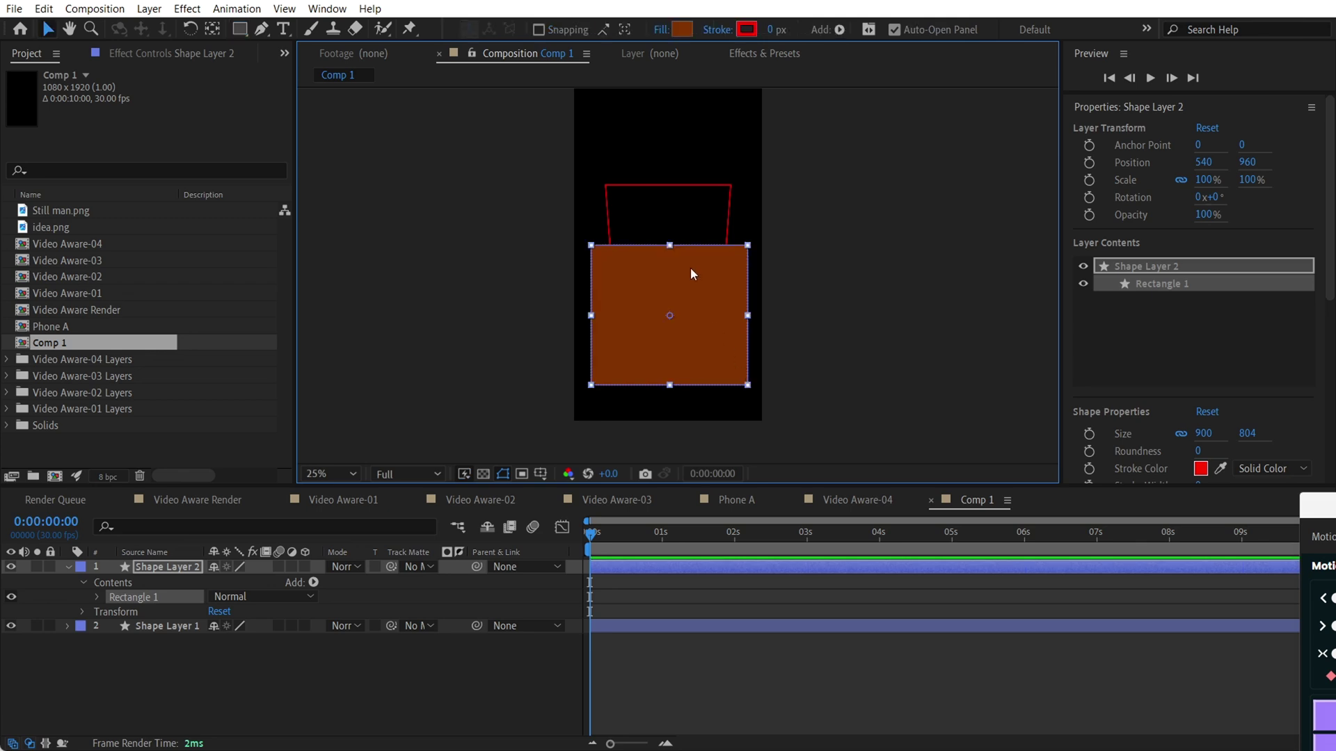
scroll(1141, 425, "down", 5)
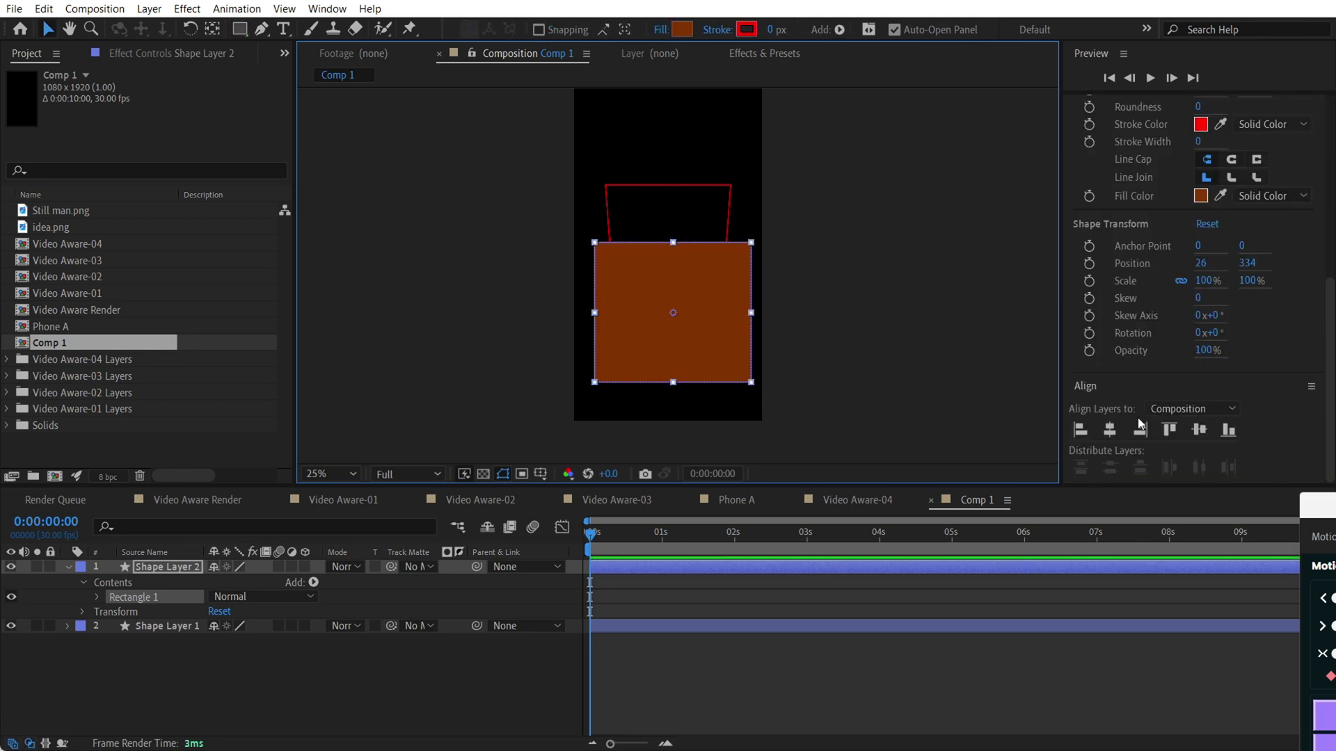
scroll(1150, 342, "up", 5)
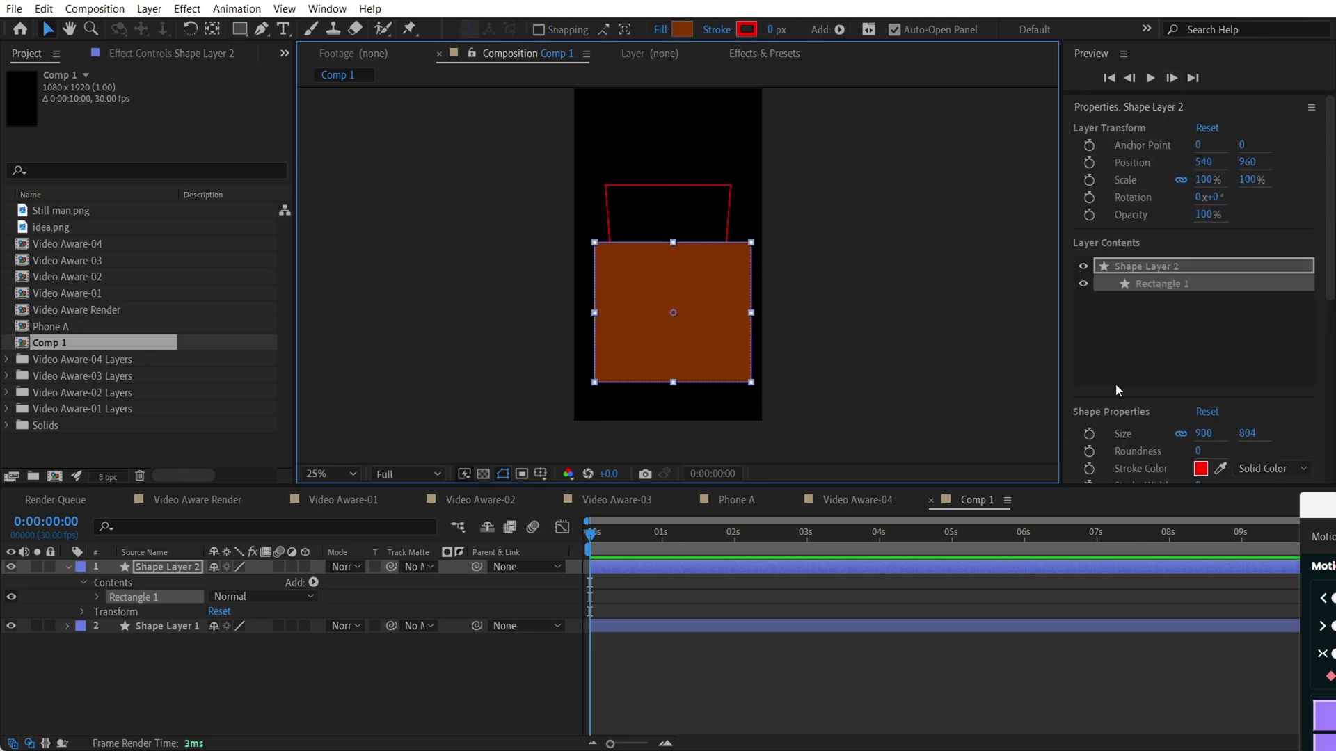
scroll(1115, 383, "down", 5)
scroll(1118, 327, "up", 5)
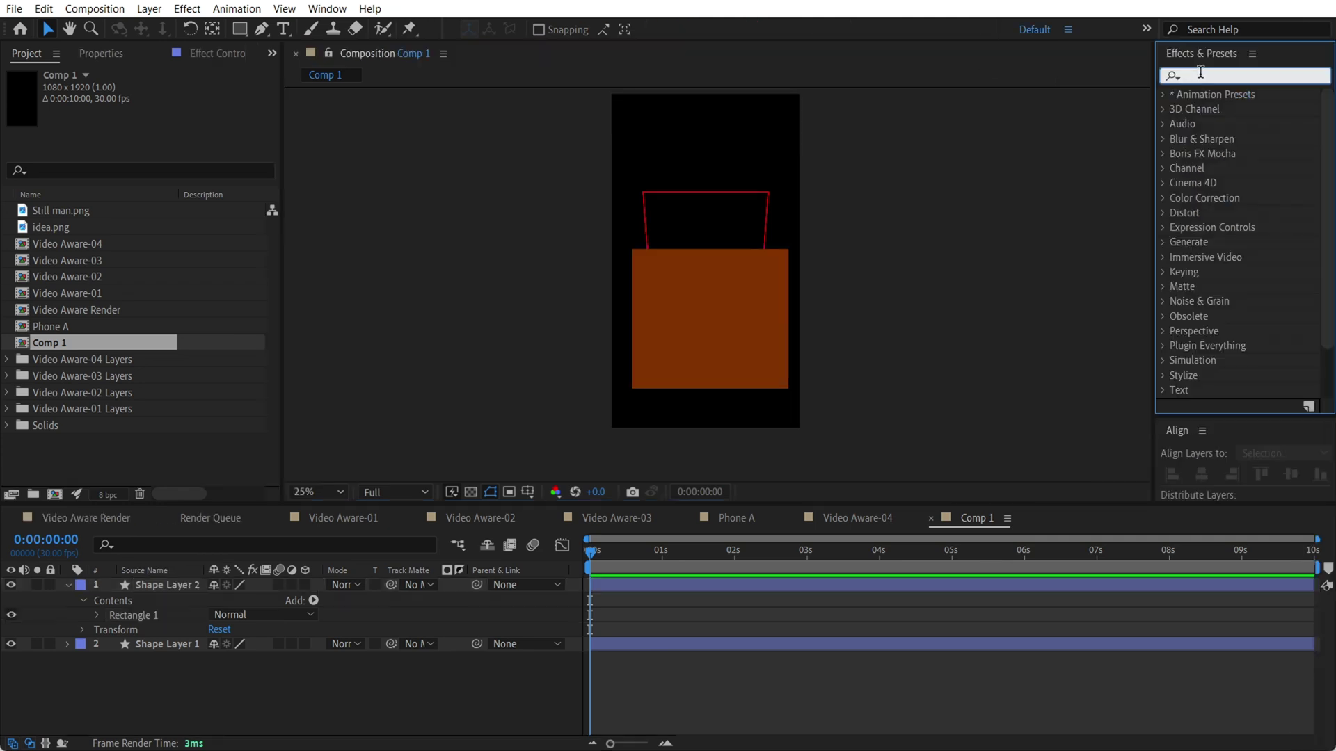
Step: Apply Wave Warp to the brown rectangle with Wave Height 17 and Wave Width 142, and stretch the rectangle to the composition's lower edge
type("wave")
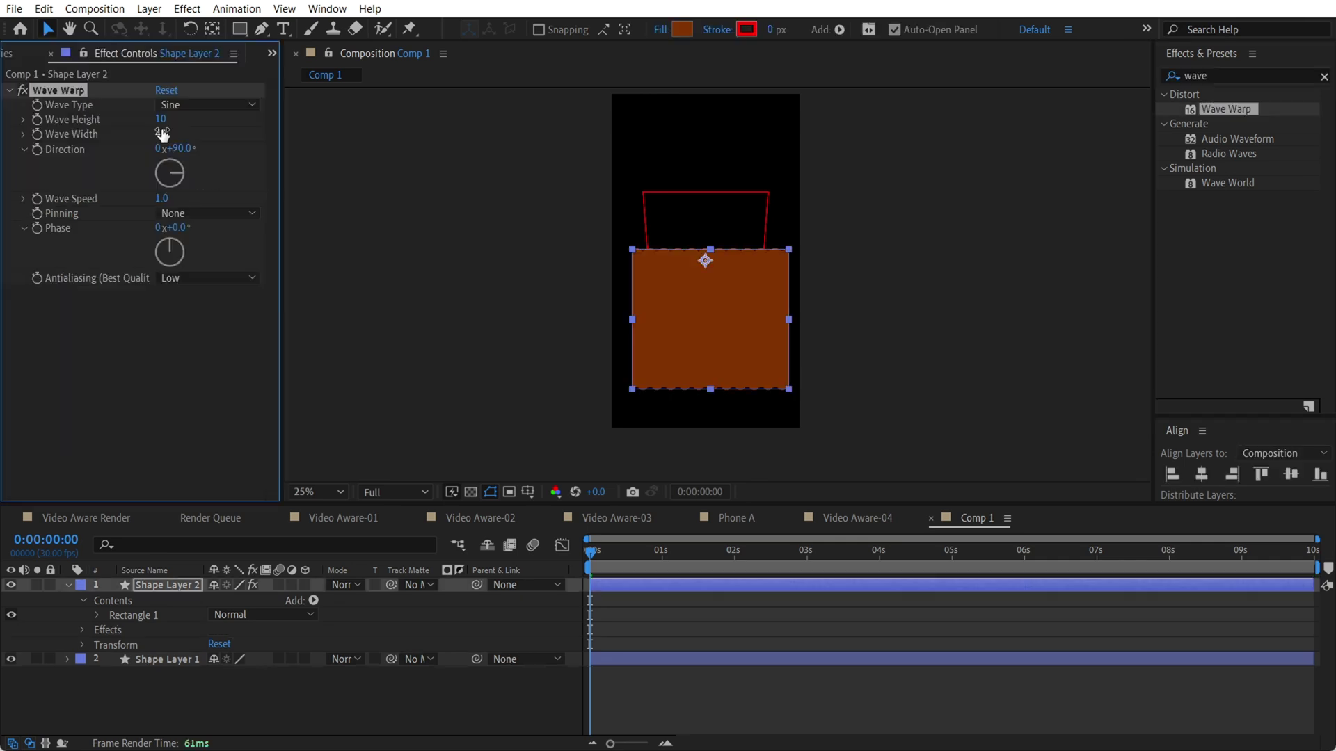
left_click_drag(165, 121, 680, 197)
mouse_move(161, 123)
left_mouse_down()
mouse_move(211, 140)
mouse_move(141, 120)
left_mouse_up()
left_click_drag(710, 249, 709, 245)
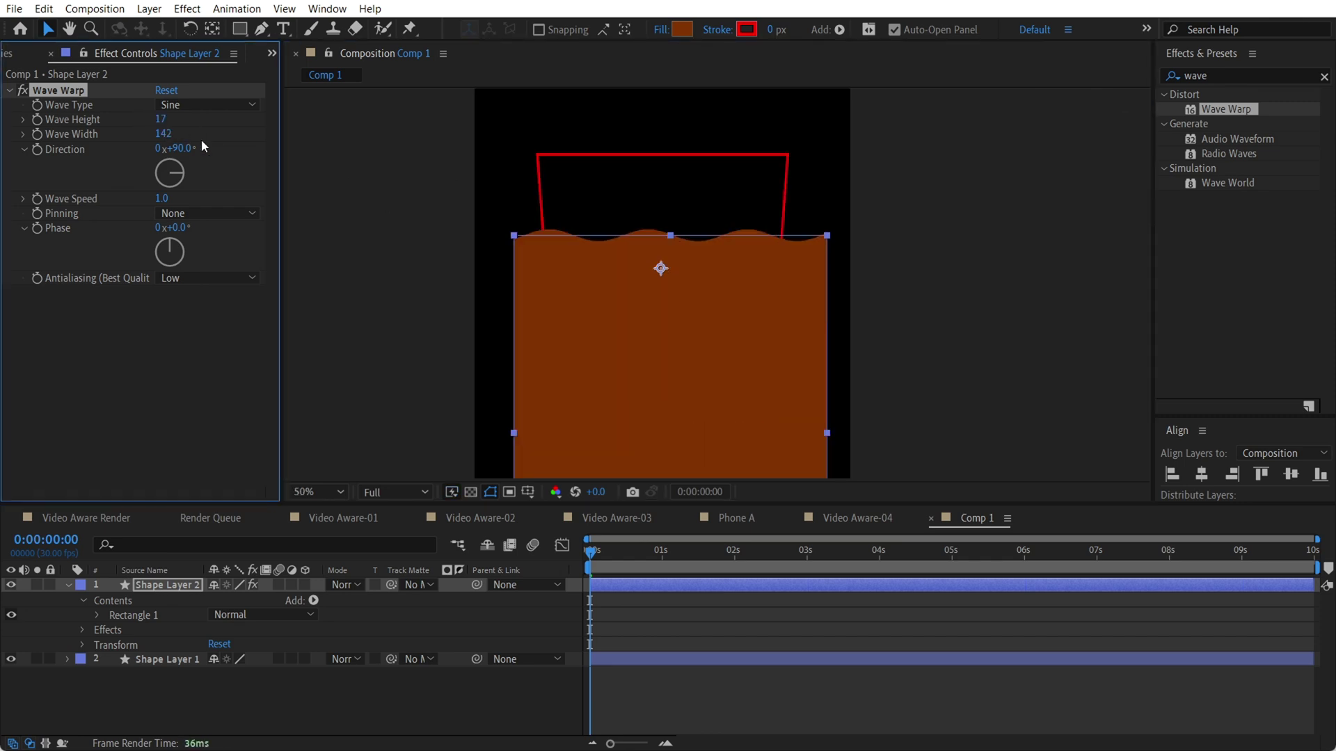
left_click(1080, 276)
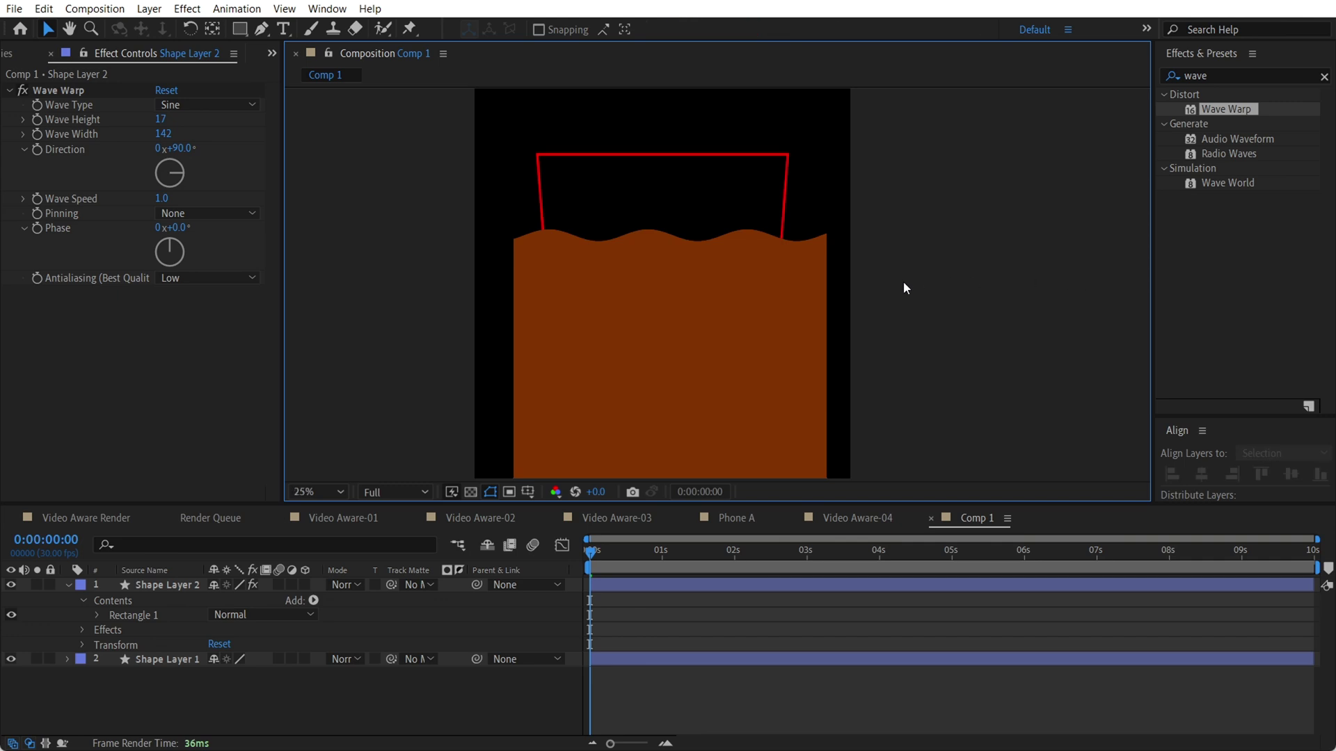
scroll(903, 283, "down", 1)
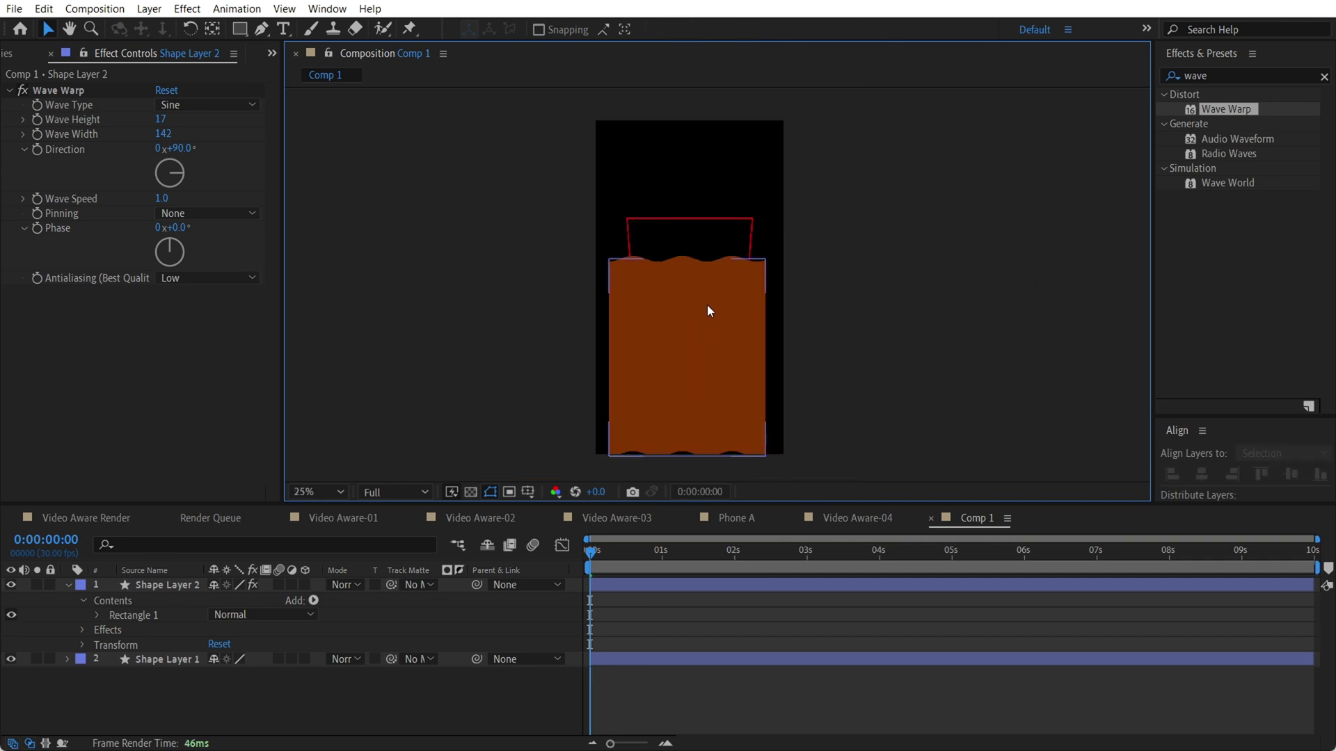
Step: Duplicate the cup outline layer and move the copy below the original in the layer order
left_click(185, 661)
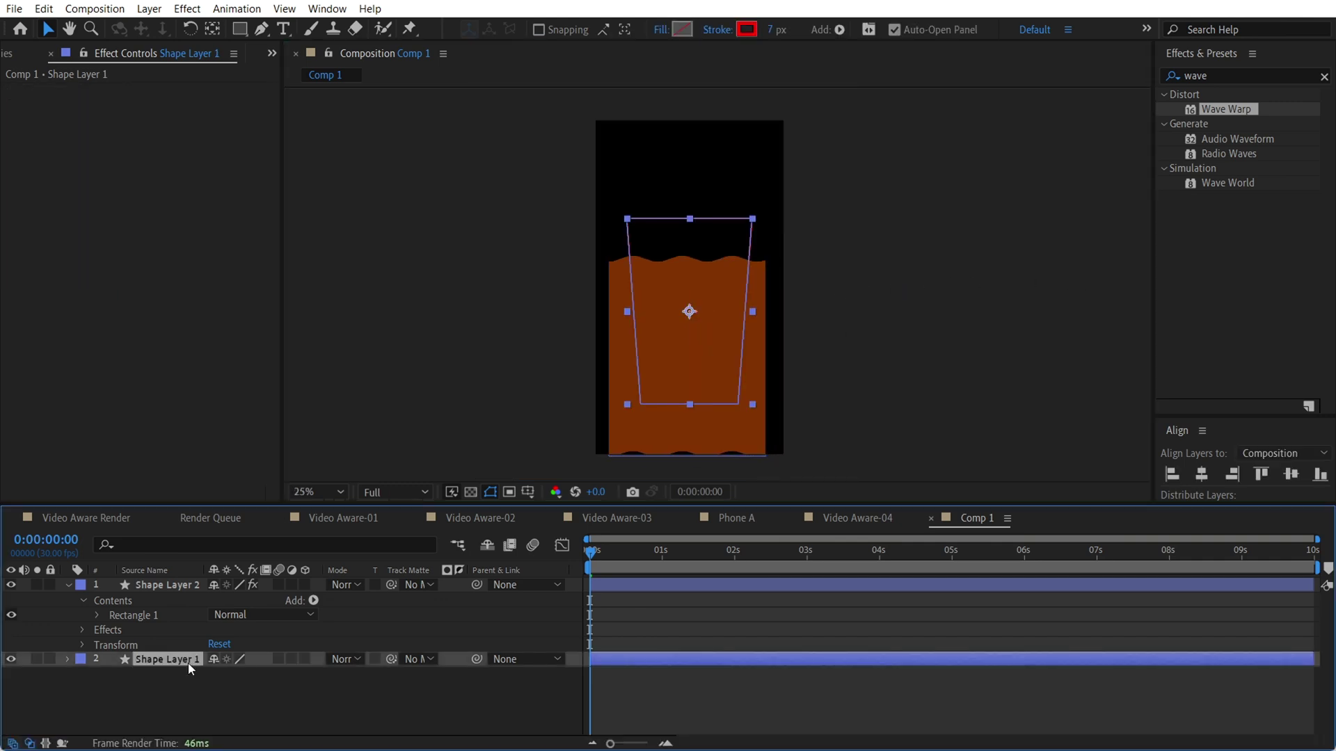
key("ctrl+d")
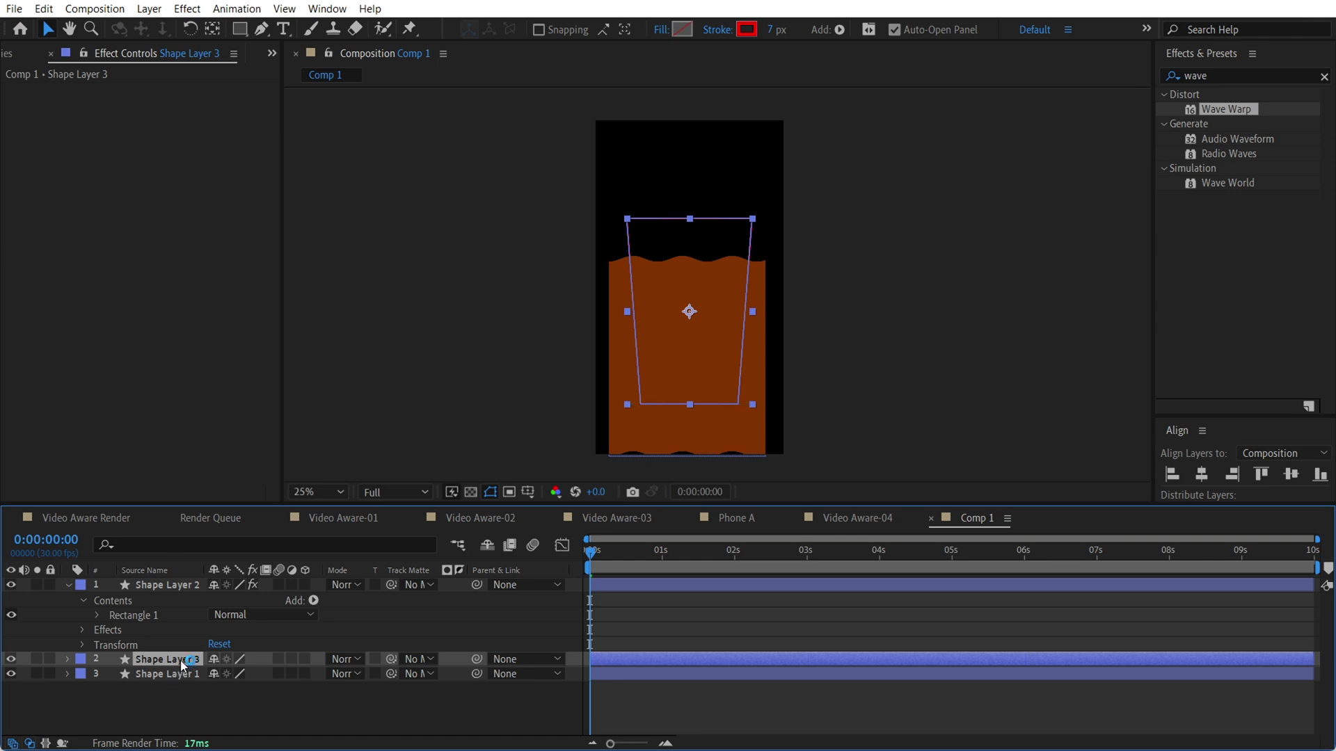
left_click_drag(181, 661, 182, 682)
Step: Set the duplicated cup's stroke width to 0 px and give it a solid white fill
left_click_drag(774, 30, 741, 62)
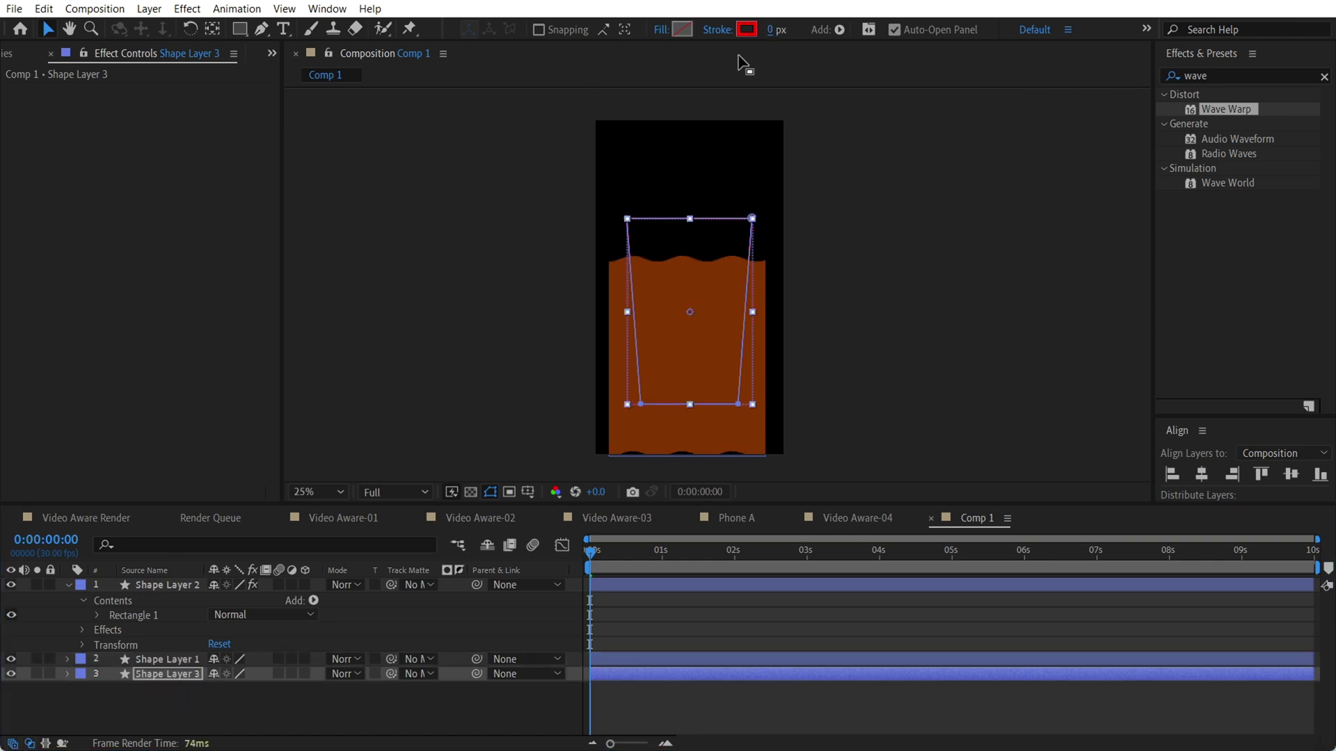
left_click(679, 33)
left_click_drag(304, 437, 113, 381)
left_click(462, 387)
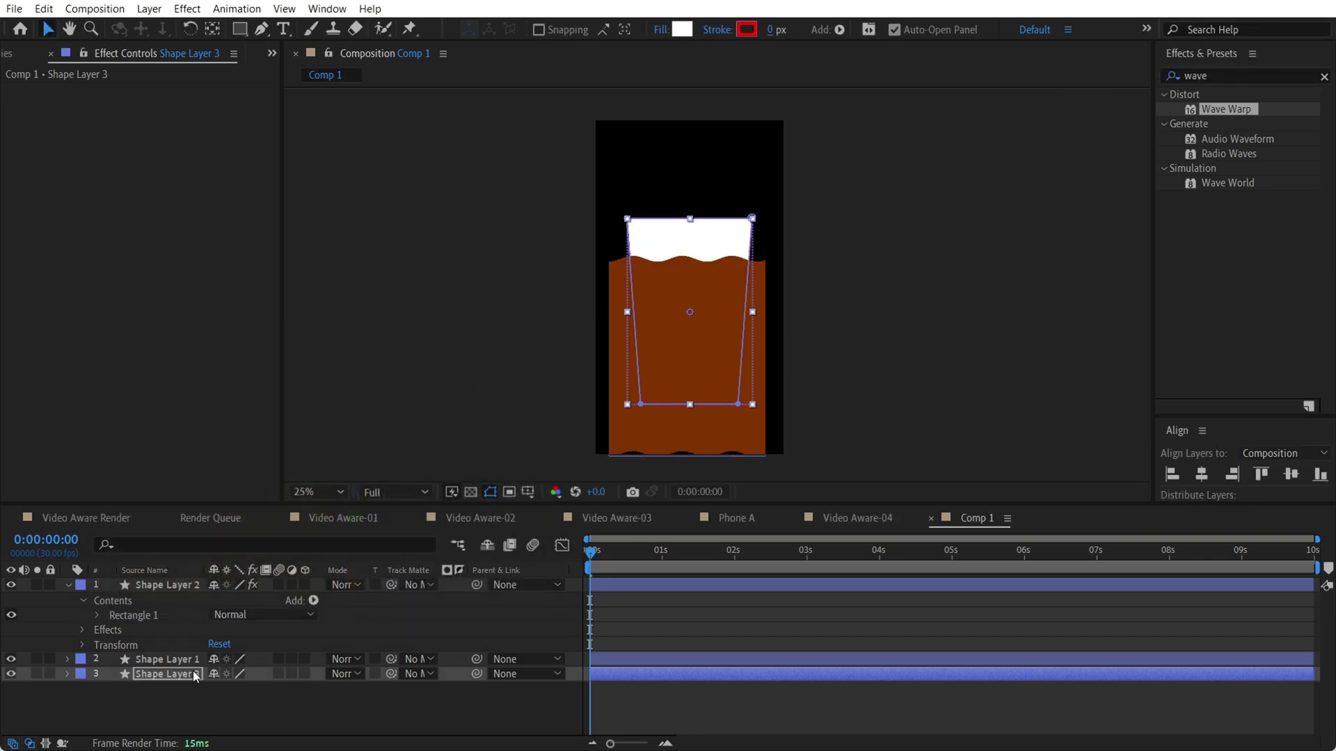
Step: Rename the white cup layer "a mask"
right_click(160, 673)
left_click(195, 629)
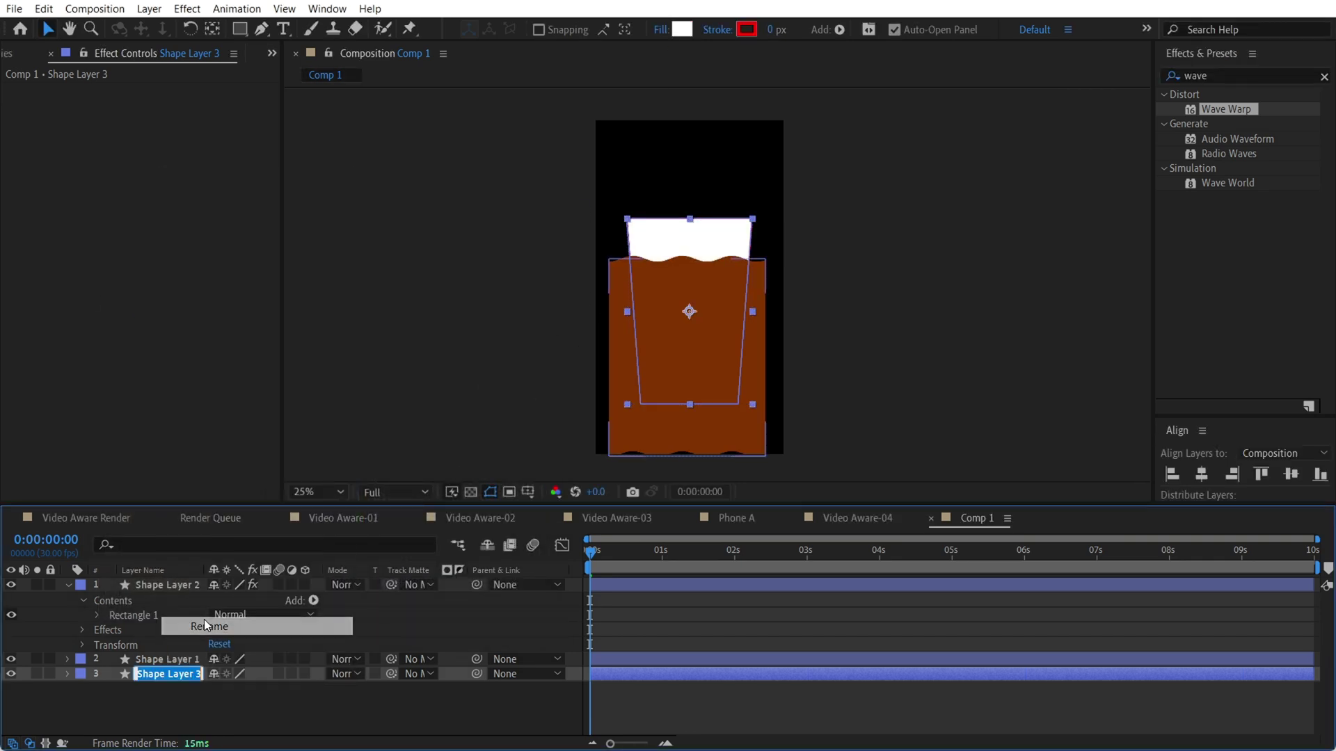
type("a mask")
key("Return")
Step: Set the "a mask" layer as the track matte of the wavy brown rectangle layer
left_click(163, 583)
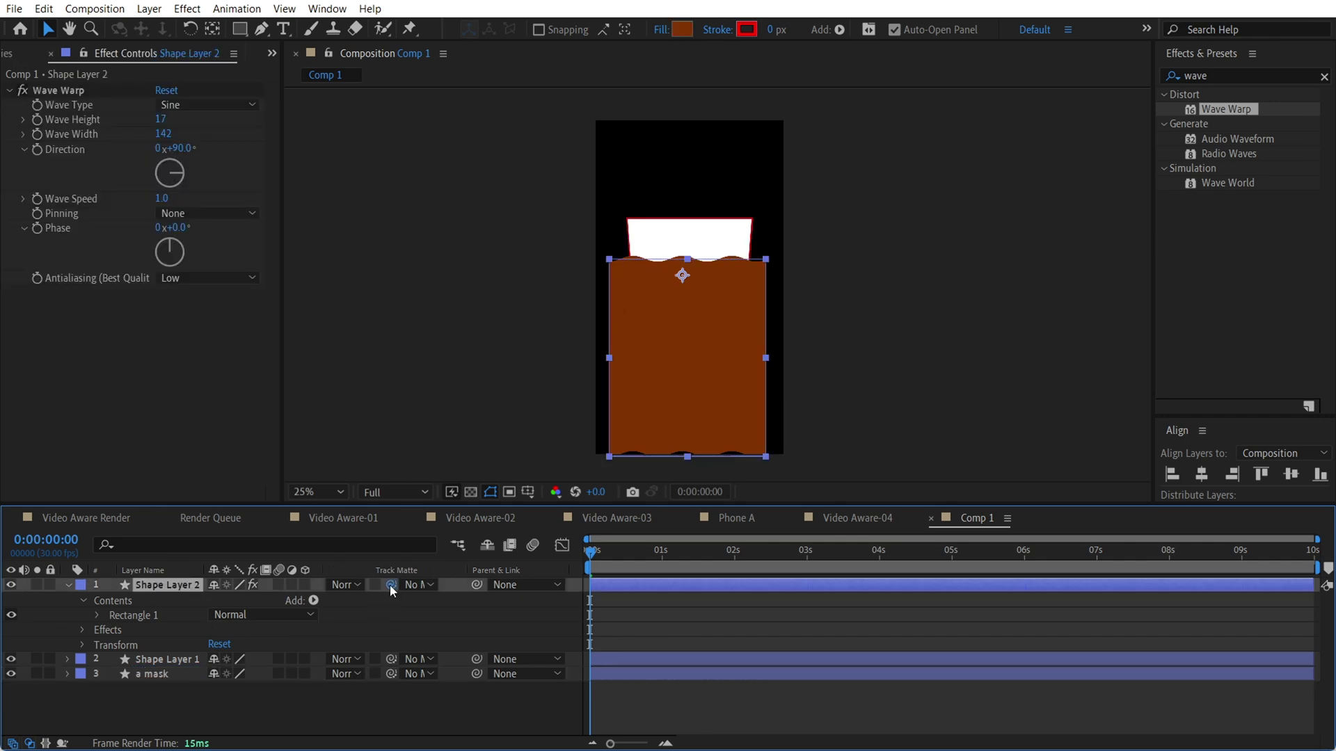
left_click_drag(390, 586, 169, 671)
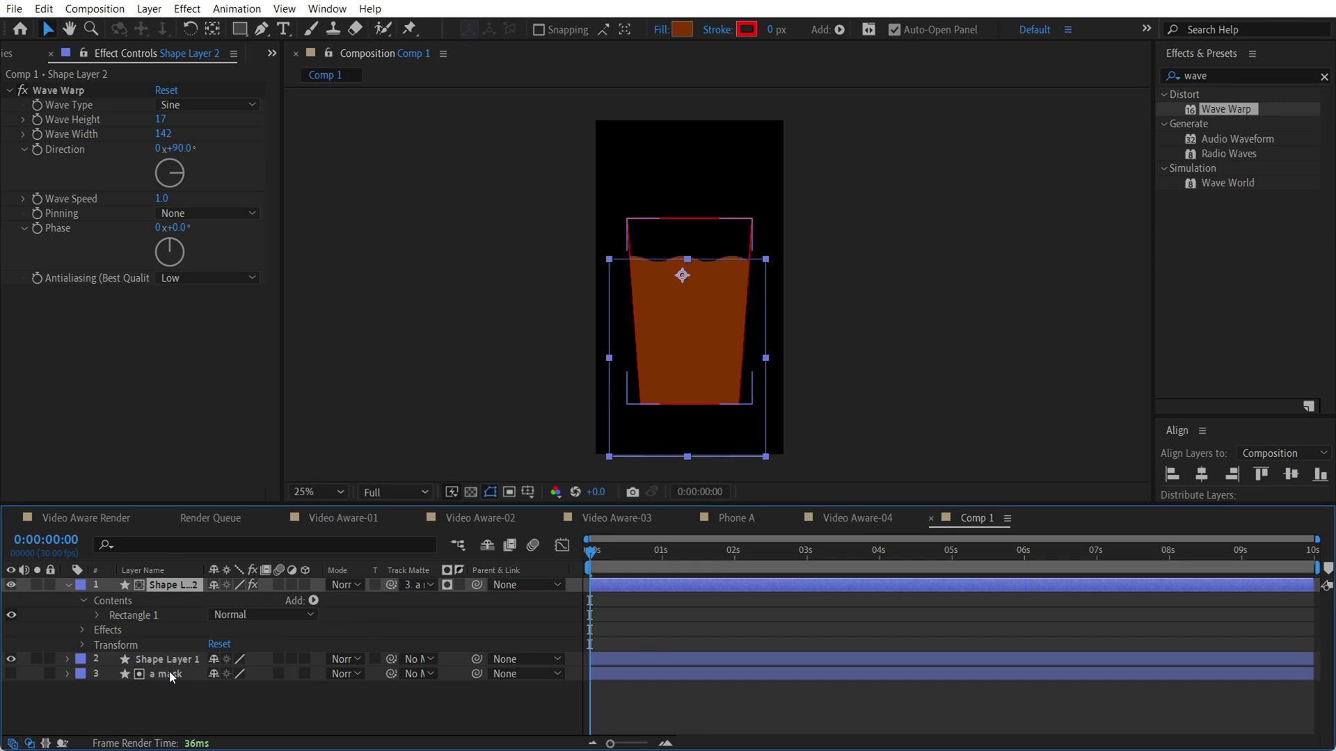
left_click(215, 695)
scroll(676, 344, "up", 2)
left_click(580, 300)
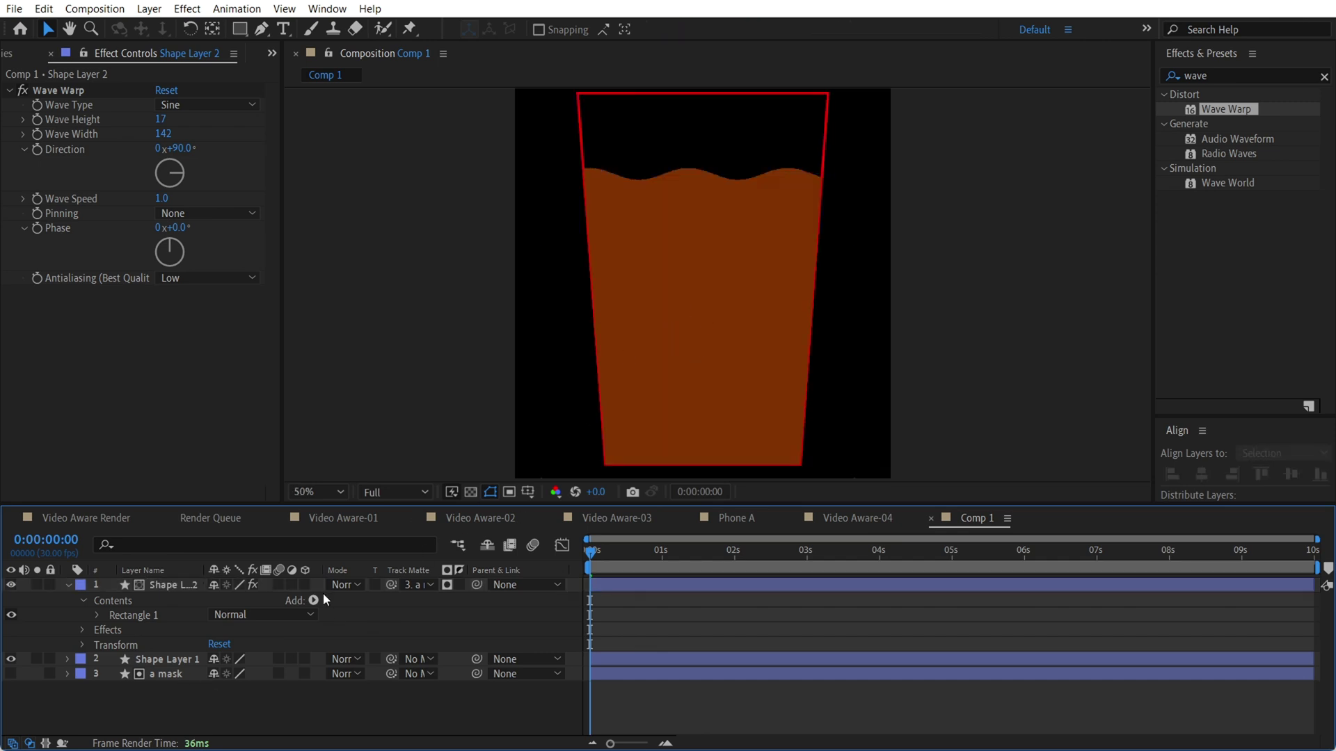
Step: Examine how the matte confines the liquid to the cup and preview the wave animation from the first frame
left_click(941, 227)
left_click(716, 237)
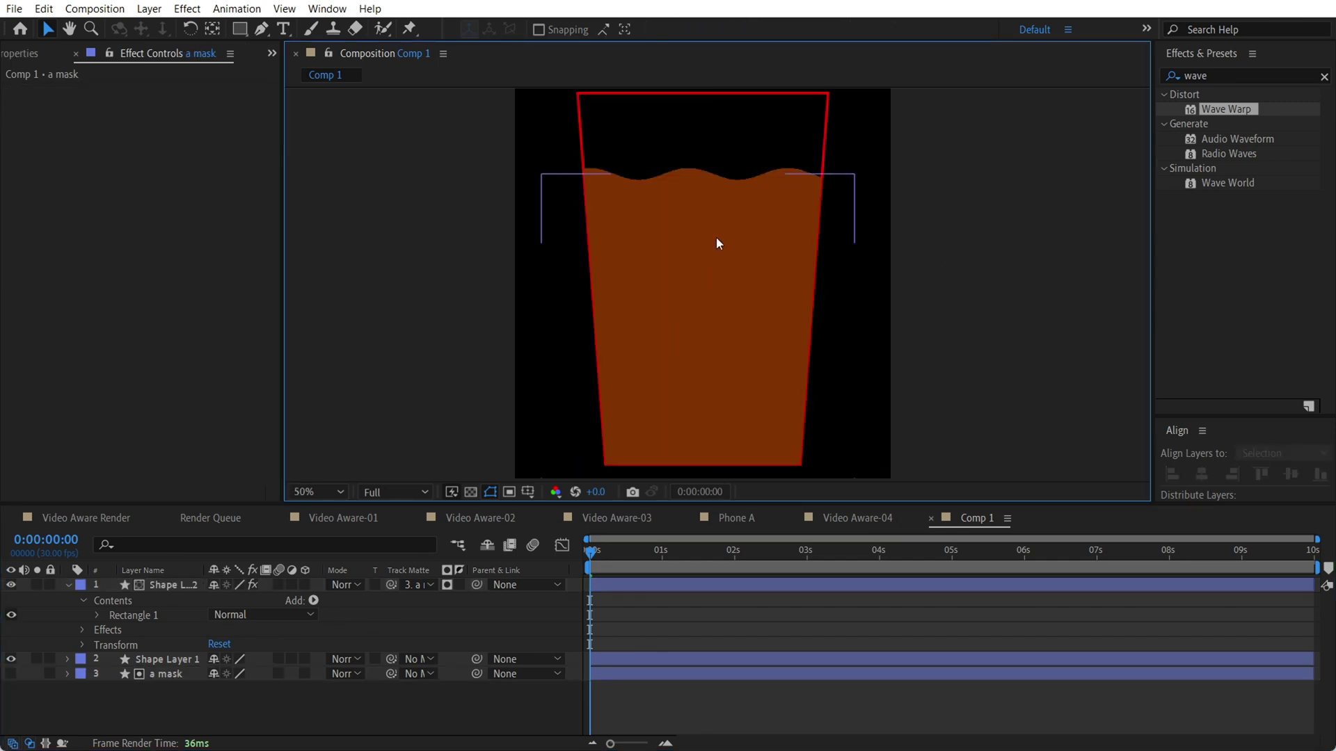
left_click(974, 187)
left_click(621, 359)
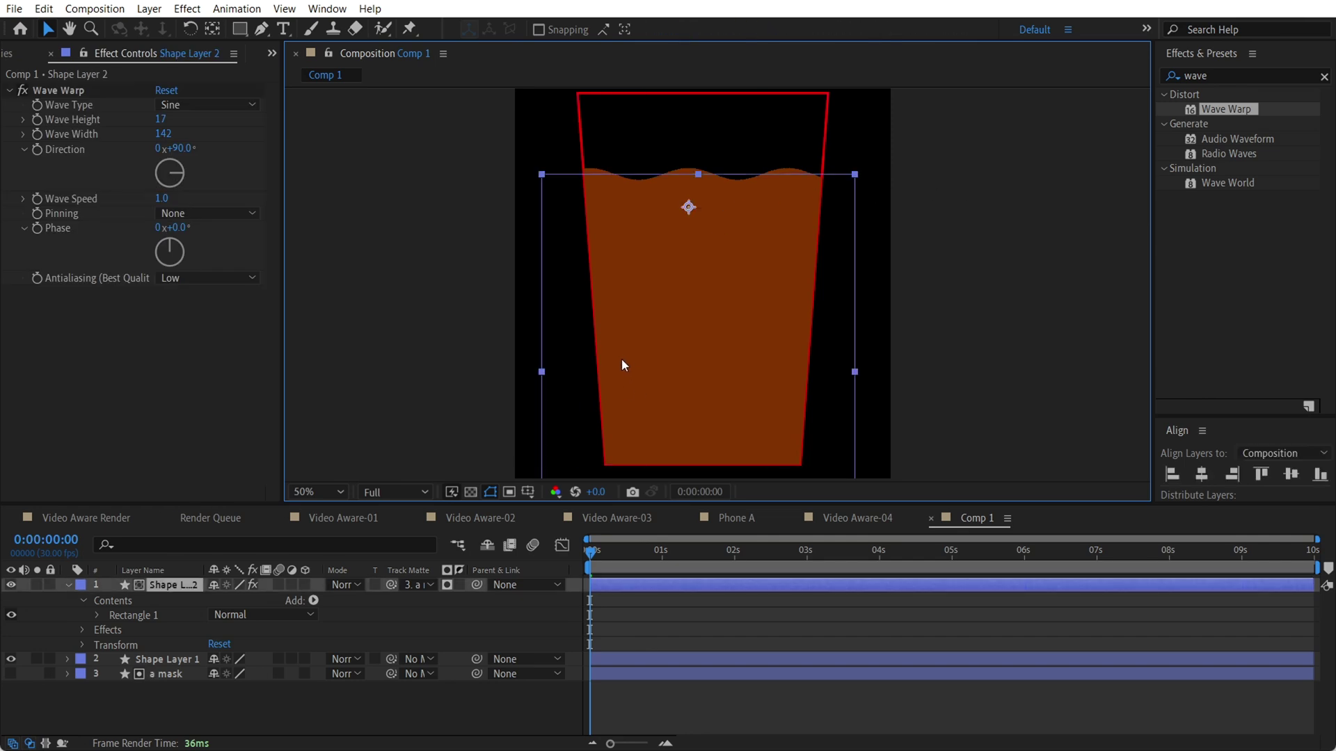
left_click(181, 673)
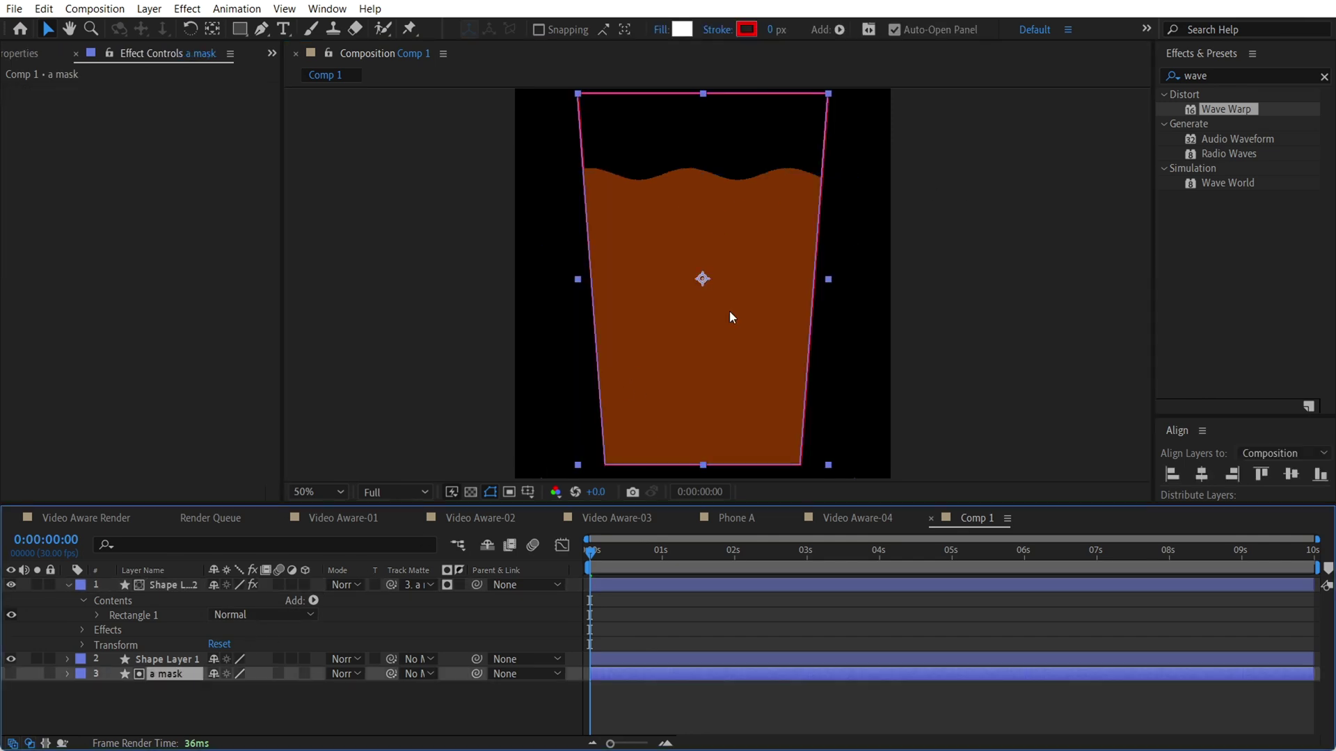
left_click(710, 252)
left_click(547, 591)
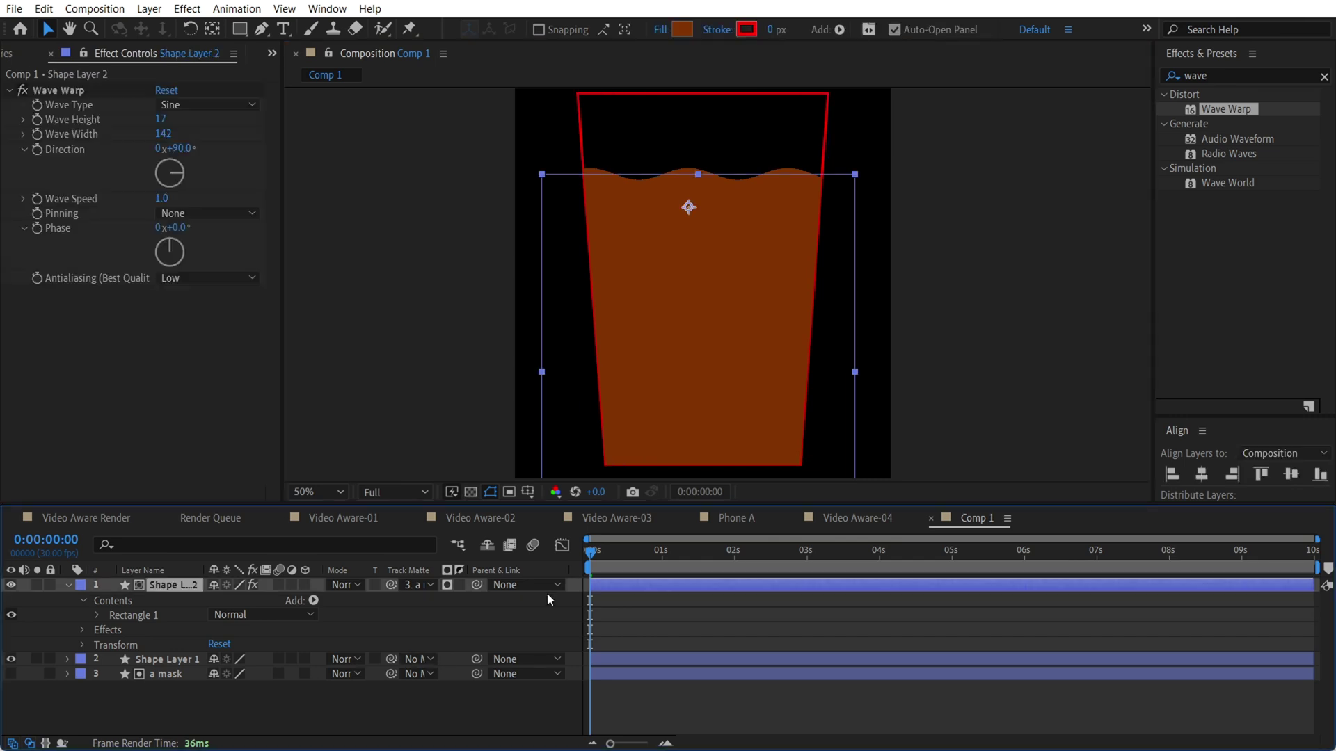
key("space")
key("space")
left_click_drag(627, 545, 591, 551)
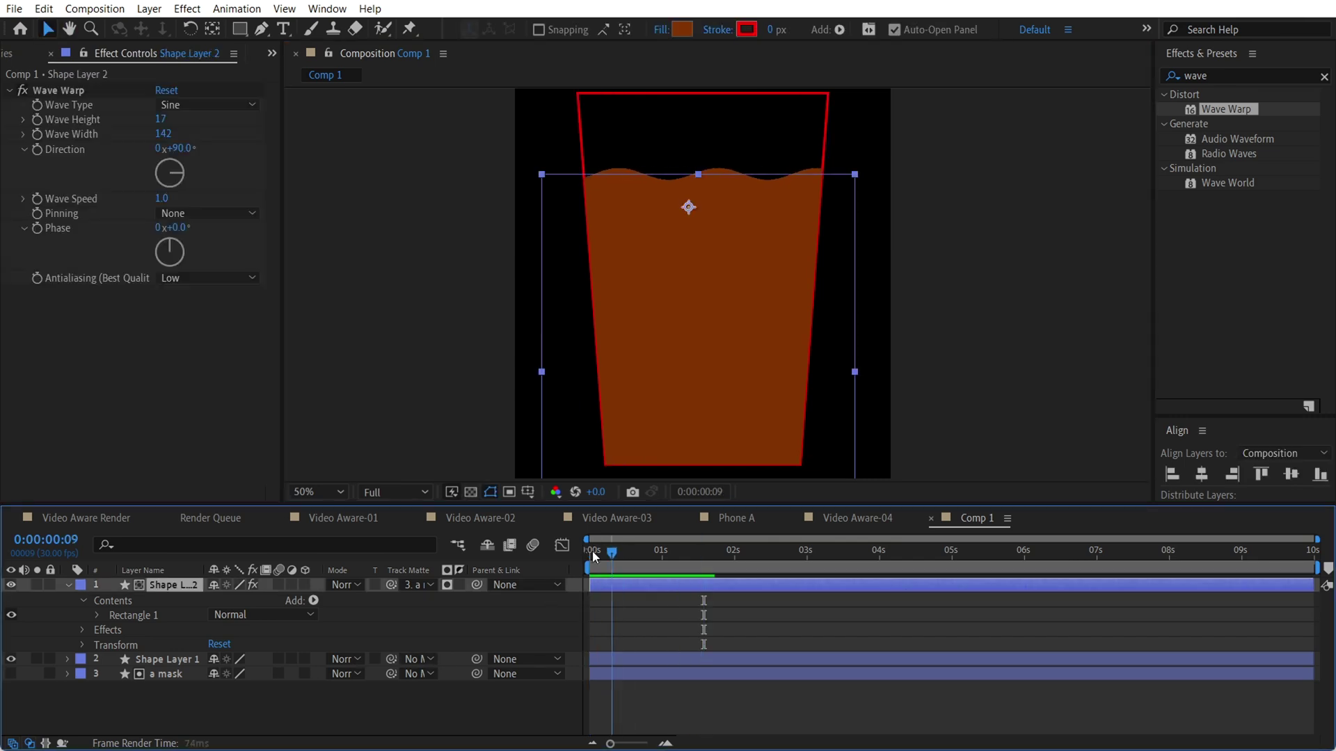
Step: Check the layered liquid in Video Aware-01, and in Comp 1 duplicate the liquid layer and raise the copy slightly above the original
left_click(360, 521)
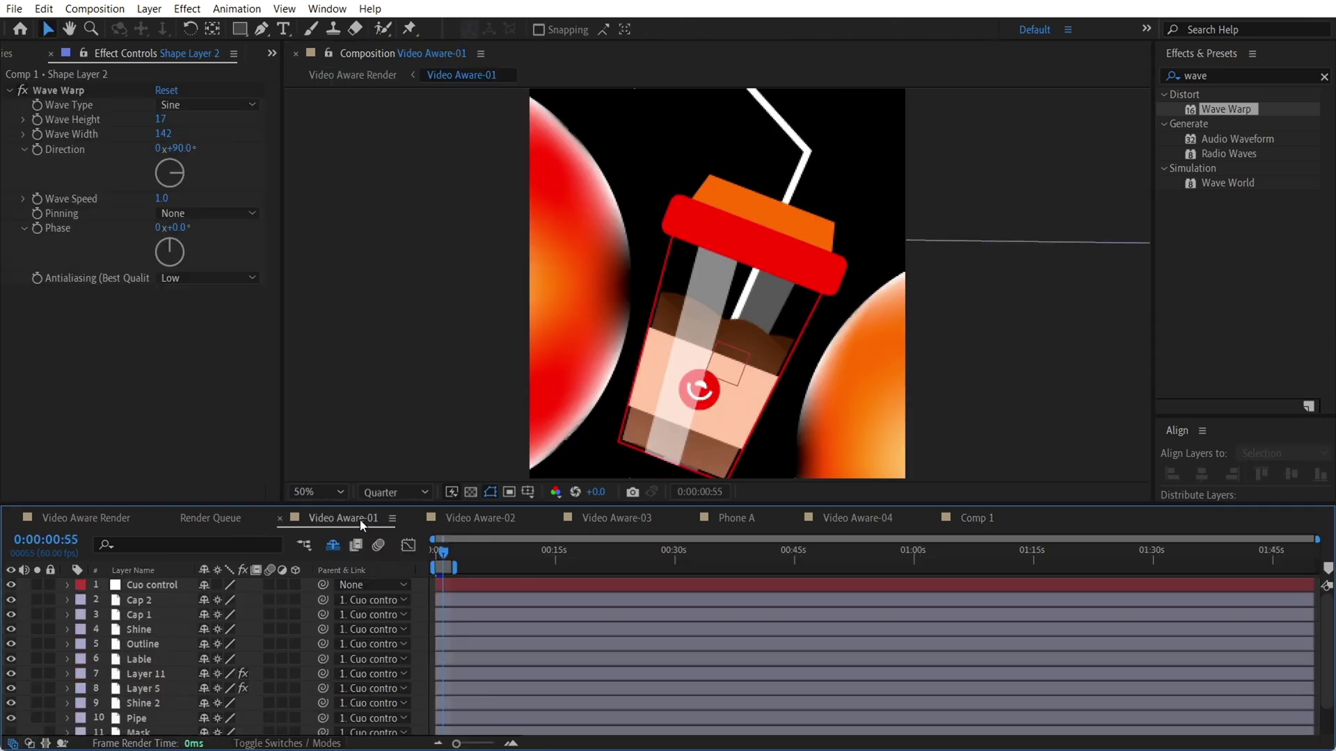
left_click(977, 518)
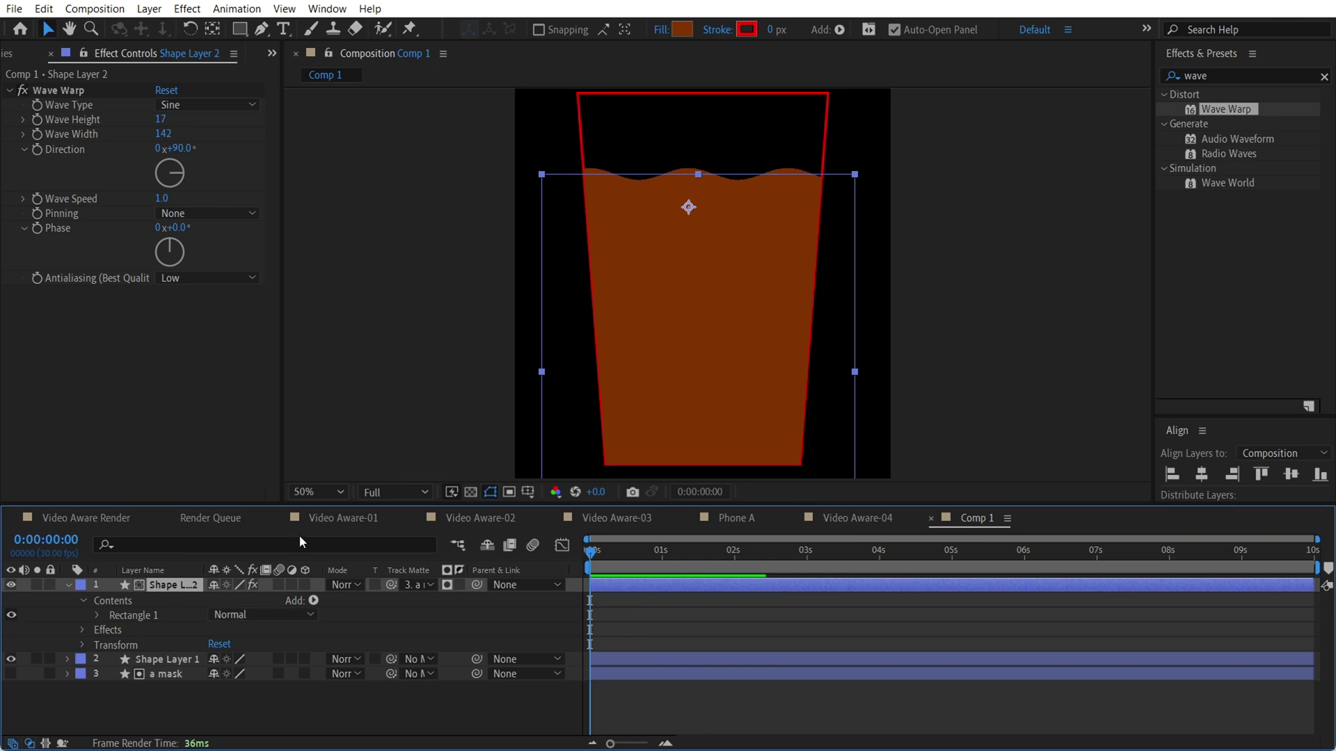
key("ctrl+d")
left_click_drag(616, 245, 615, 239)
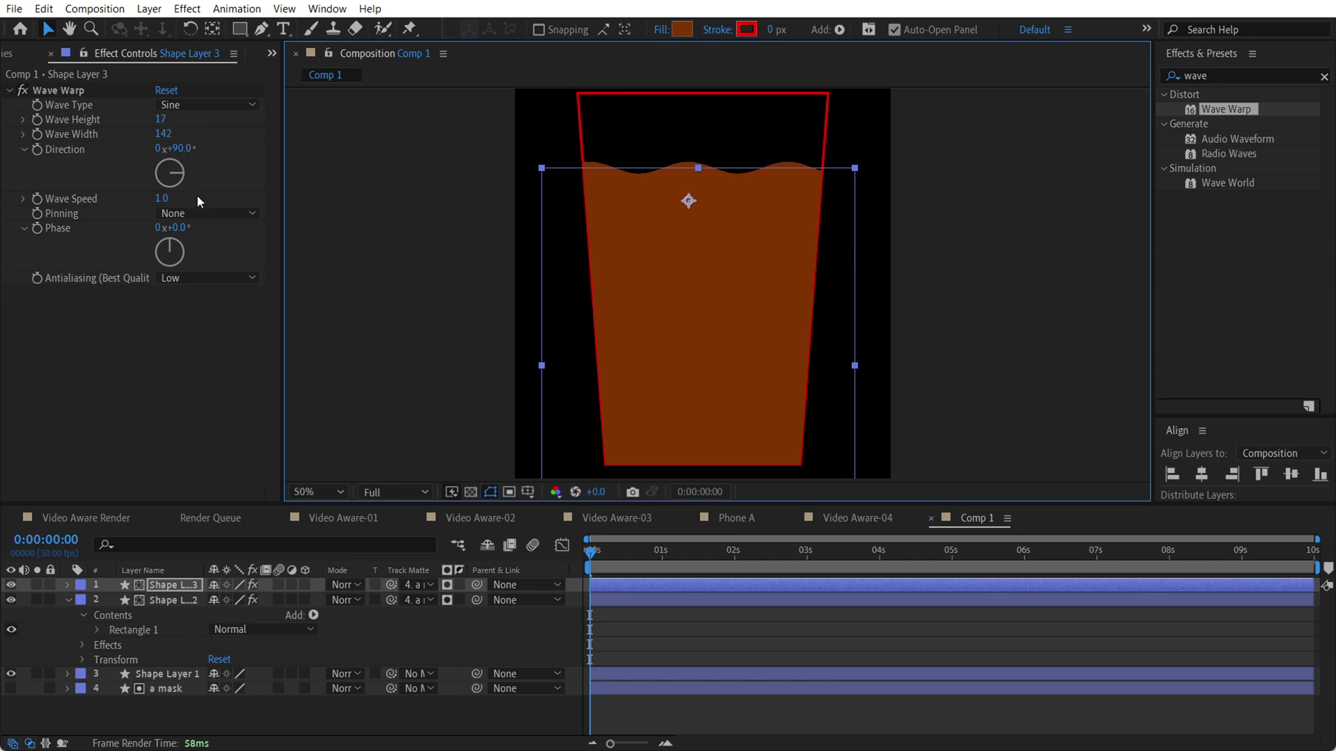
Step: Set the raised liquid copy's Wave Warp Phase to -147° and change its fill to a darker brown
mouse_move(170, 248)
left_mouse_down()
mouse_move(166, 271)
mouse_move(181, 271)
left_mouse_up()
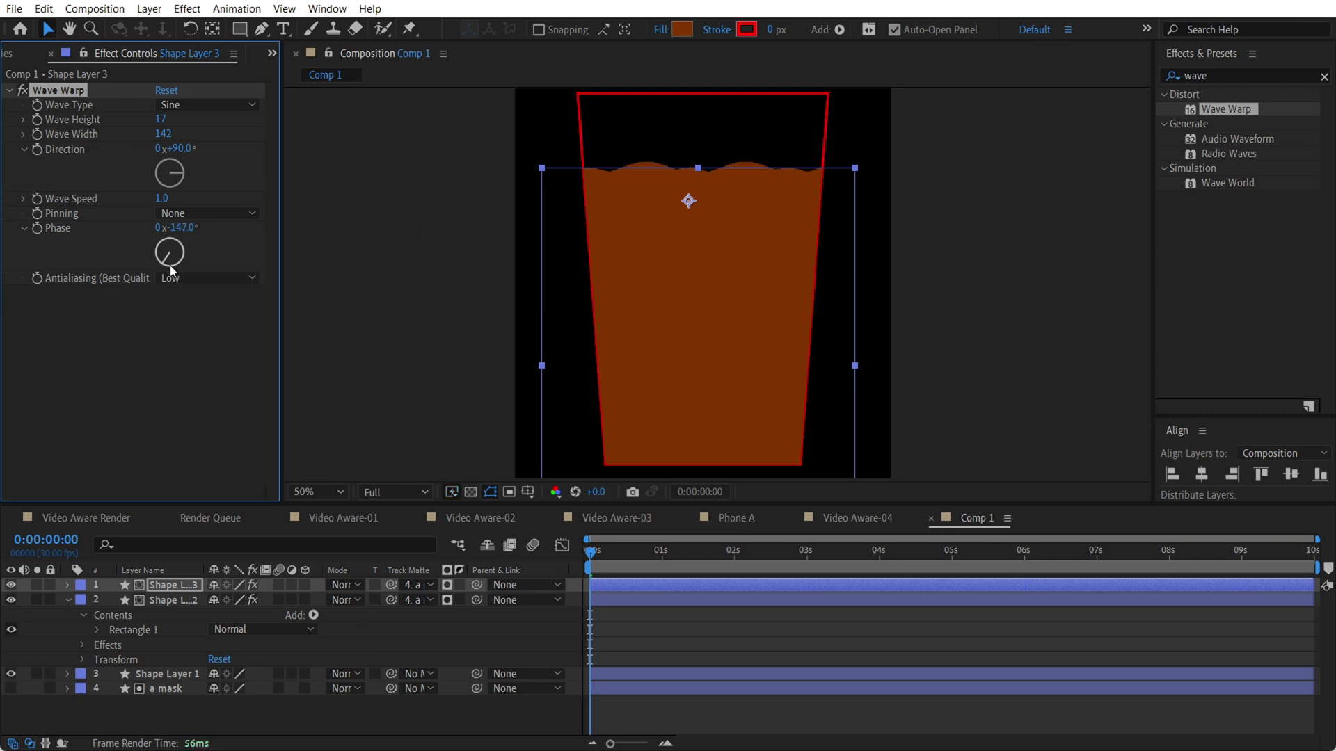
left_click(682, 29)
left_click(335, 519)
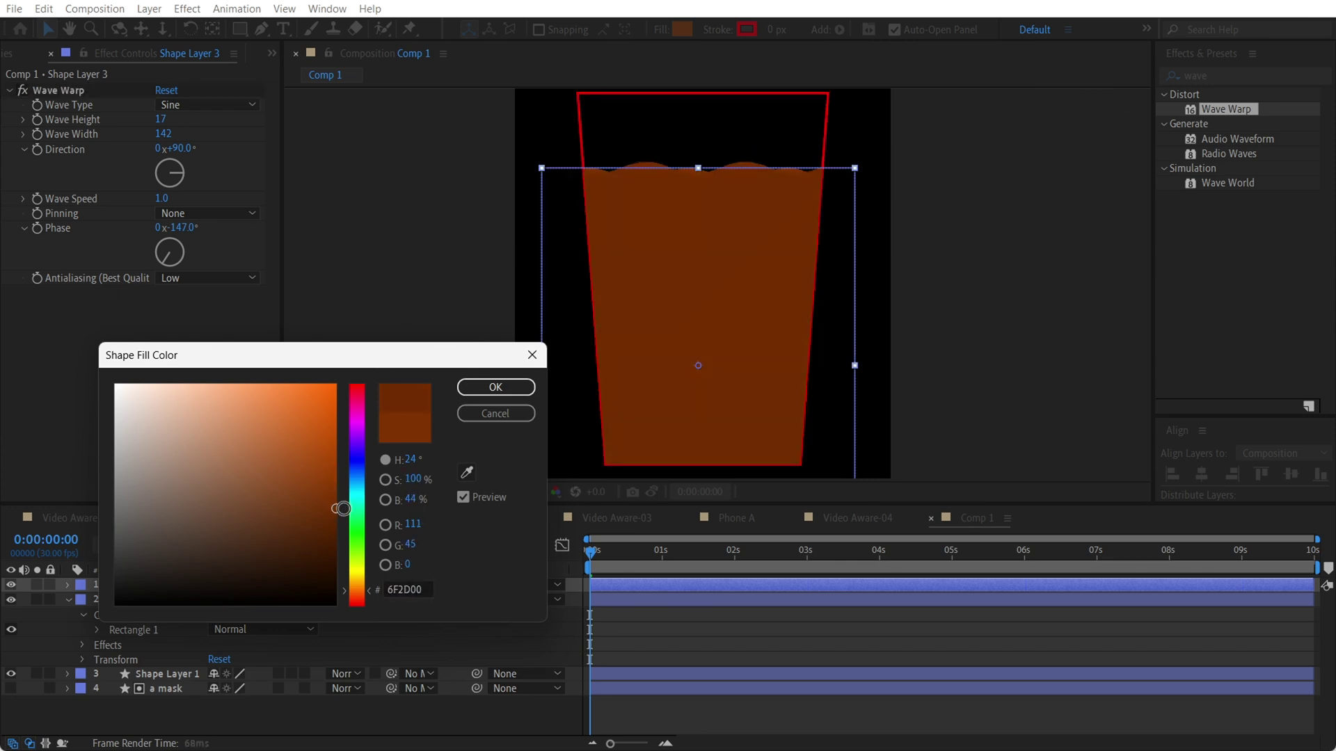
left_click(518, 386)
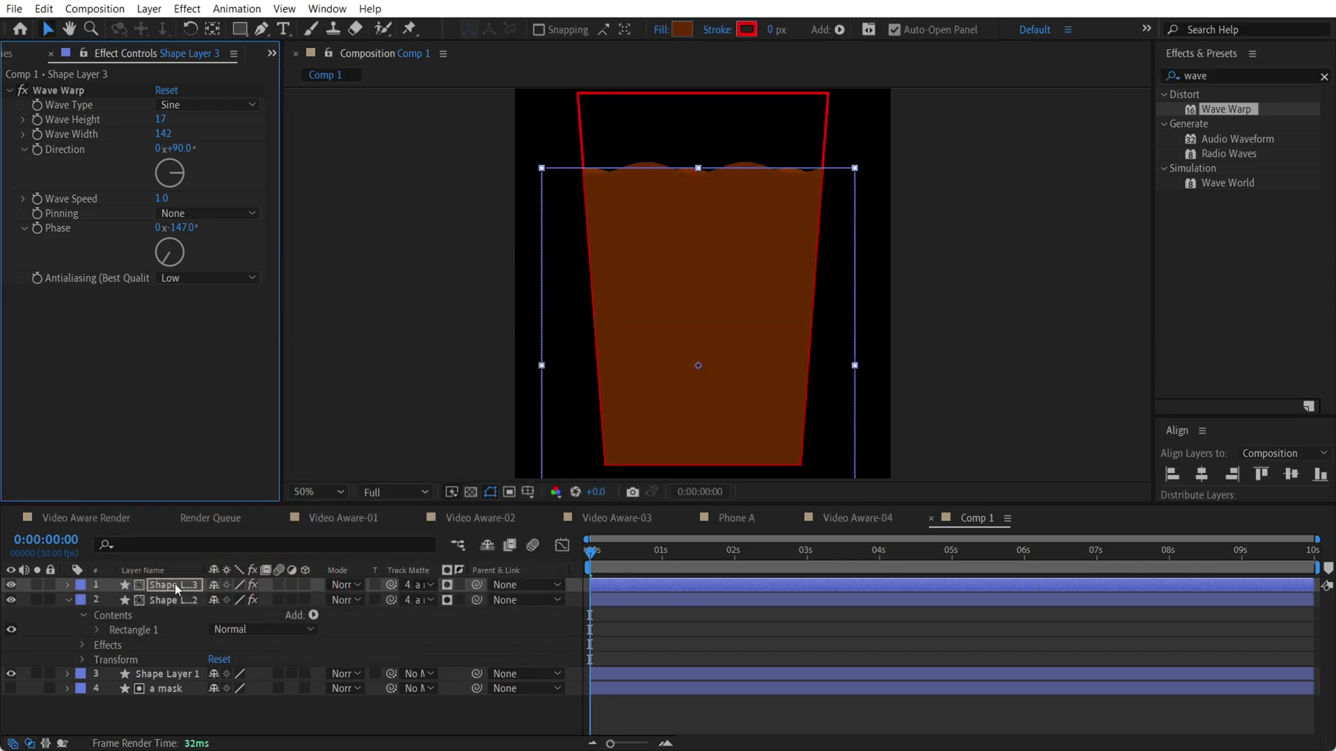
Step: Move the darker liquid layer behind the original liquid layer and set its Wave Speed to 0.6
left_click_drag(174, 583, 178, 654)
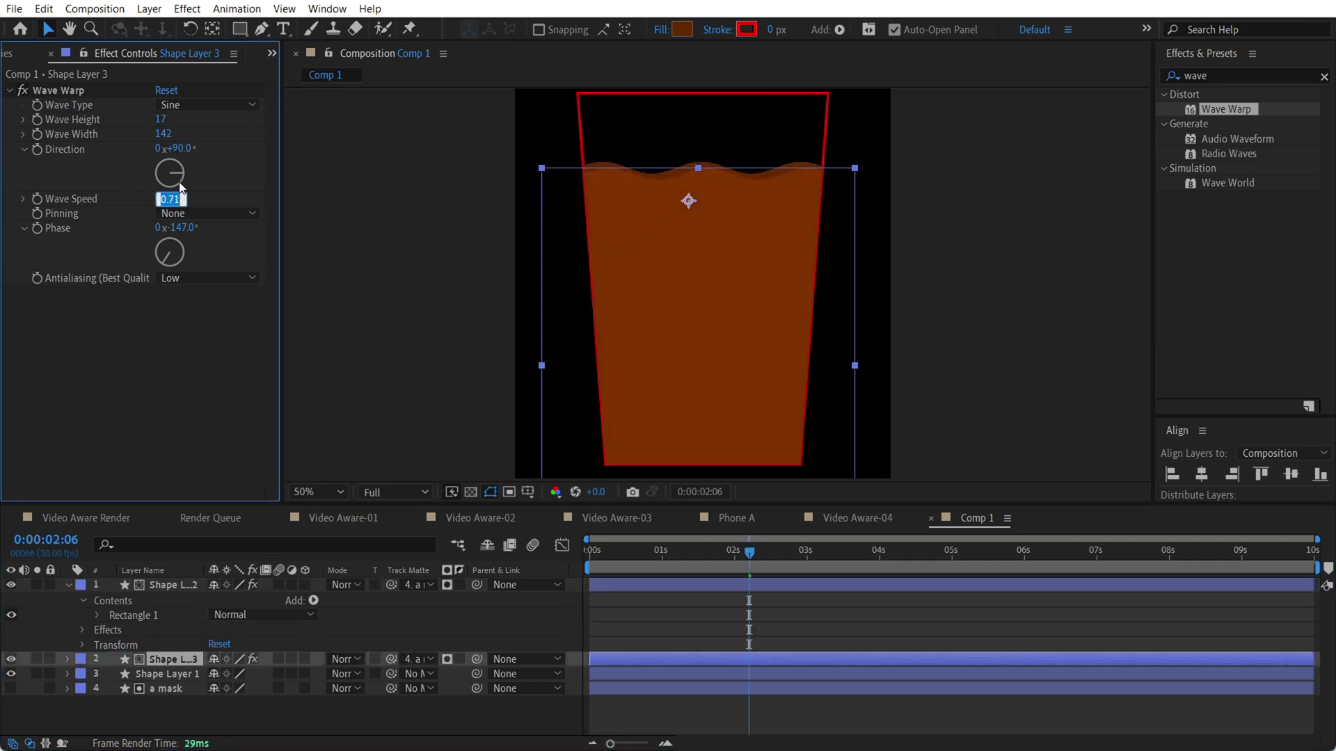
type("0.6")
left_click(178, 180)
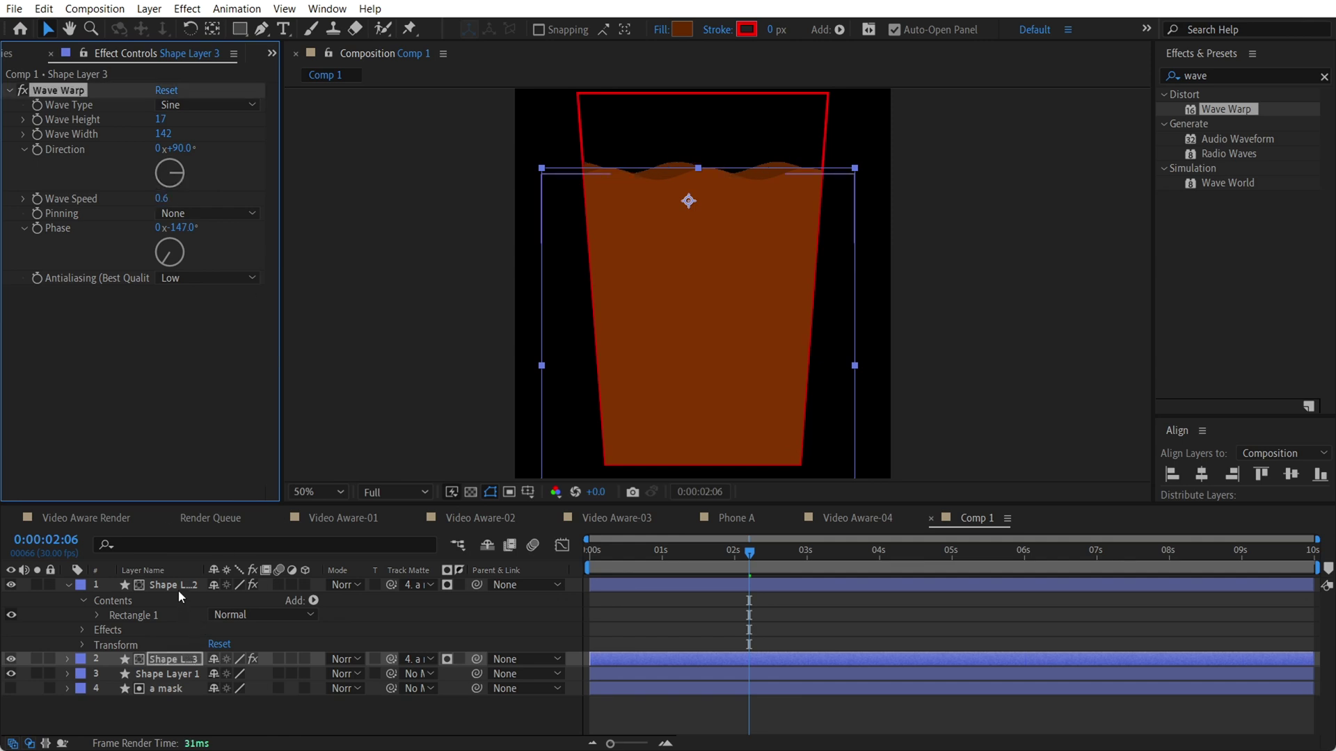
Step: Set the lighter front liquid layer's Wave Speed to 0.8 and deselect all layers
left_click(178, 588)
left_click(160, 199)
type("0.")
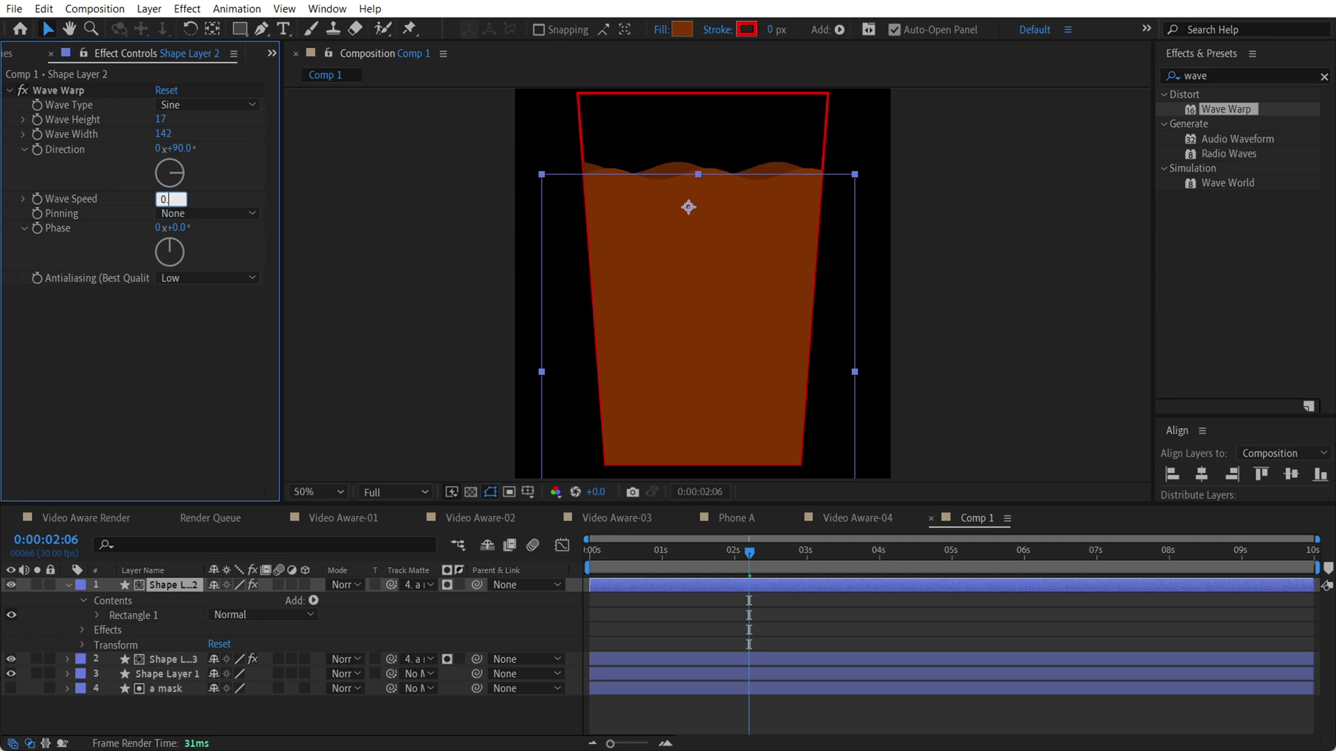
type("3")
key("Return")
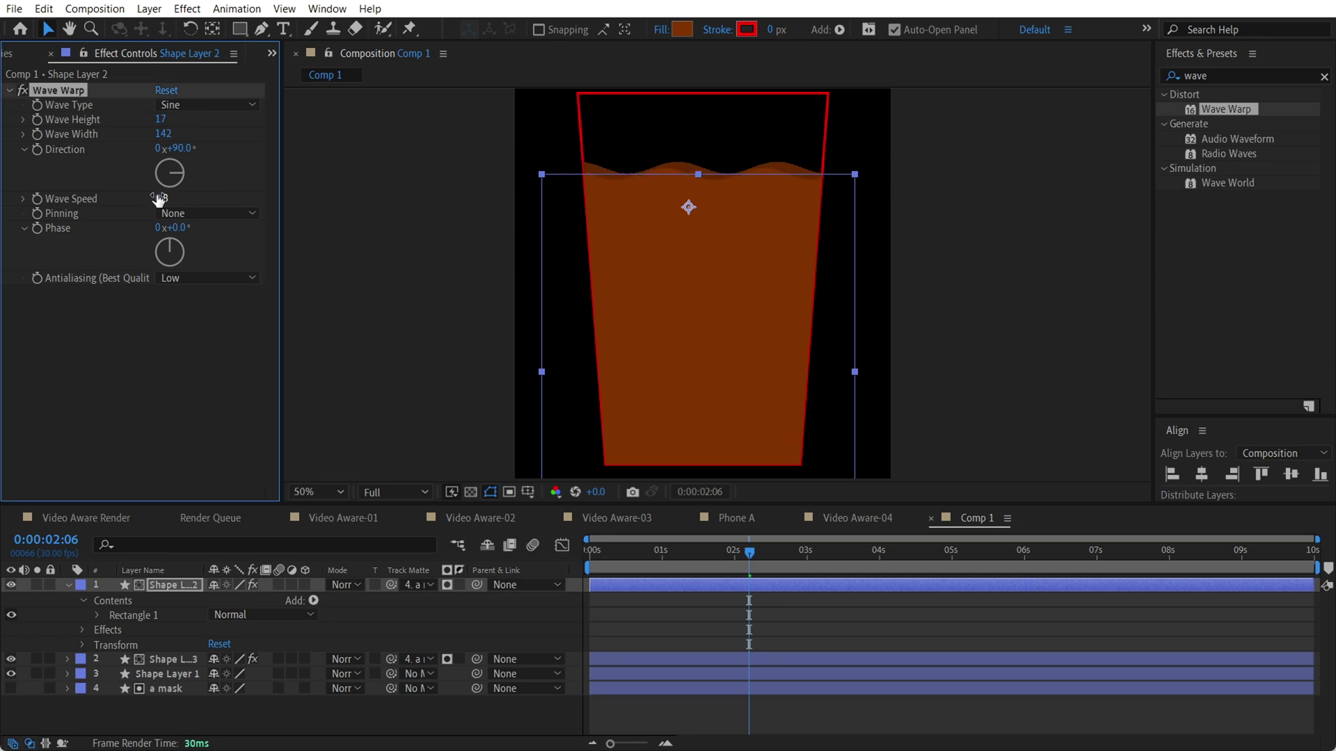
left_click(649, 552)
key("ctrl+shift+a")
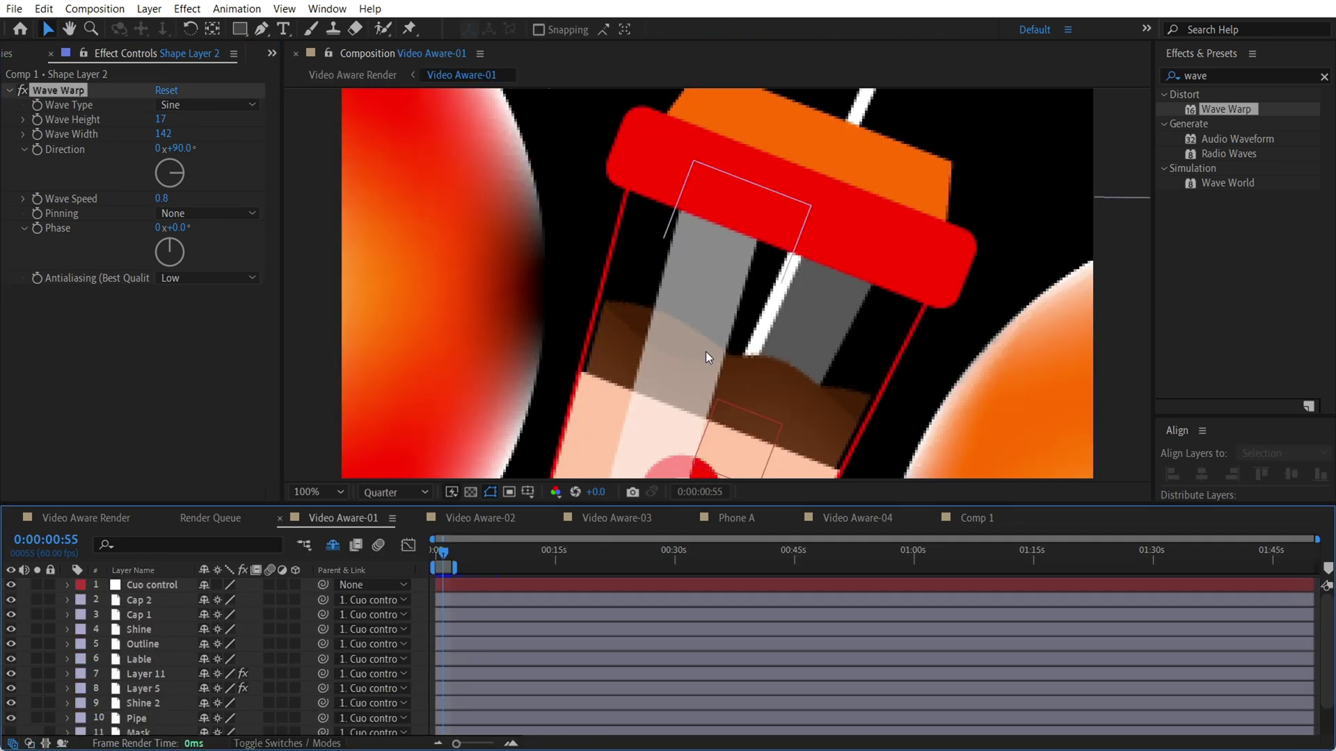
Step: Check the cup's label band and liquid in Video Aware-01, and in Comp 1 set the cup outline's stroke width to 13 px
left_click_drag(719, 343, 722, 164)
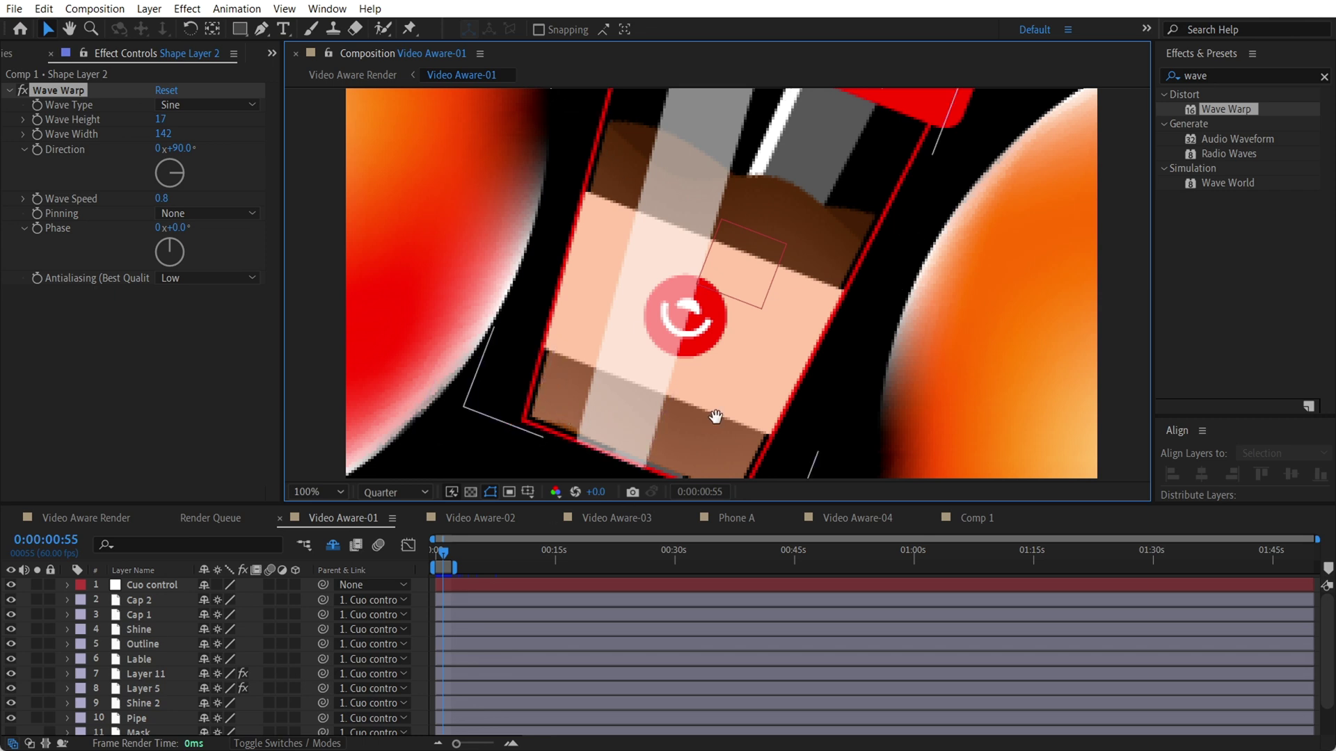
left_click_drag(716, 435, 689, 419)
key("v")
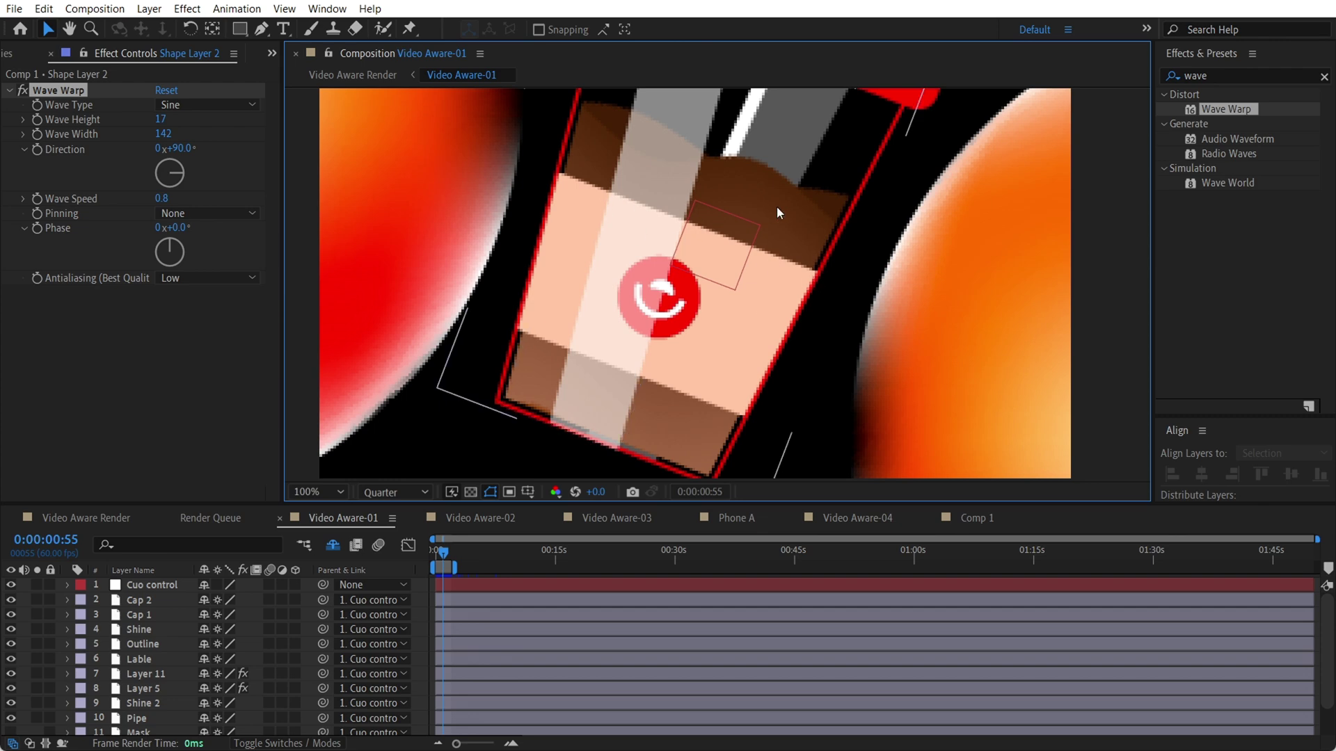
left_click_drag(775, 207, 740, 291)
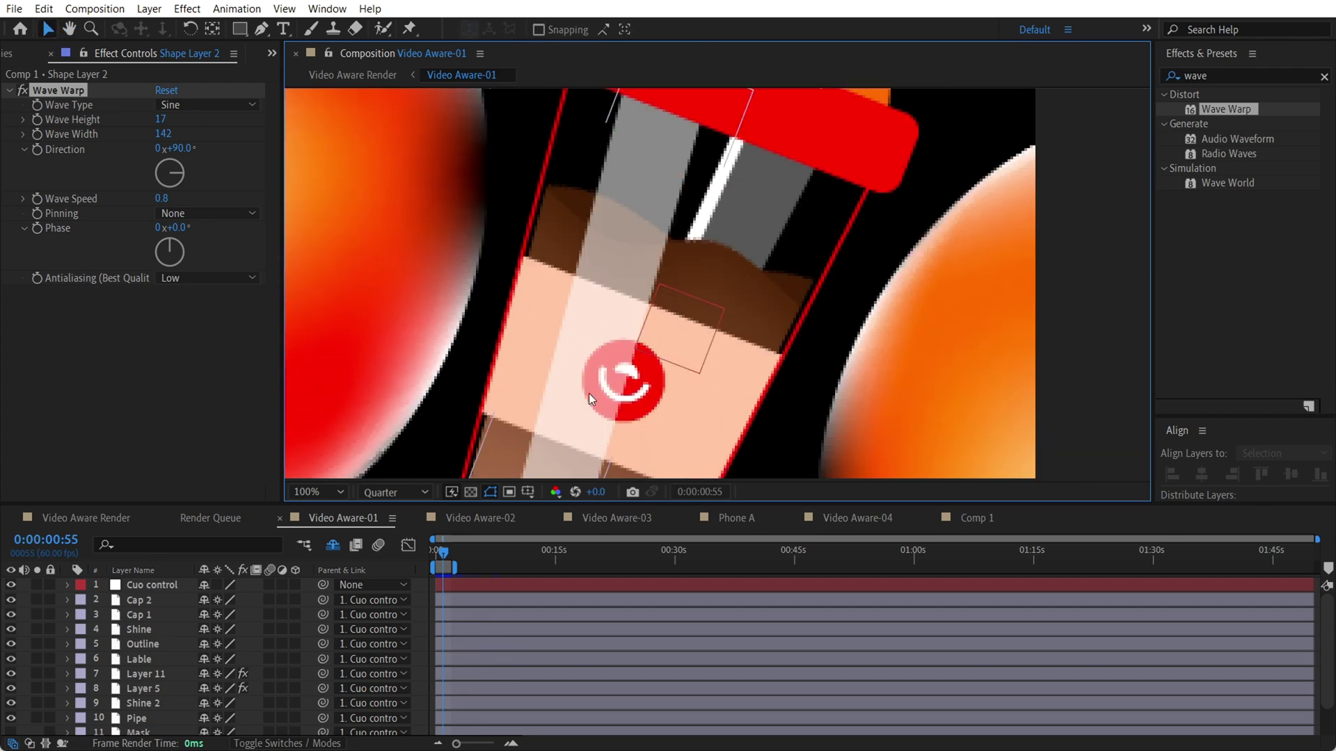
left_click(977, 518)
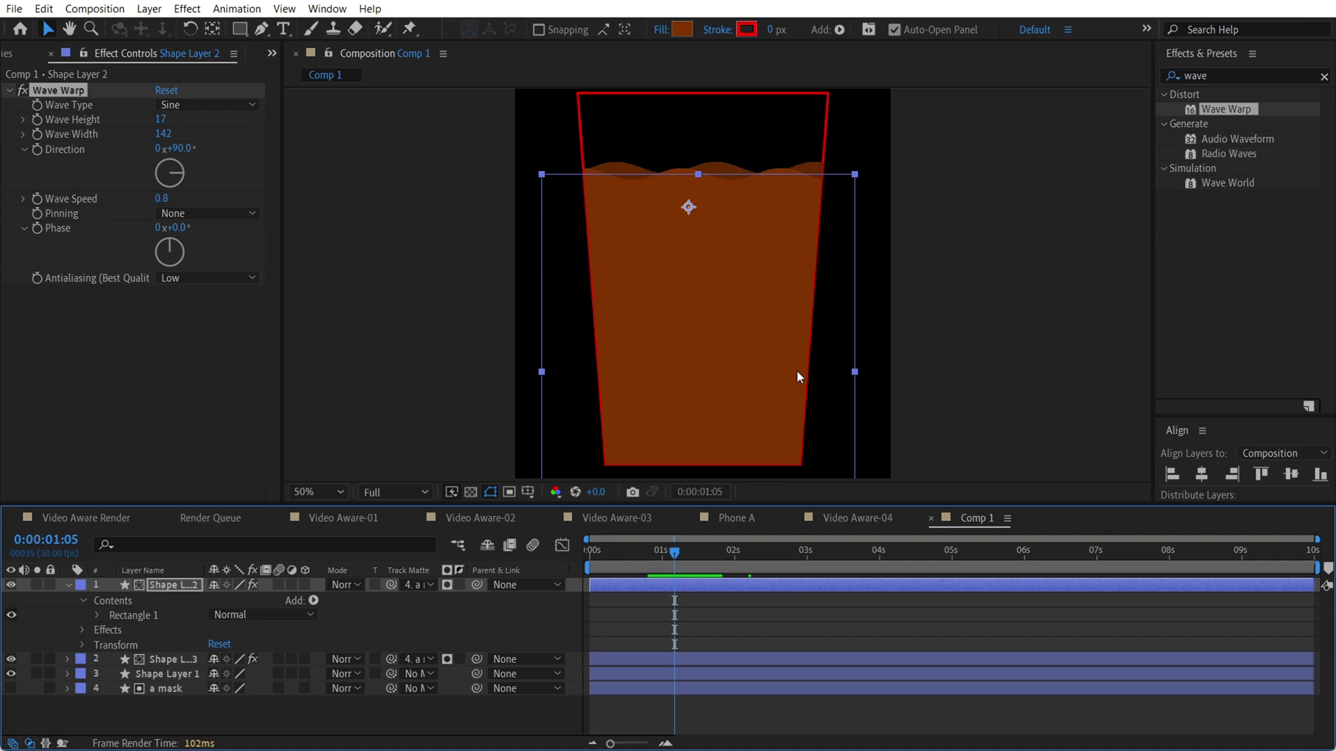
left_click(787, 116)
left_click_drag(777, 32, 781, 28)
left_click(1004, 221)
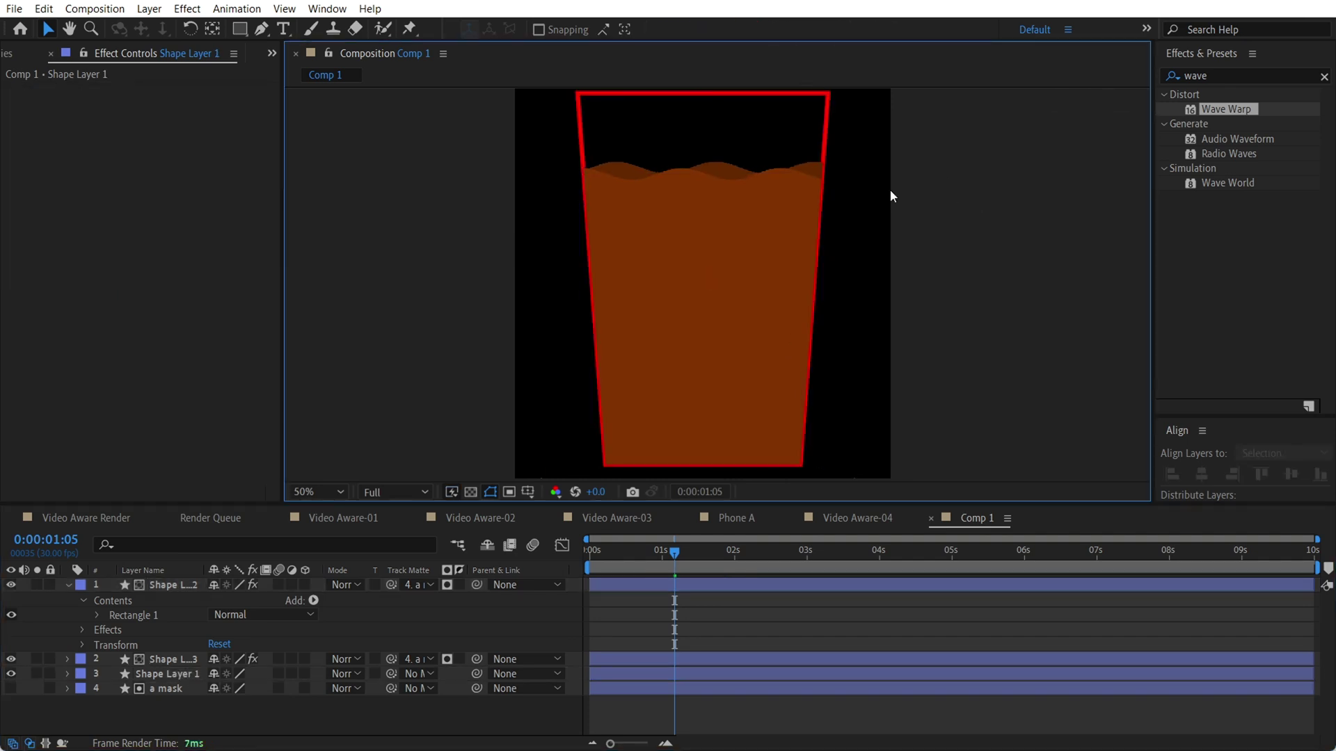
Step: Move the cup outline layer to the top of the layer stack and deselect all layers
left_click_drag(173, 673, 169, 586)
key("ctrl+shift+a")
scroll(715, 300, "down", 2)
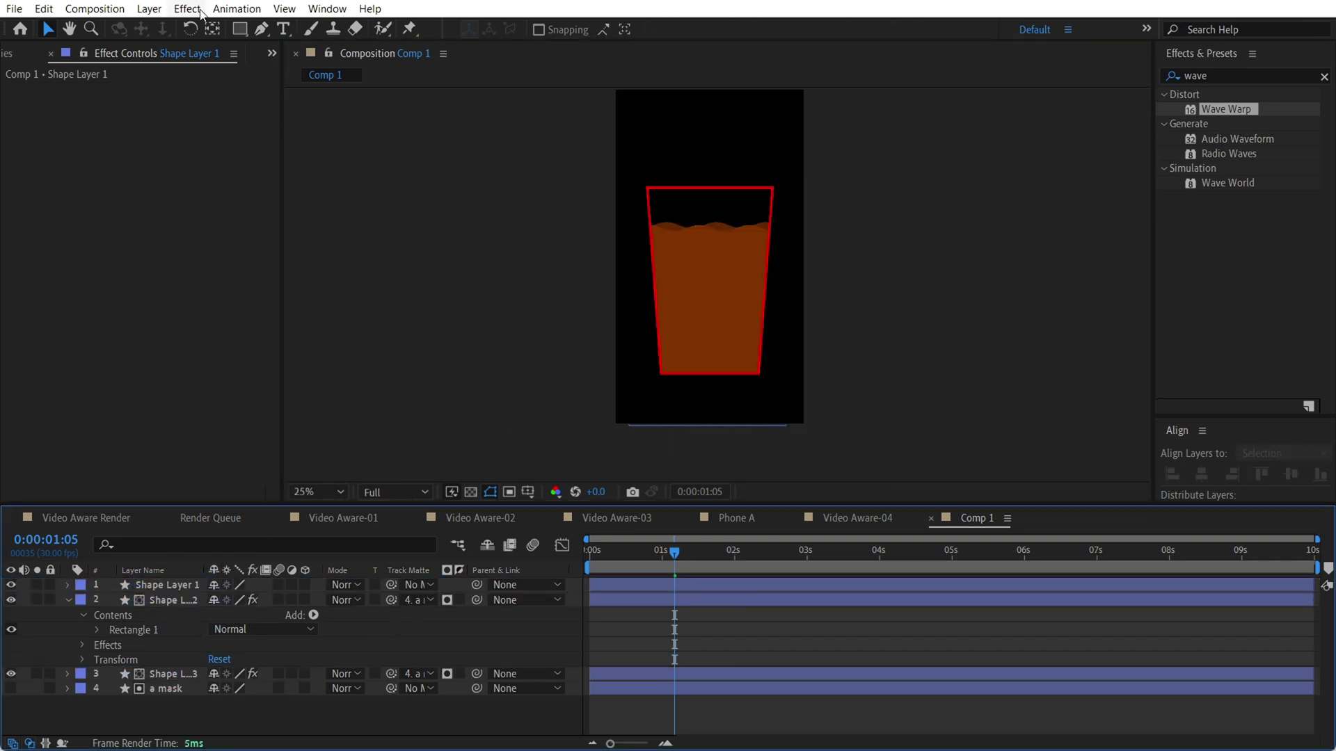
Step: Draw a closed four-point label band across the middle of the cup with the Pen tool, its side edges following the cup outline
left_click(260, 29)
scroll(700, 340, "up", 1)
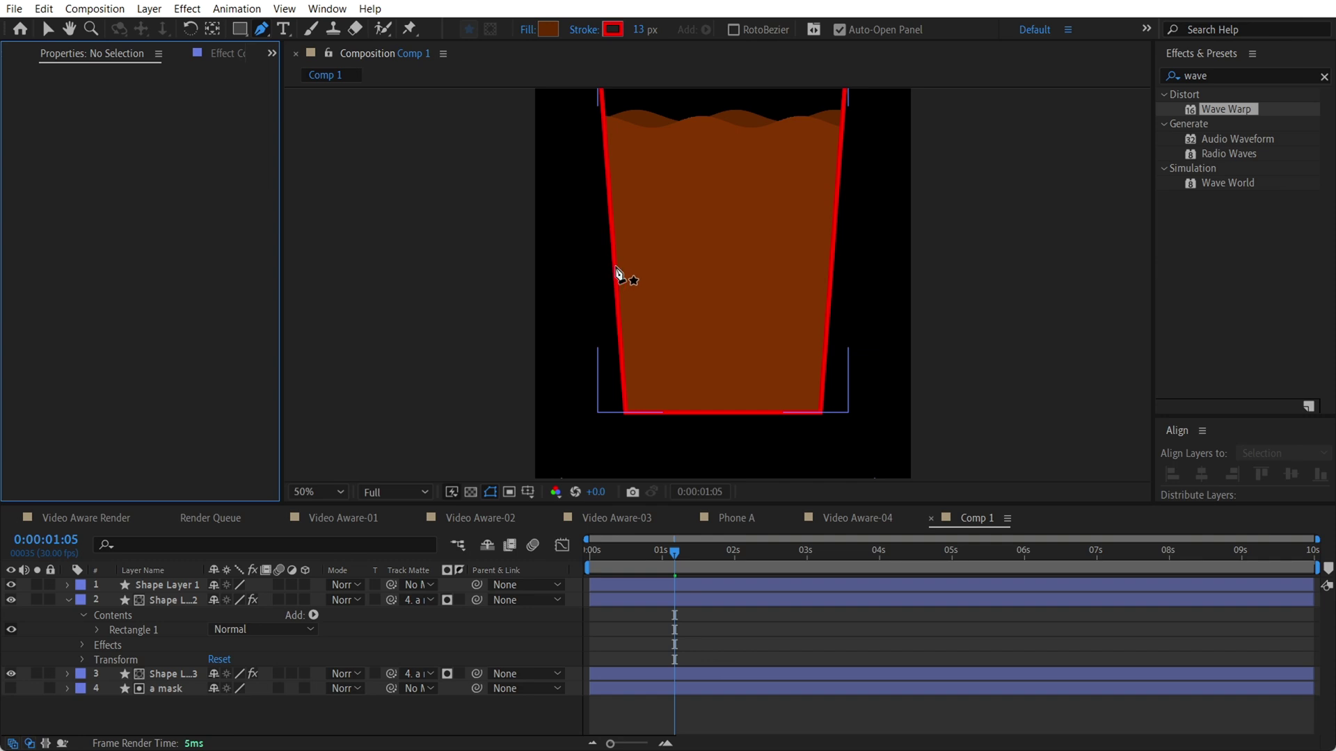
left_click(615, 269)
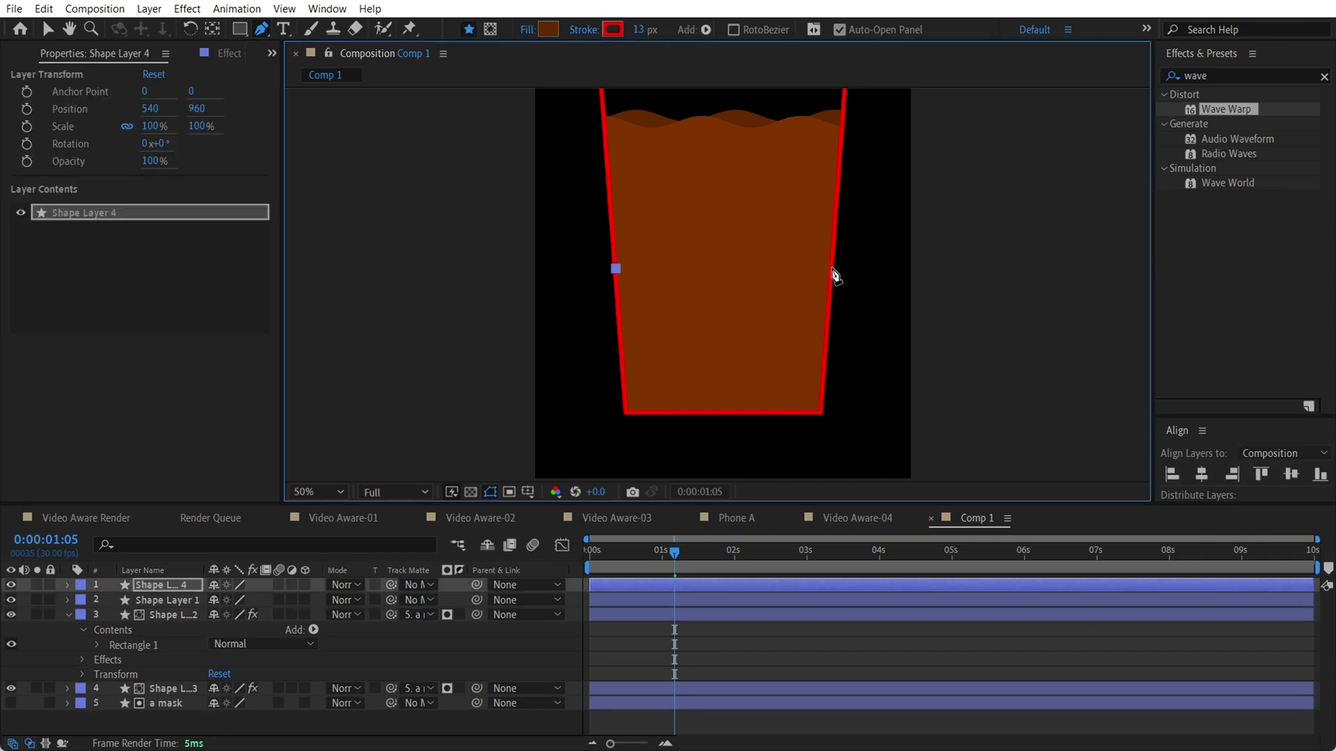
left_click(832, 268)
left_click(838, 154)
left_click(605, 153)
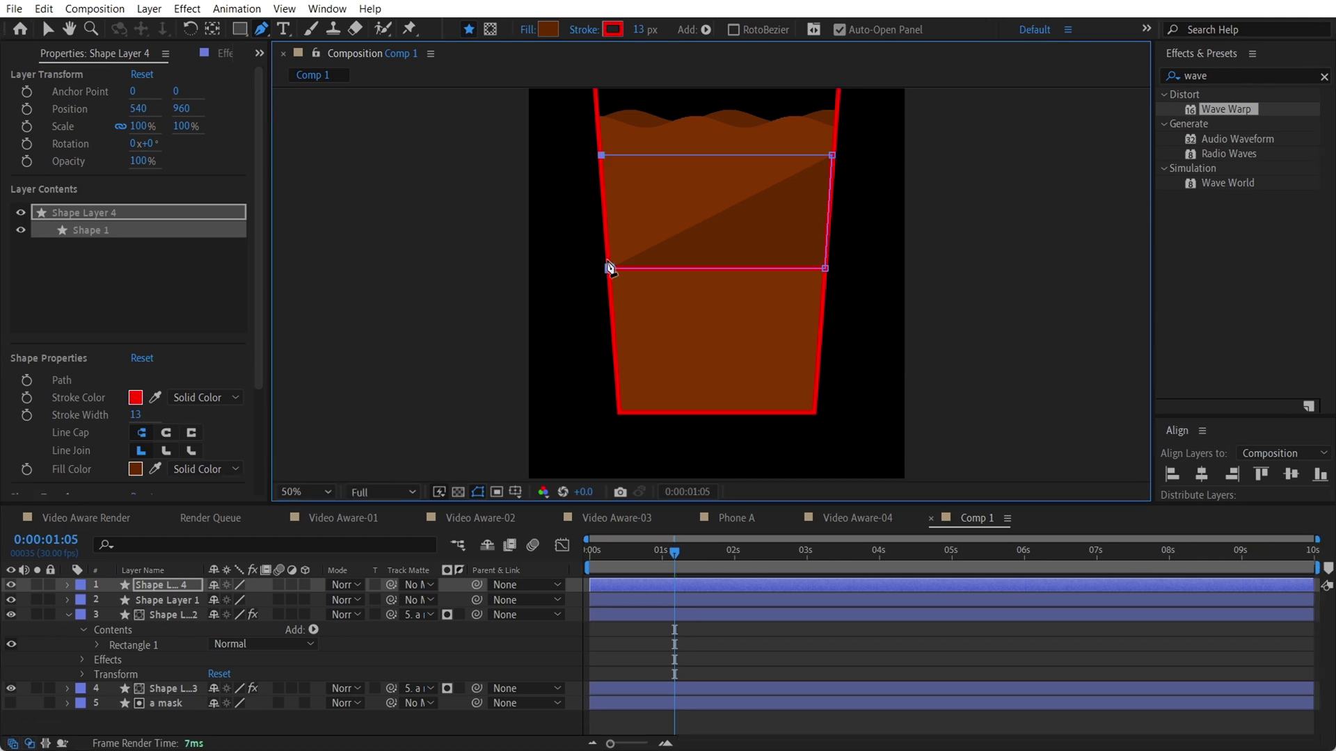
left_click(616, 269)
scroll(621, 199, "up", 2)
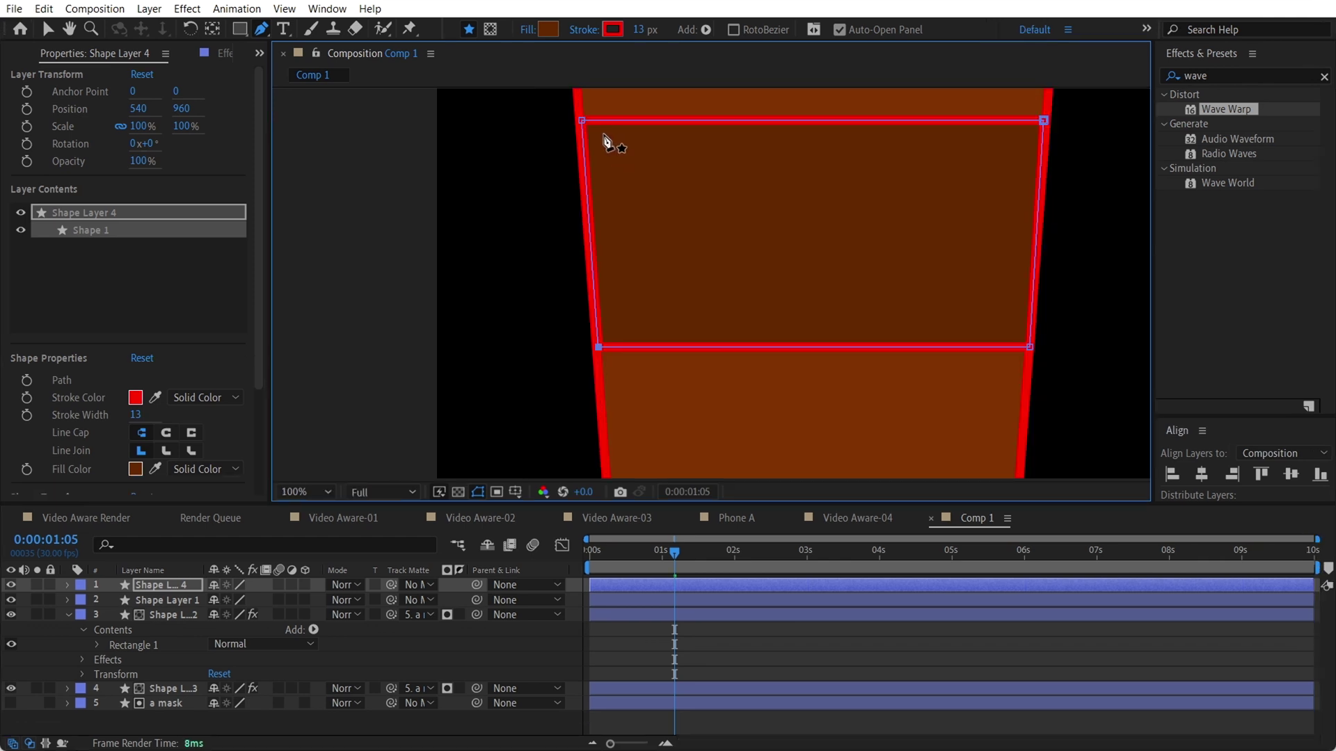
Step: Set the label band's stroke width to 0 px and replace its fill with the copied light orange colour
left_click_drag(648, 37, 375, 37)
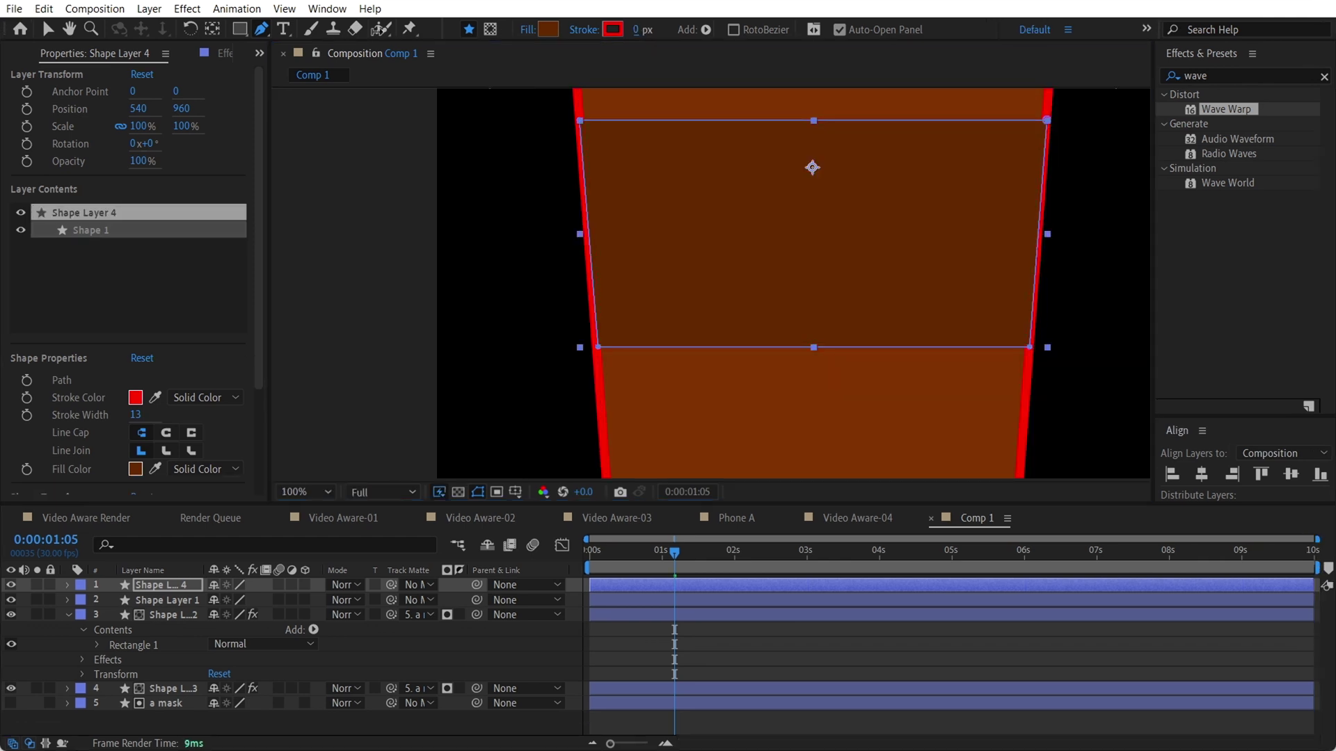
left_click(549, 30)
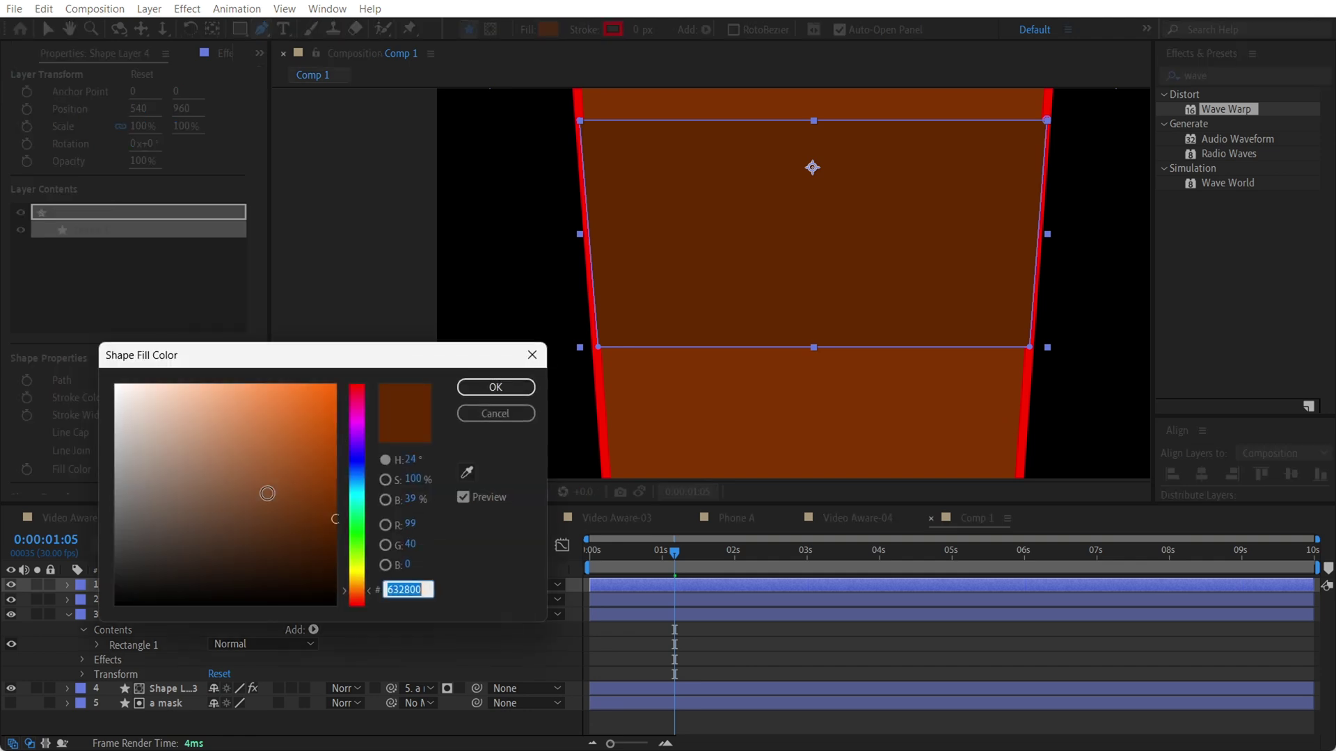
key("ctrl+v")
left_click(514, 387)
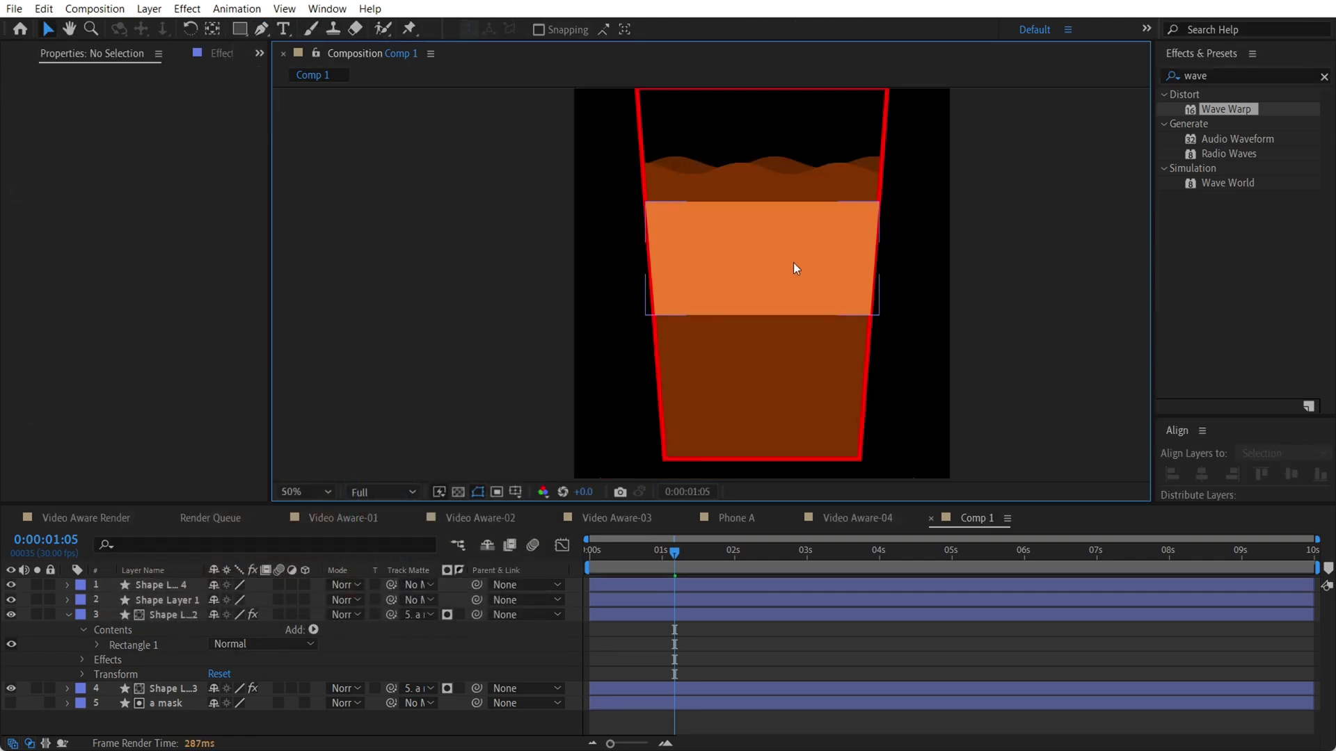
Step: Make the label band taller by extending its lower edge, and move its layer beneath the cup outline layer
left_click(773, 307)
left_click_drag(762, 315, 762, 336)
key("F2")
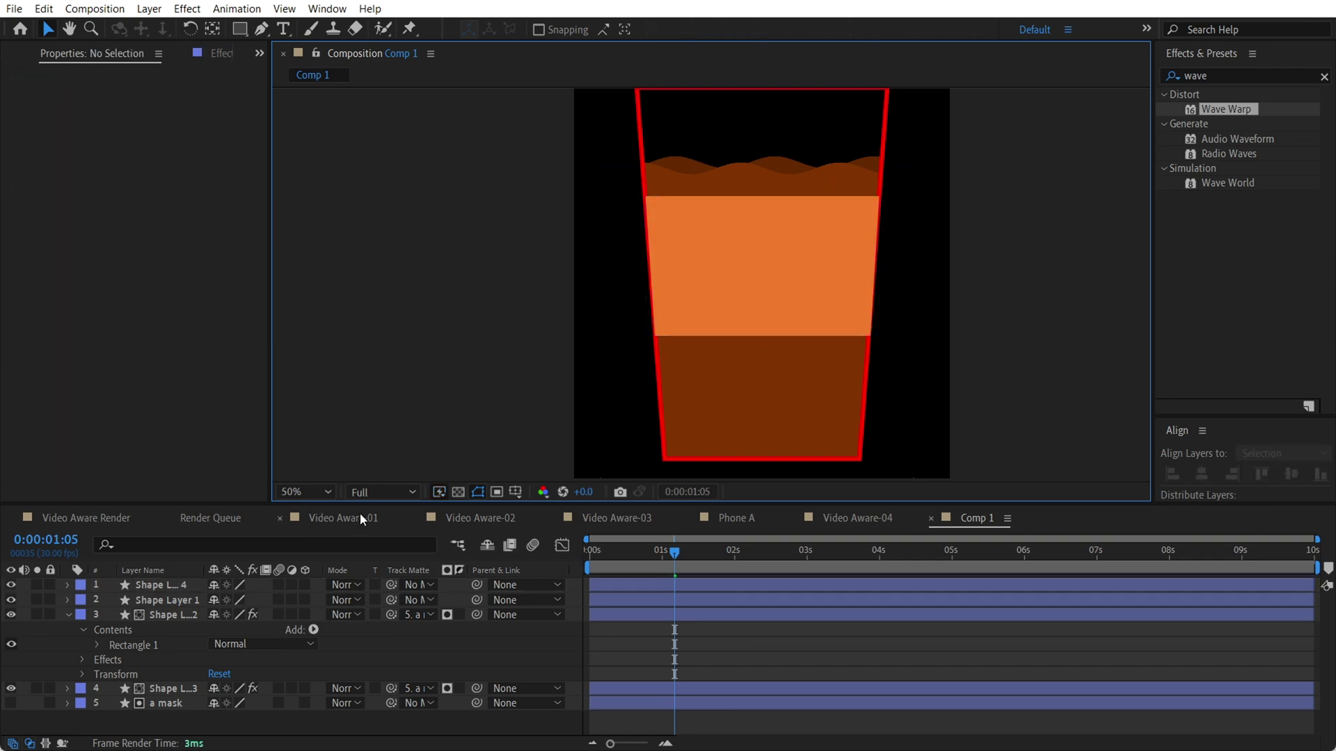
left_click_drag(156, 583, 157, 603)
left_click(1002, 343)
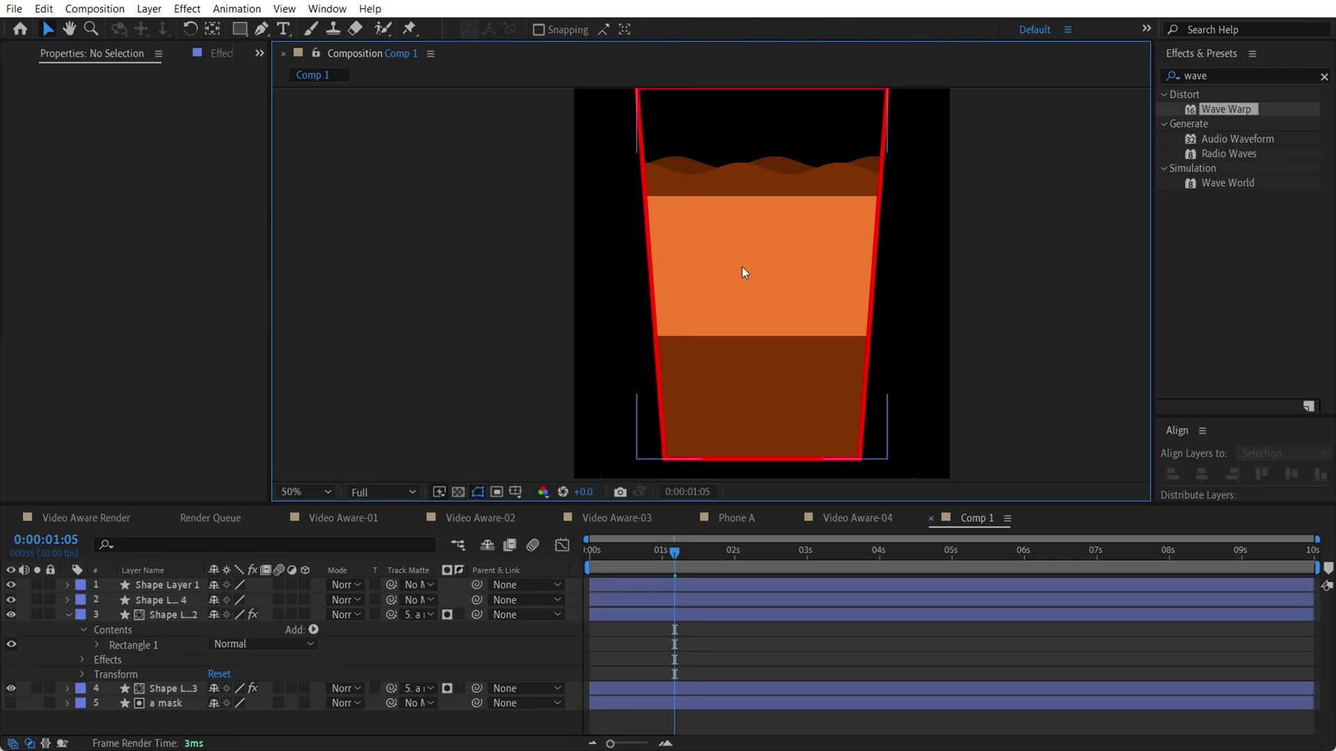
Step: Draw a 180 px circle with a 0 px stroke on the label band and centre it horizontally in the composition
left_click(709, 218)
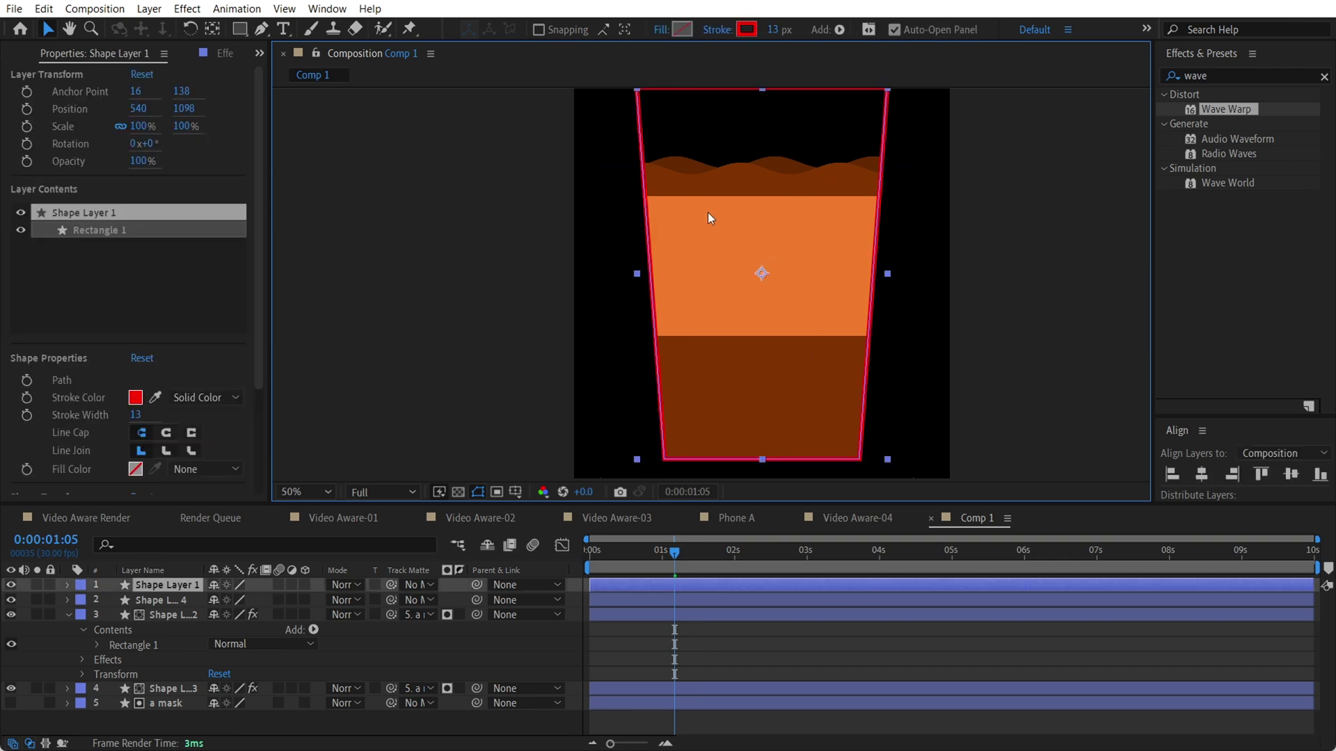
left_click_drag(245, 32, 290, 60)
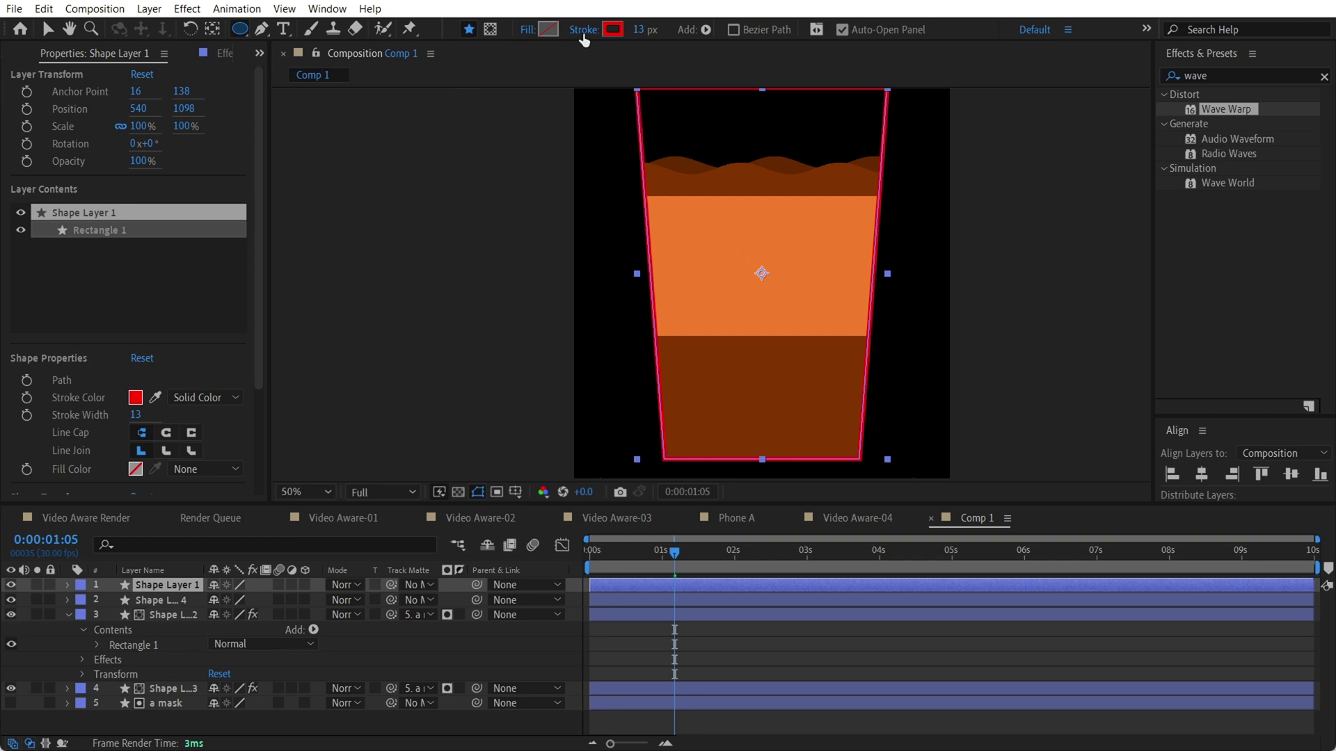
left_click_drag(642, 29, 460, 31)
key("ctrl+shift+a")
left_click_drag(762, 270, 791, 296)
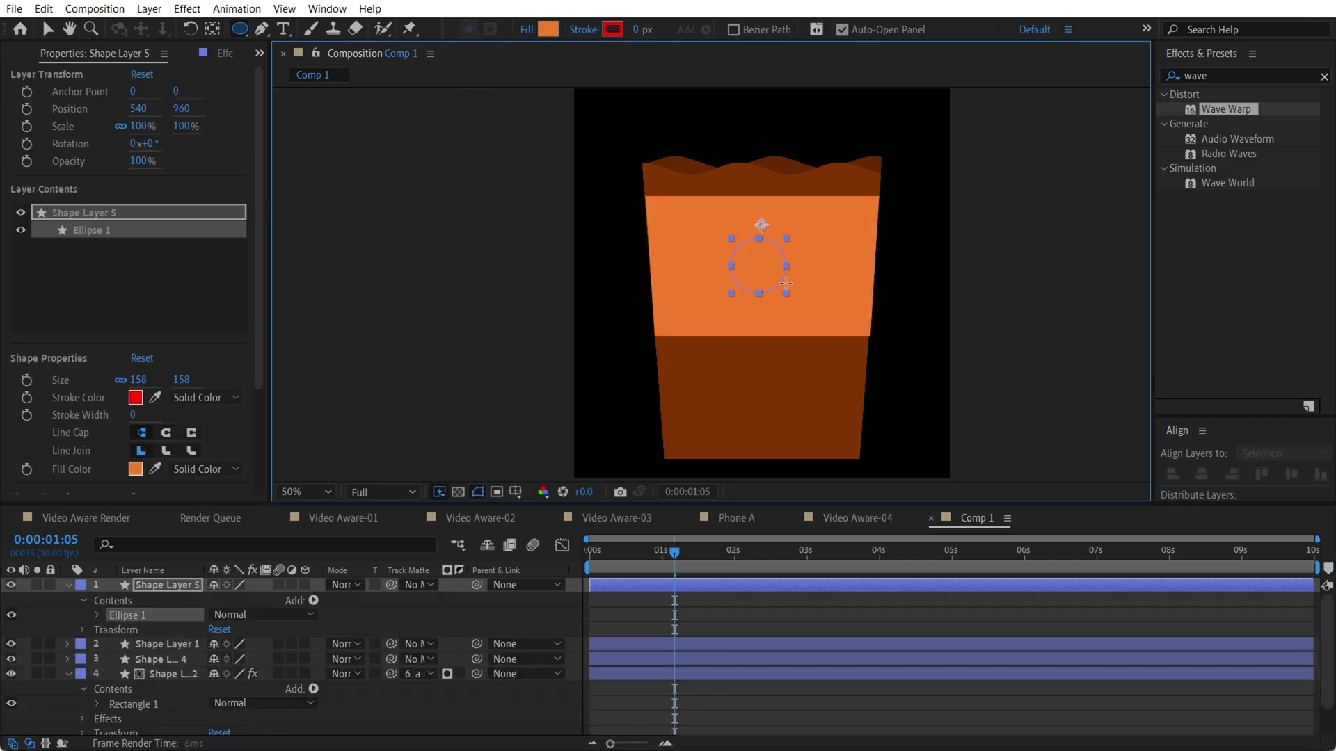
key("v")
left_click(1202, 476)
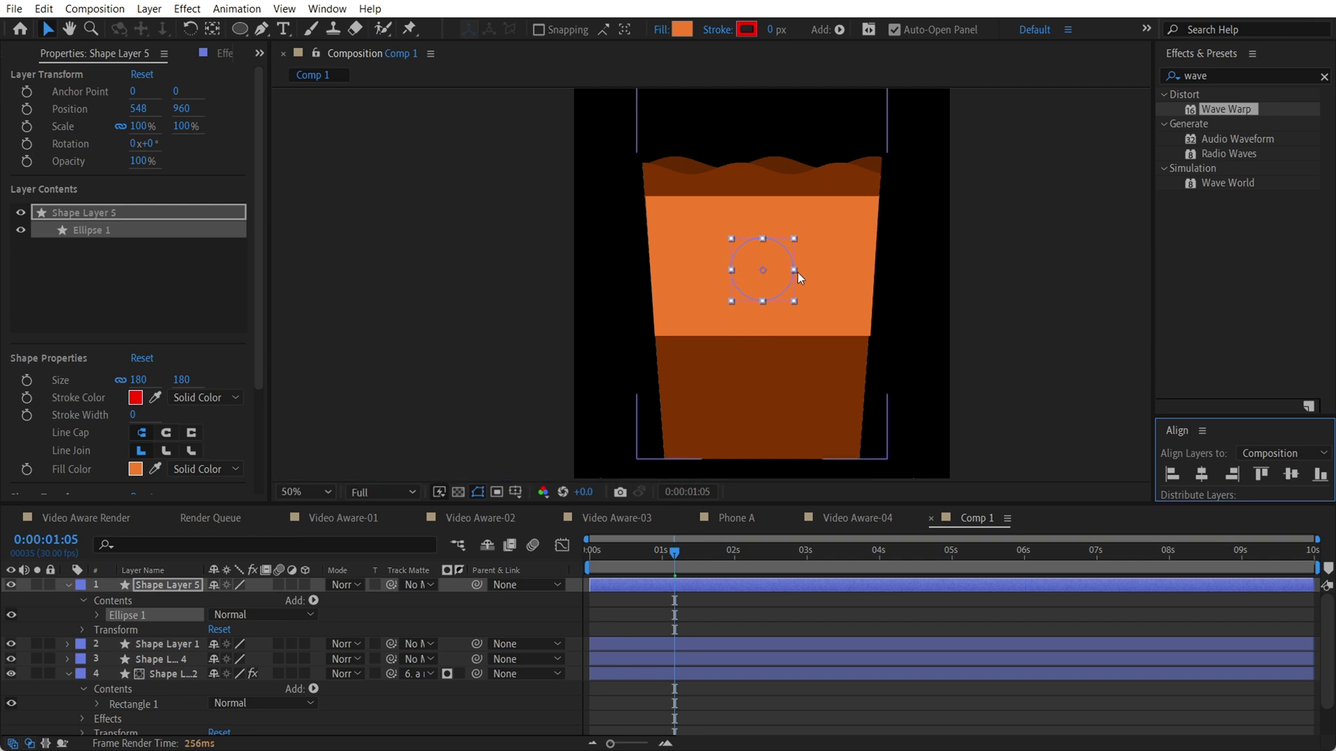
Step: Set the circle's fill to white and deselect it
left_click(682, 28)
left_click_drag(120, 425, 104, 376)
left_click(494, 387)
left_click(960, 266)
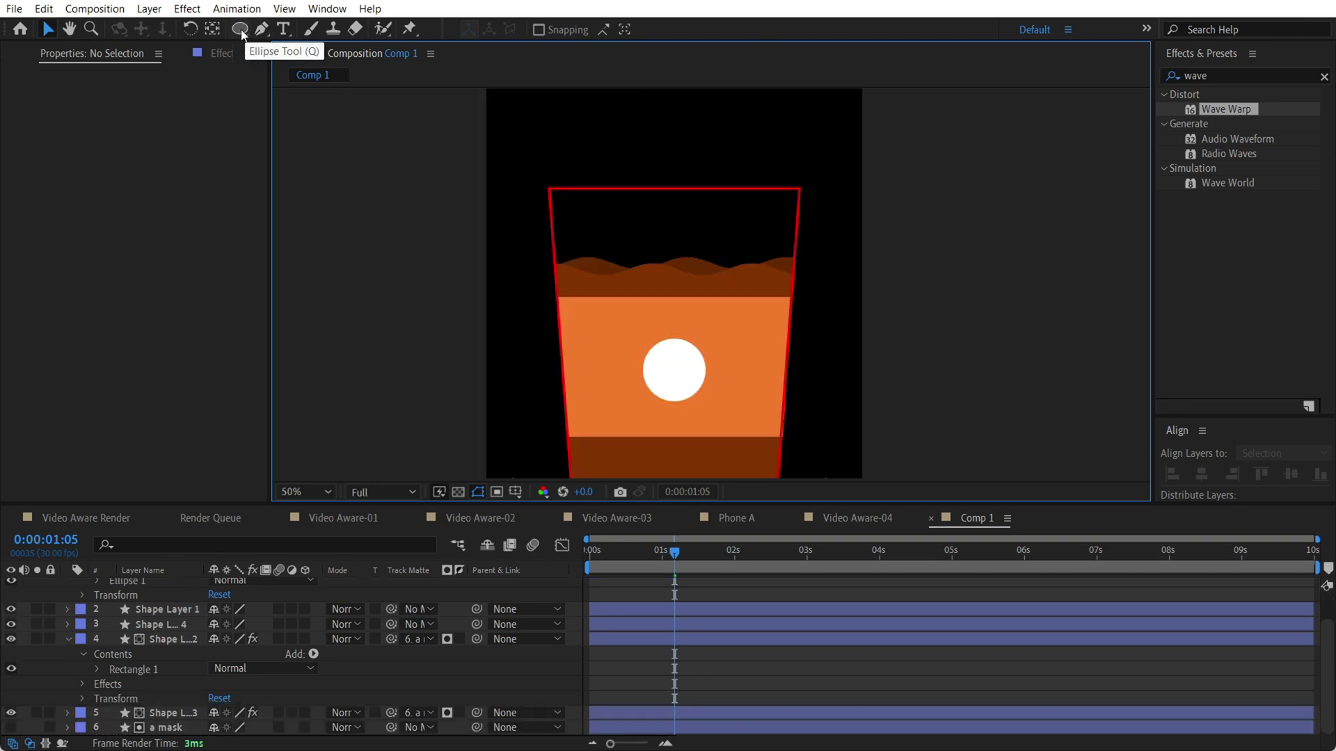
Step: Draw an 834 by 144 px rounded rectangle over the cup's rim as the lid and align it to the horizontal centre
left_click_drag(239, 29, 295, 104)
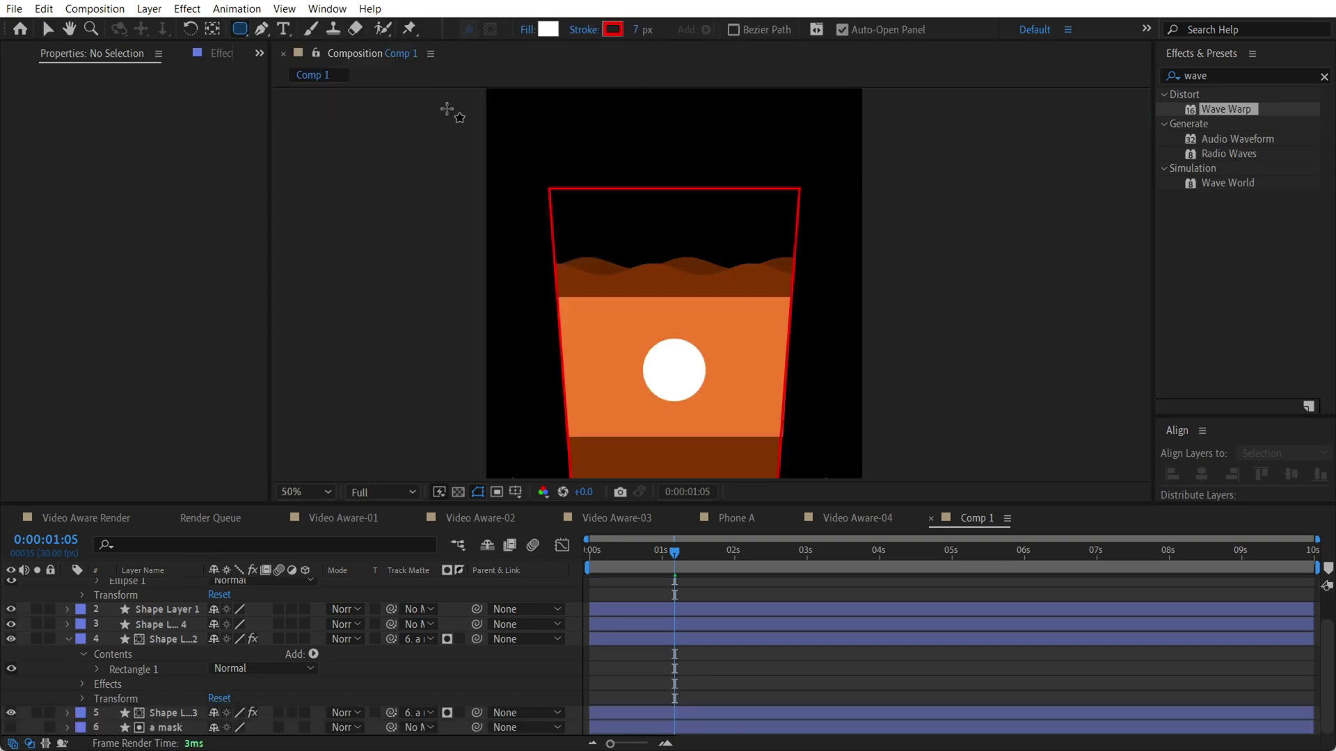
mouse_move(531, 162)
left_mouse_down()
mouse_move(689, 195)
mouse_move(819, 199)
mouse_move(820, 212)
left_mouse_up()
key("v")
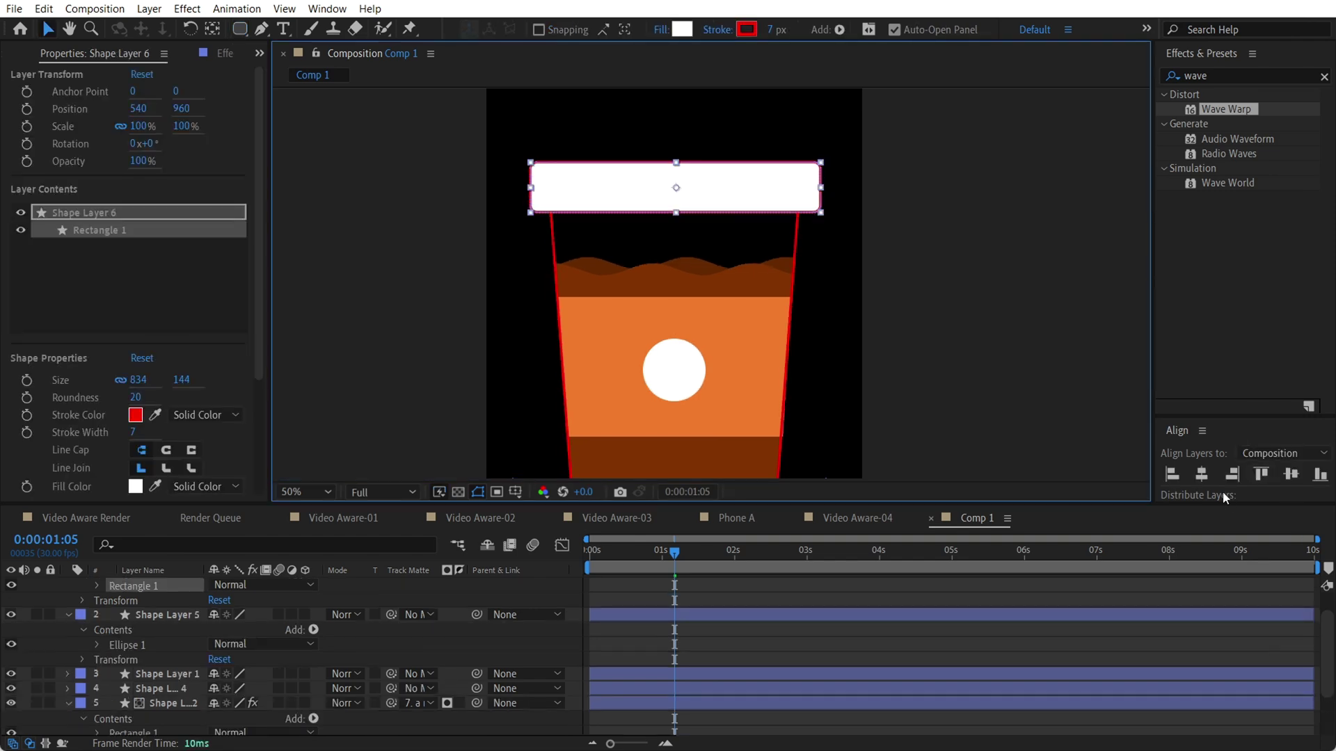
left_click(1201, 468)
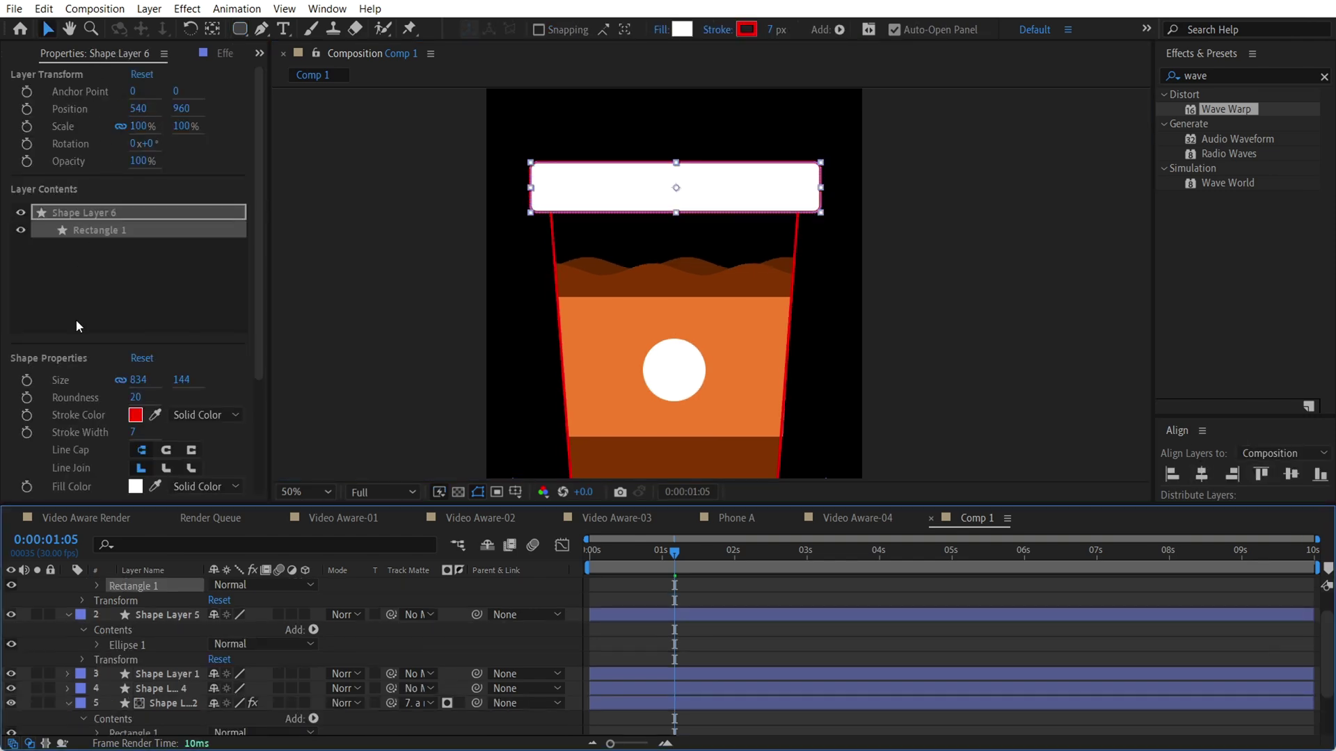
Step: Set the lid rectangle's Roundness to 48 and its fill to red FF0000
scroll(82, 334, "down", 1)
left_click_drag(136, 378, 169, 378)
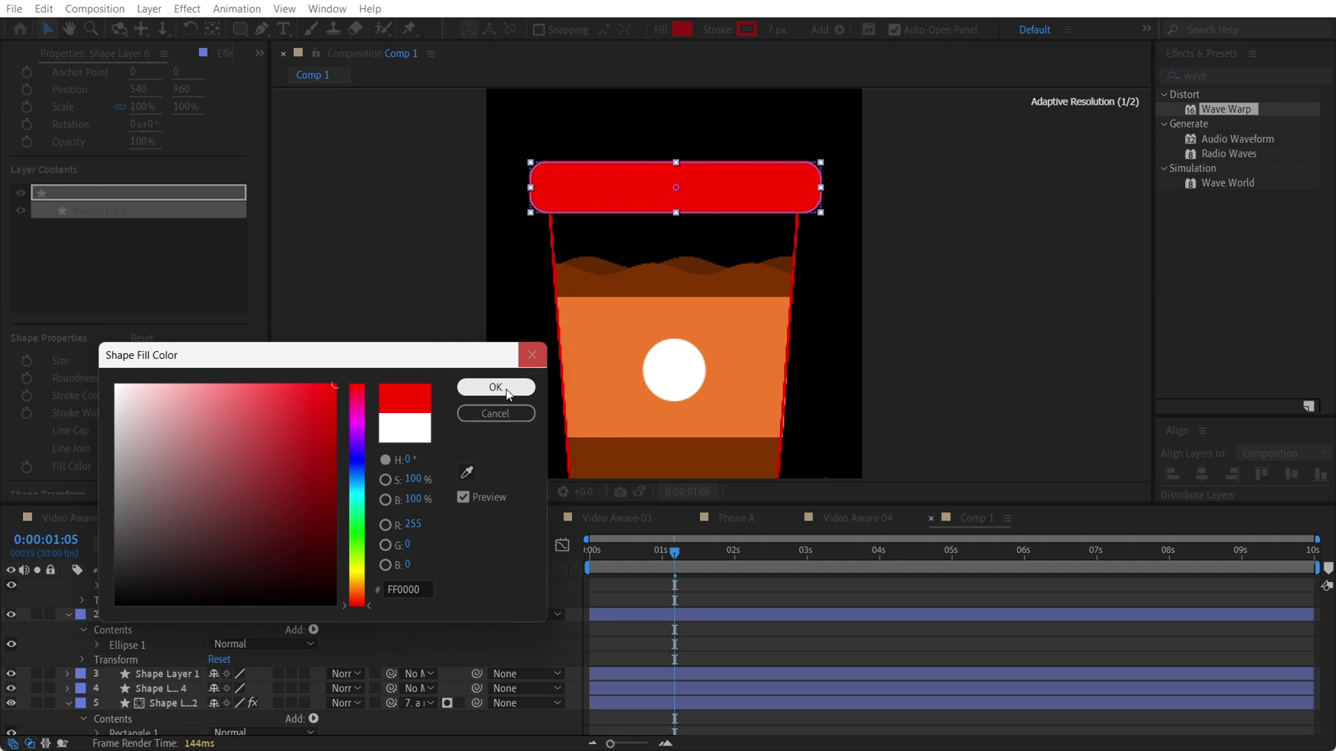
left_click(505, 391)
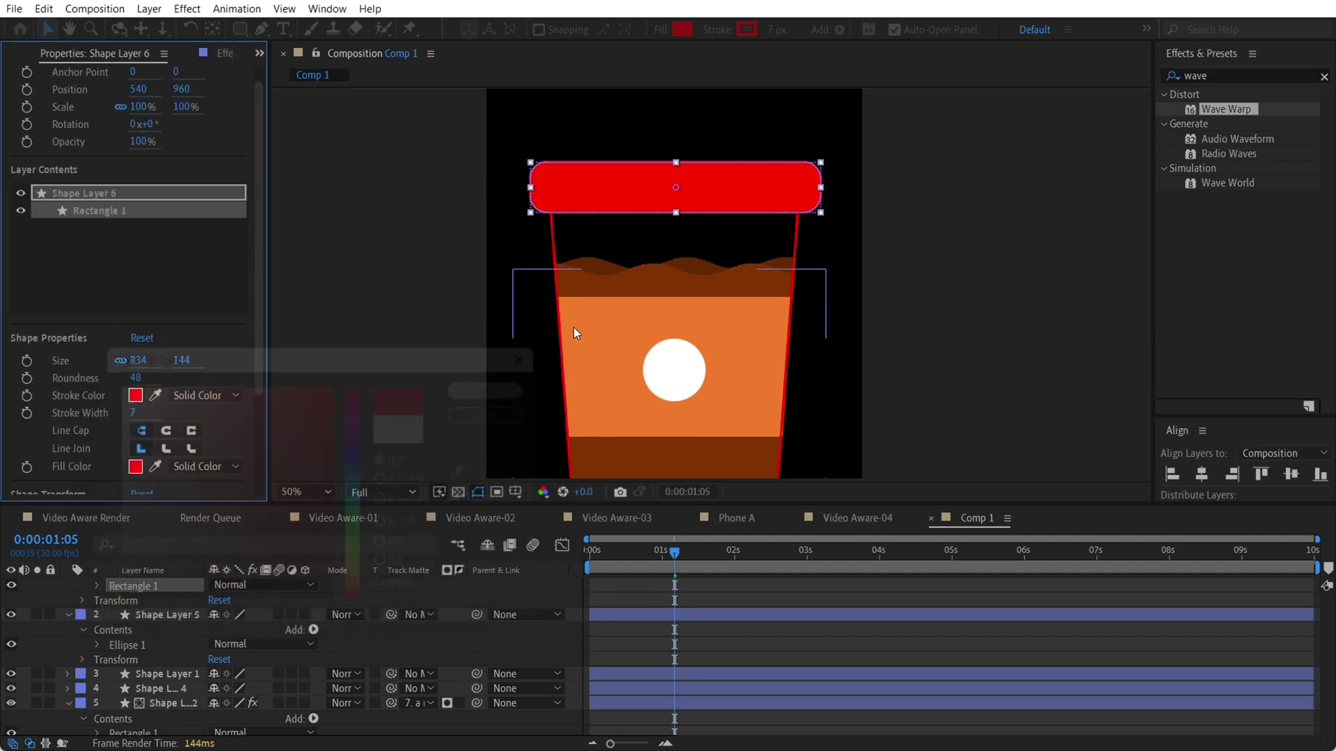
Step: Nudge the lid sideways to centre it over the cup and darken its fill to E90000
left_click(707, 182)
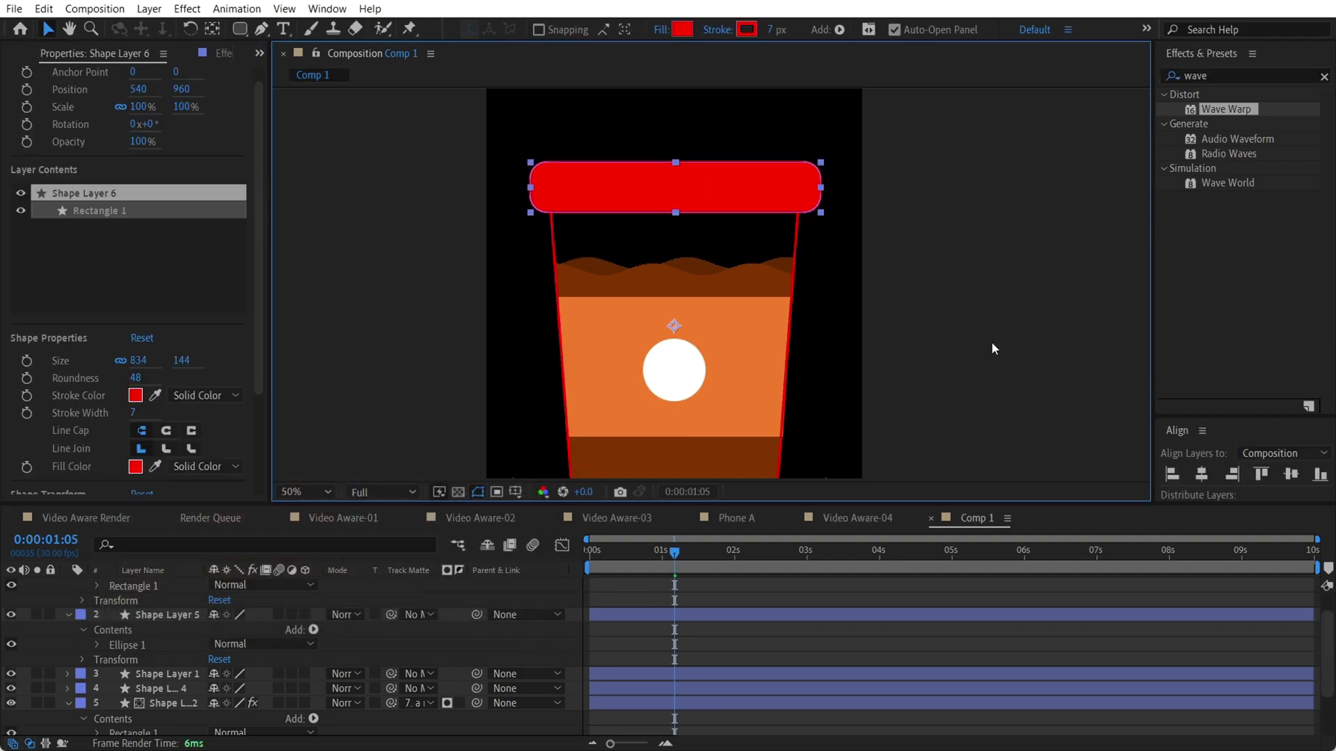
left_click(974, 243)
left_click_drag(781, 169, 779, 168)
left_click(680, 31)
left_click(334, 403)
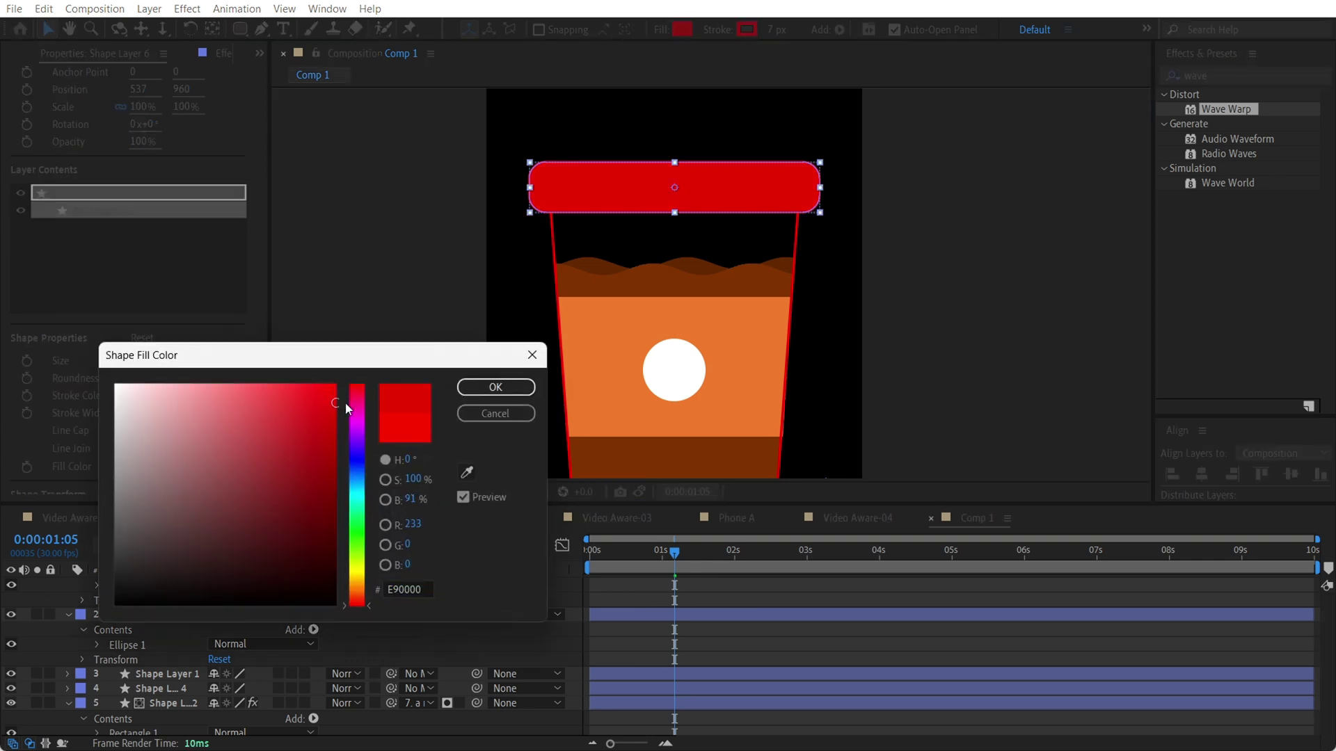
left_click(470, 394)
left_click(841, 244)
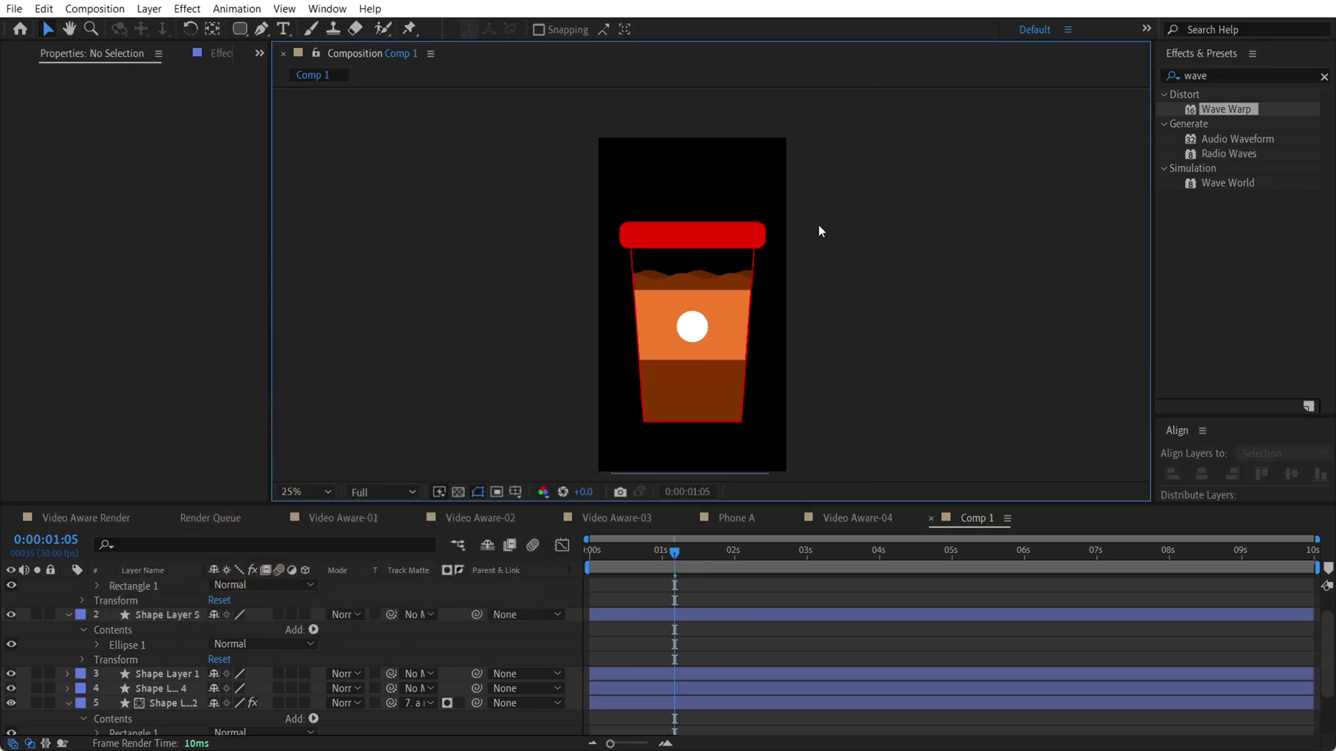
Step: Draw a closed trapezoid on top of the lid with the Pen tool, narrower at its upper edge, and deselect it
left_click(262, 29)
scroll(695, 165, "up", 2)
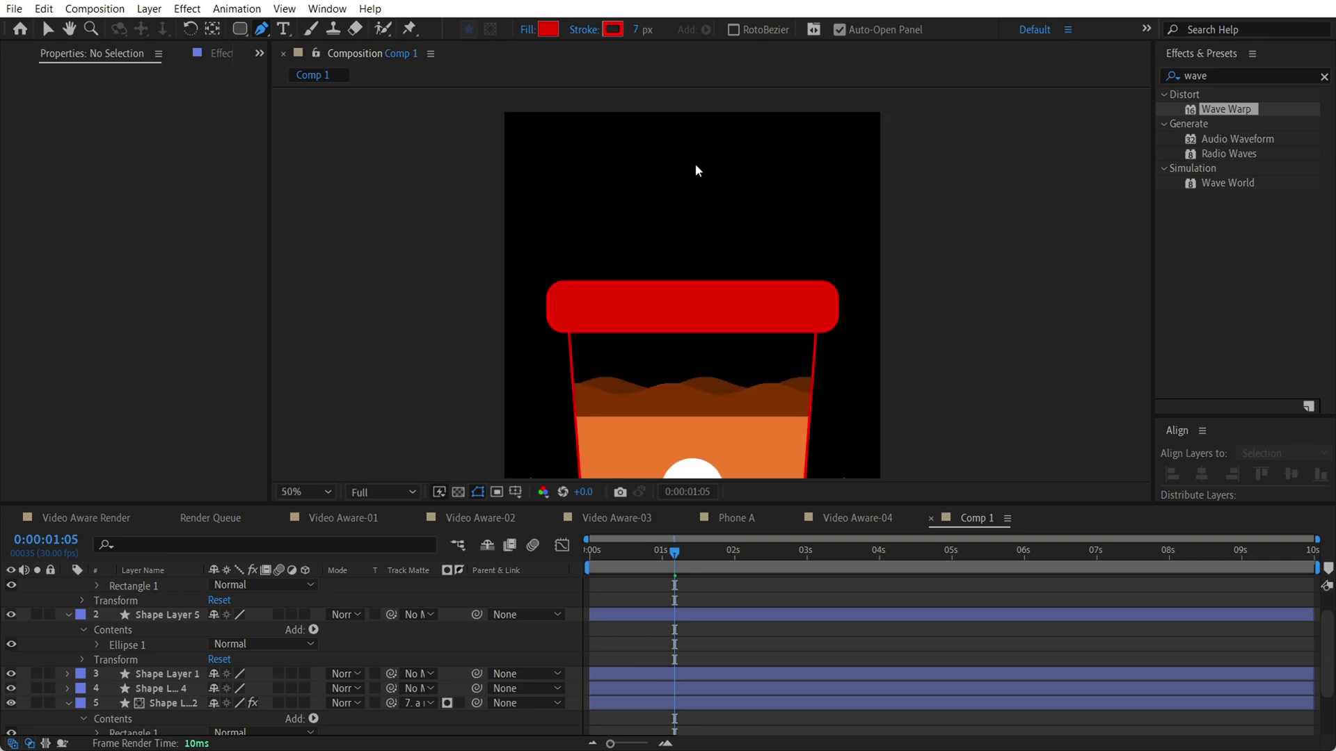
left_click(592, 282)
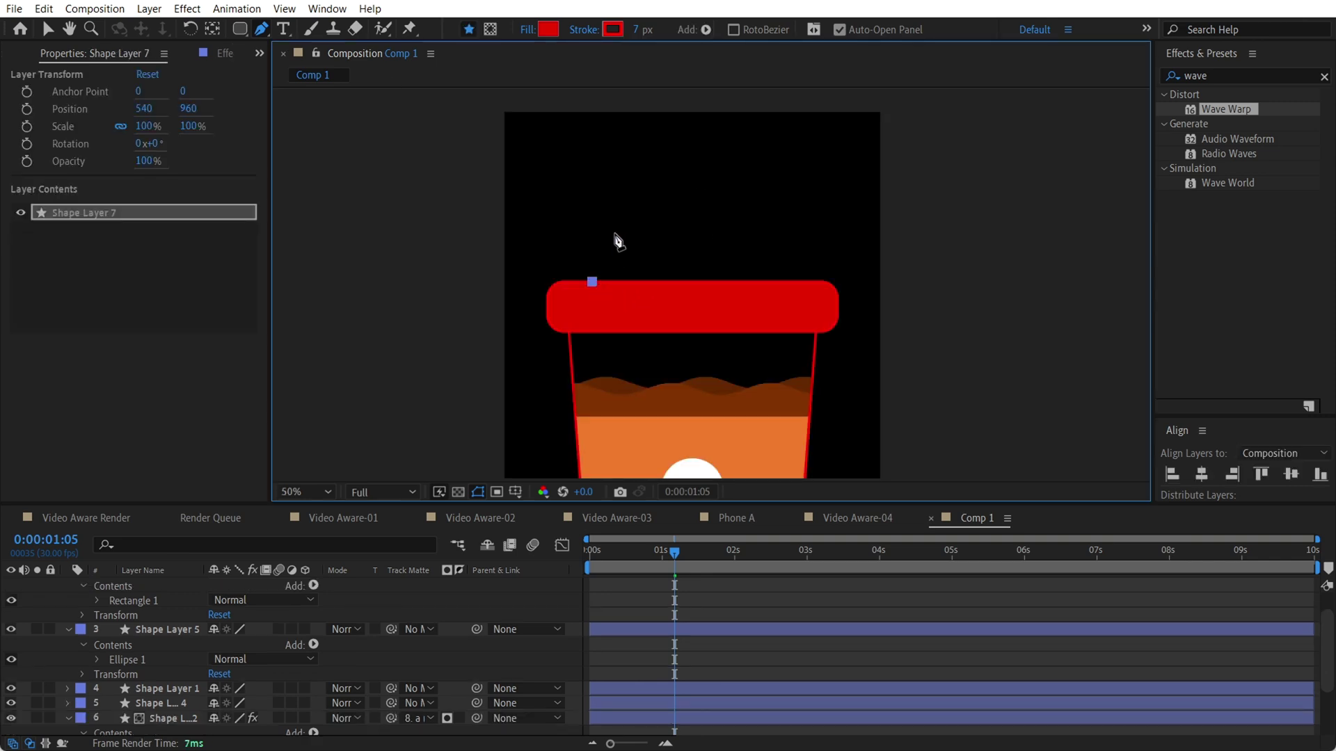
left_click(611, 234)
left_click(775, 234)
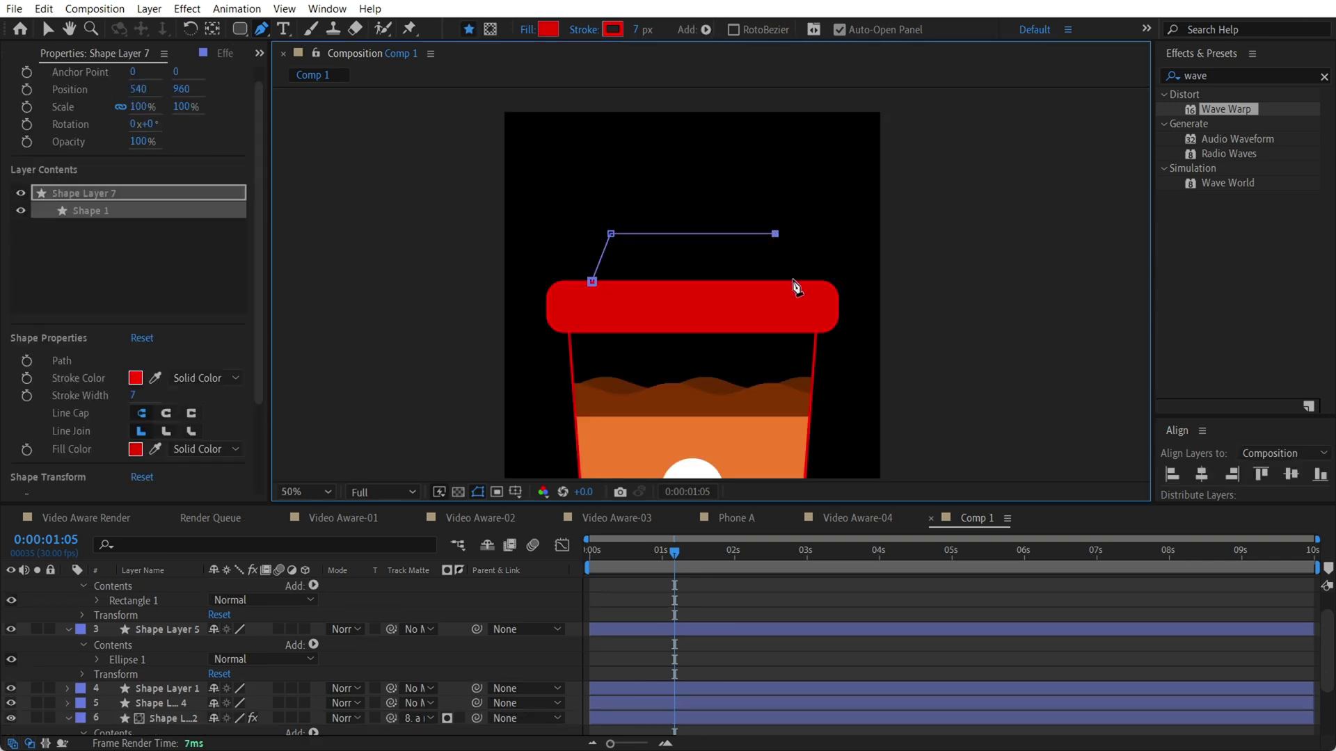
left_click(793, 284)
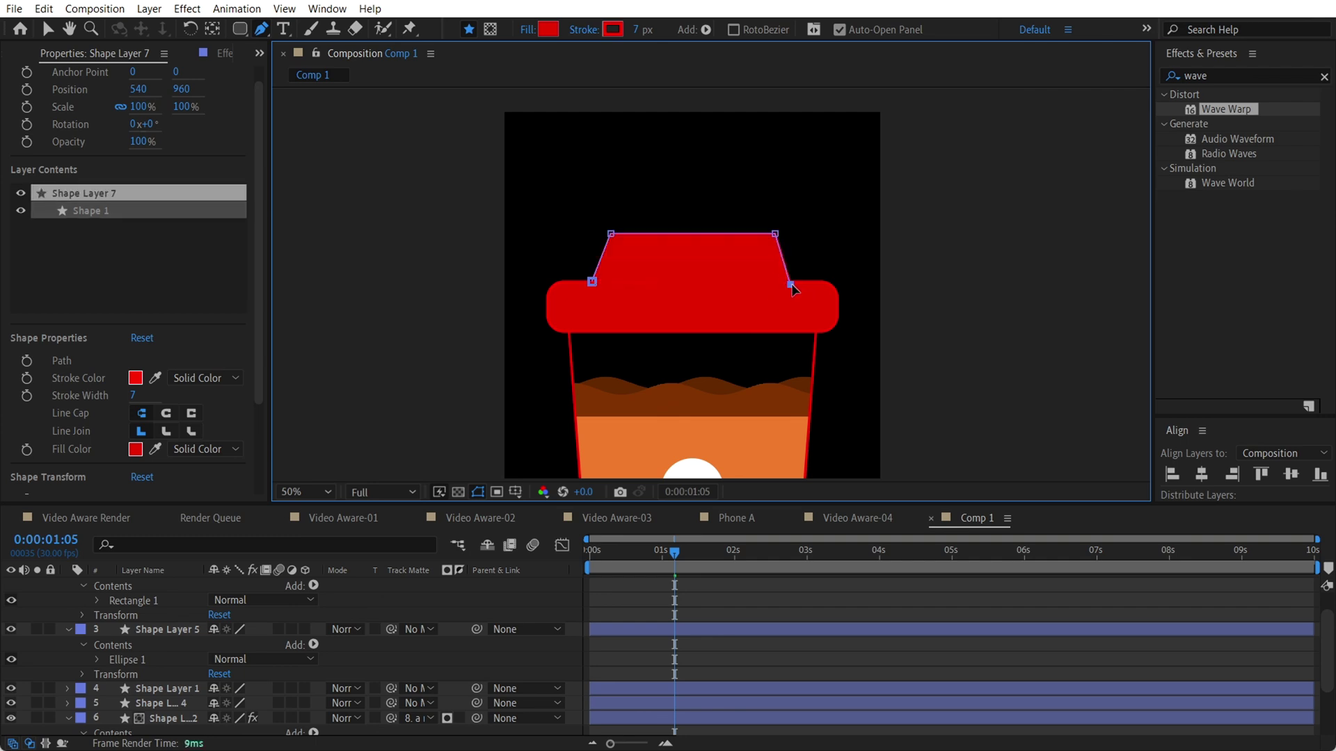
left_click(592, 282)
key("v")
left_click(996, 144)
Step: Change the fill of the trapezoid on top of the lid to orange and deselect it
left_click(754, 256)
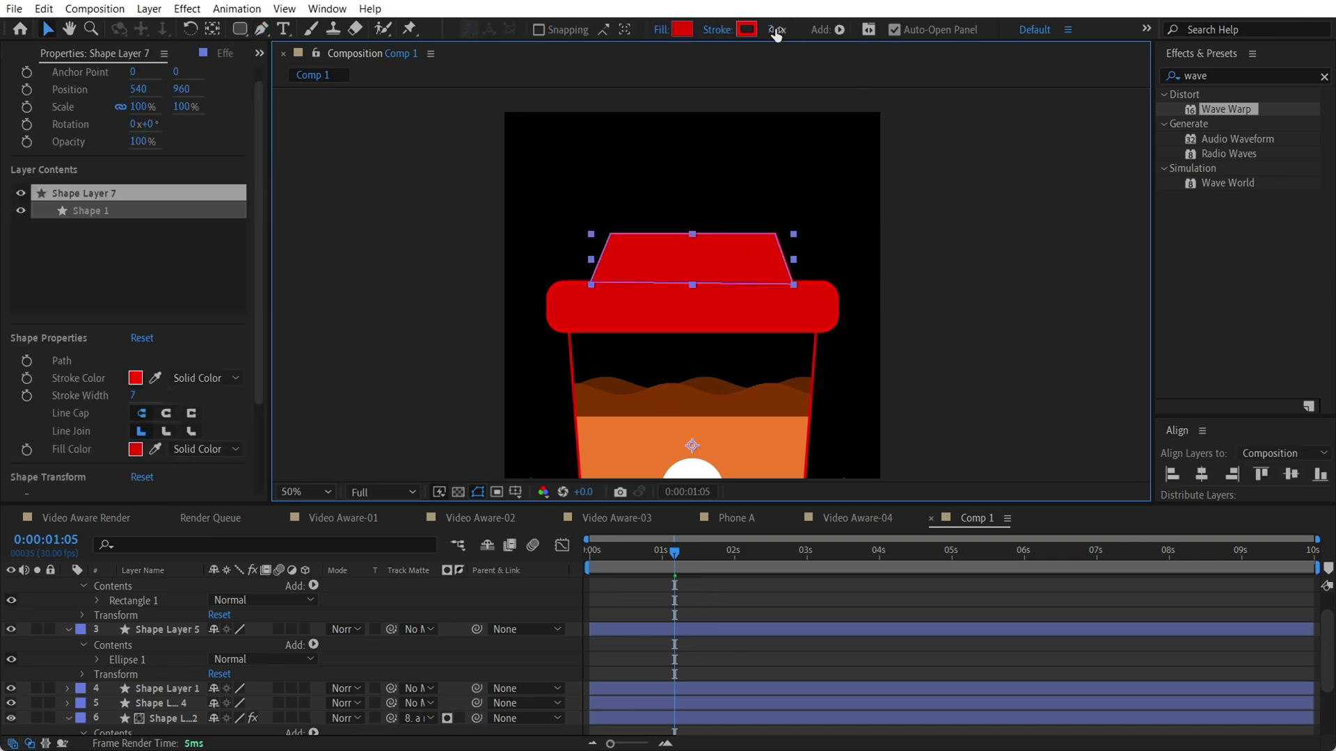
left_click(681, 29)
left_click_drag(358, 583, 358, 584)
left_click_drag(320, 426, 416, 344)
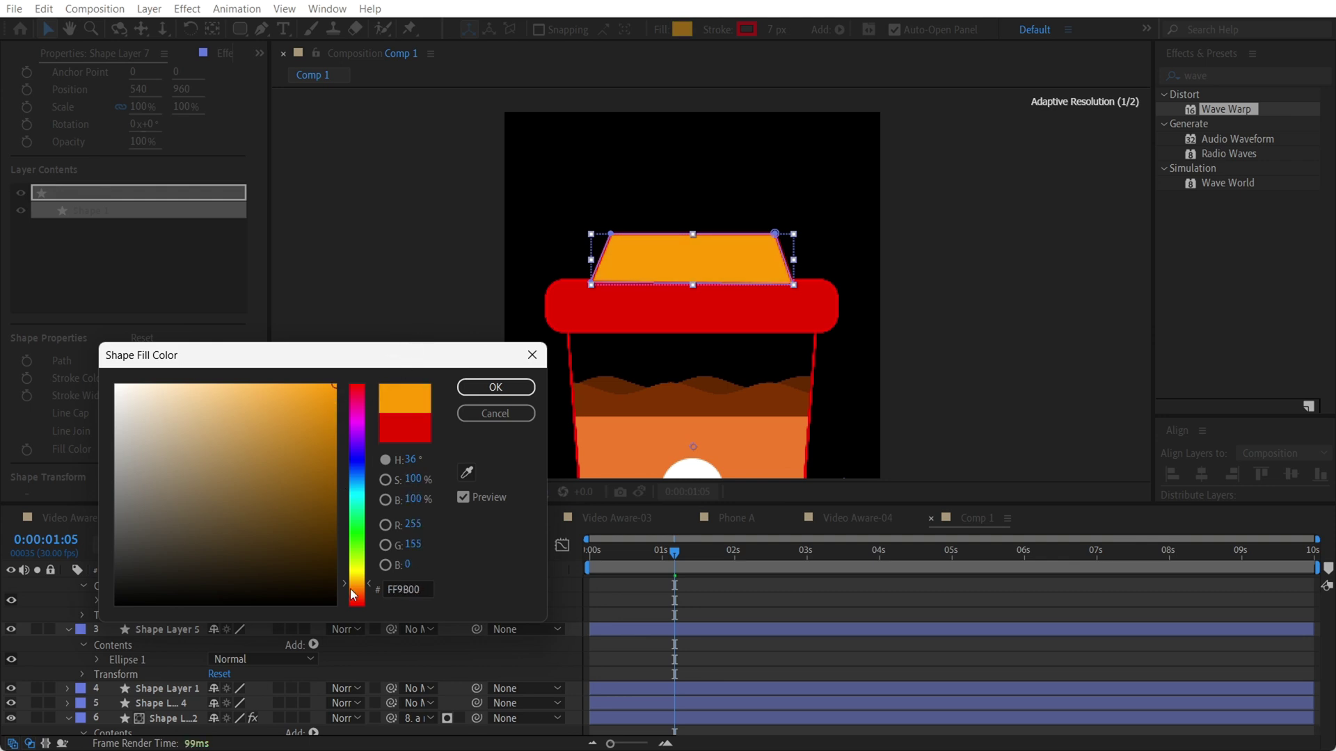
left_click_drag(351, 593, 356, 599)
left_click(495, 387)
left_click(875, 302)
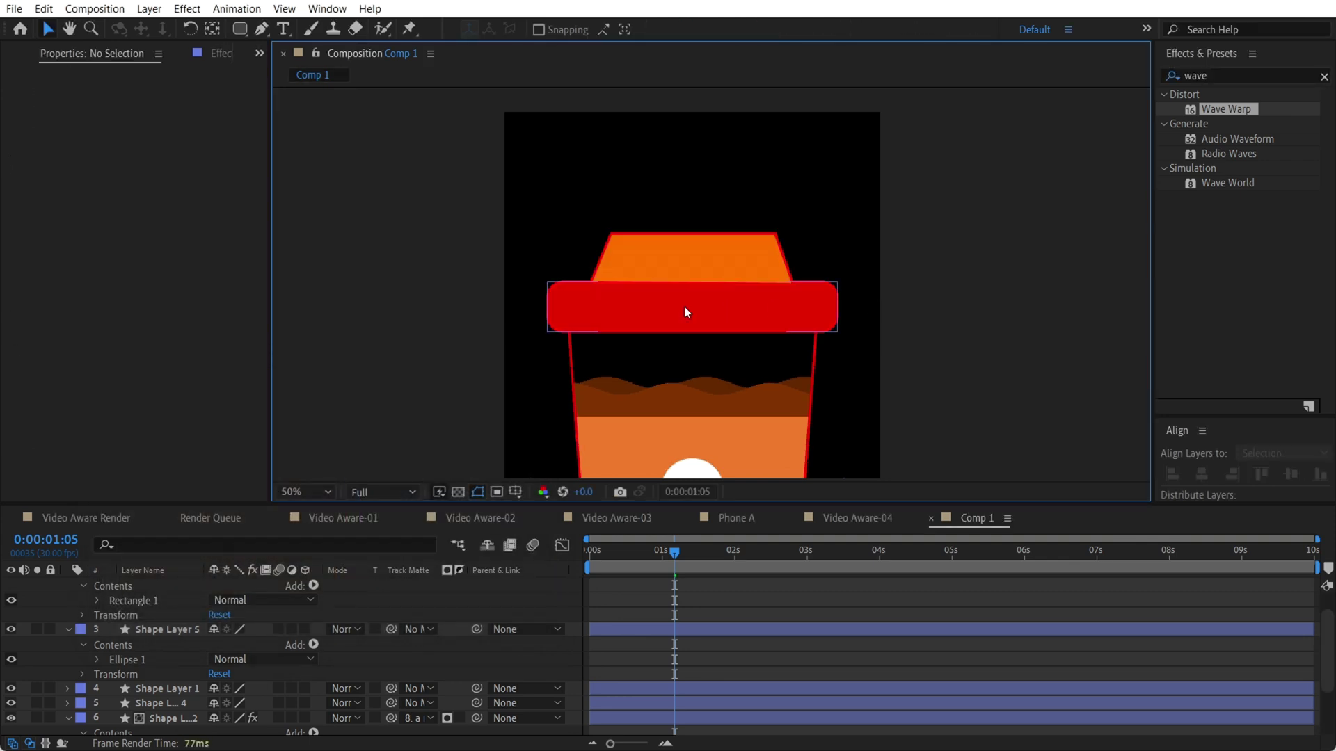
Step: Remove the red outline from the orange trapezoid on top of the lid and deselect it
left_click(693, 261)
left_click_drag(770, 30, 763, 90)
left_click(765, 105)
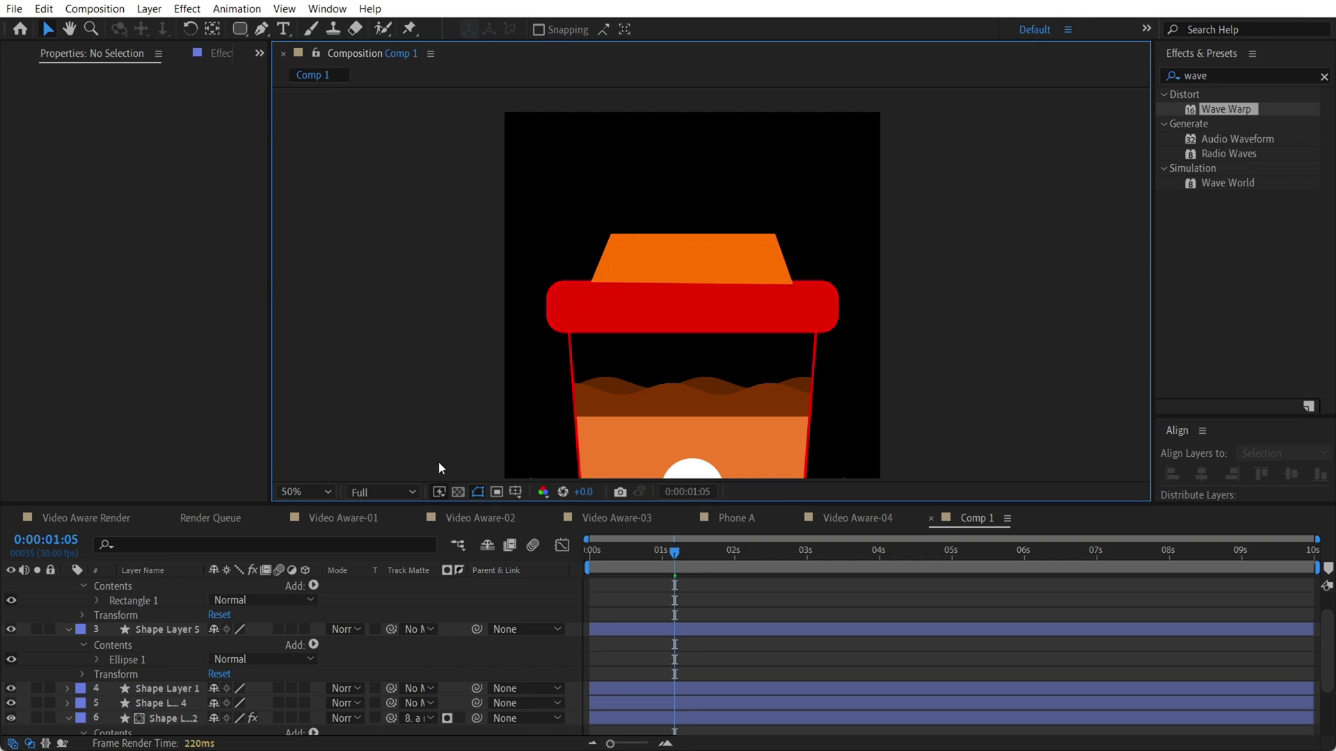
Step: Move the orange trapezoid's layer, Shape Layer 7, below the lid layer, Shape Layer 6, in the layer stack
scroll(182, 591, "up", 2)
left_click_drag(174, 584, 177, 625)
left_click(862, 457)
left_click(777, 303)
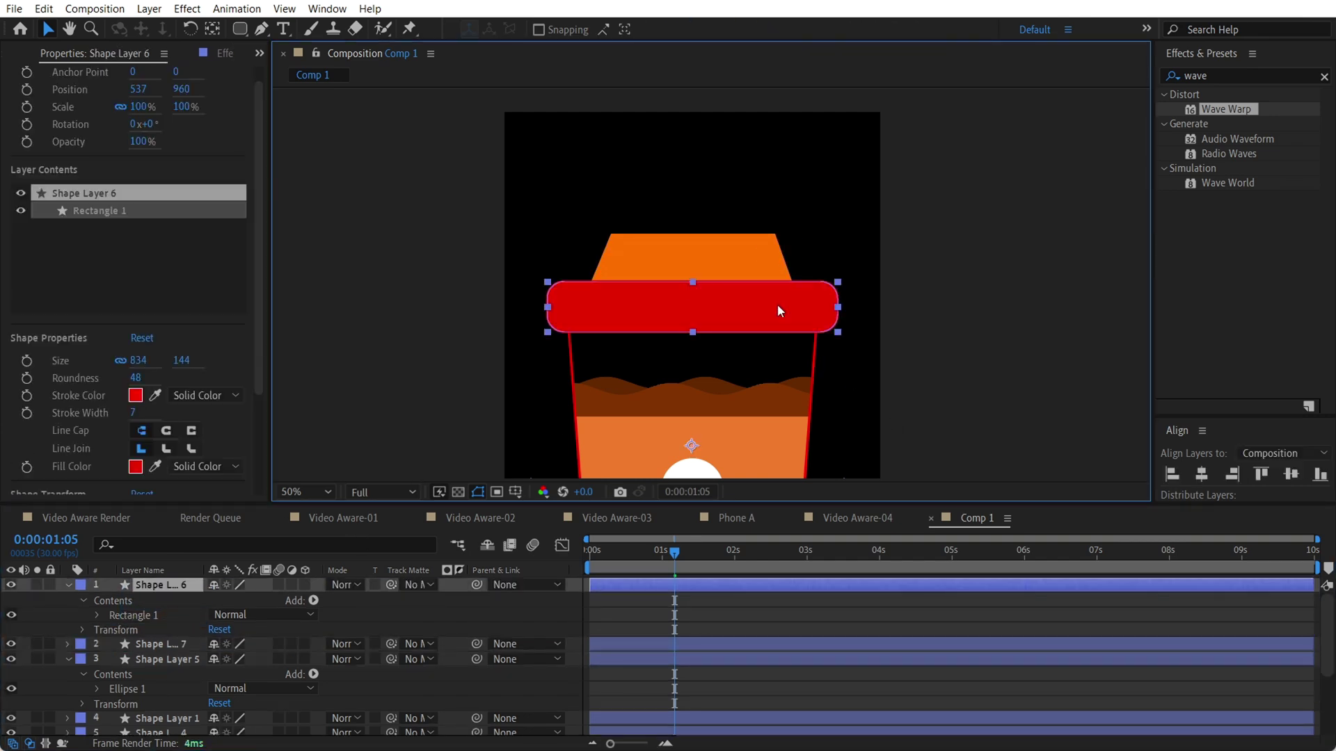
left_click(997, 320)
Step: Preview the whole cup's animation from the beginning of Comp 1
scroll(1002, 348, "down", 1)
left_click_drag(1008, 409, 938, 264)
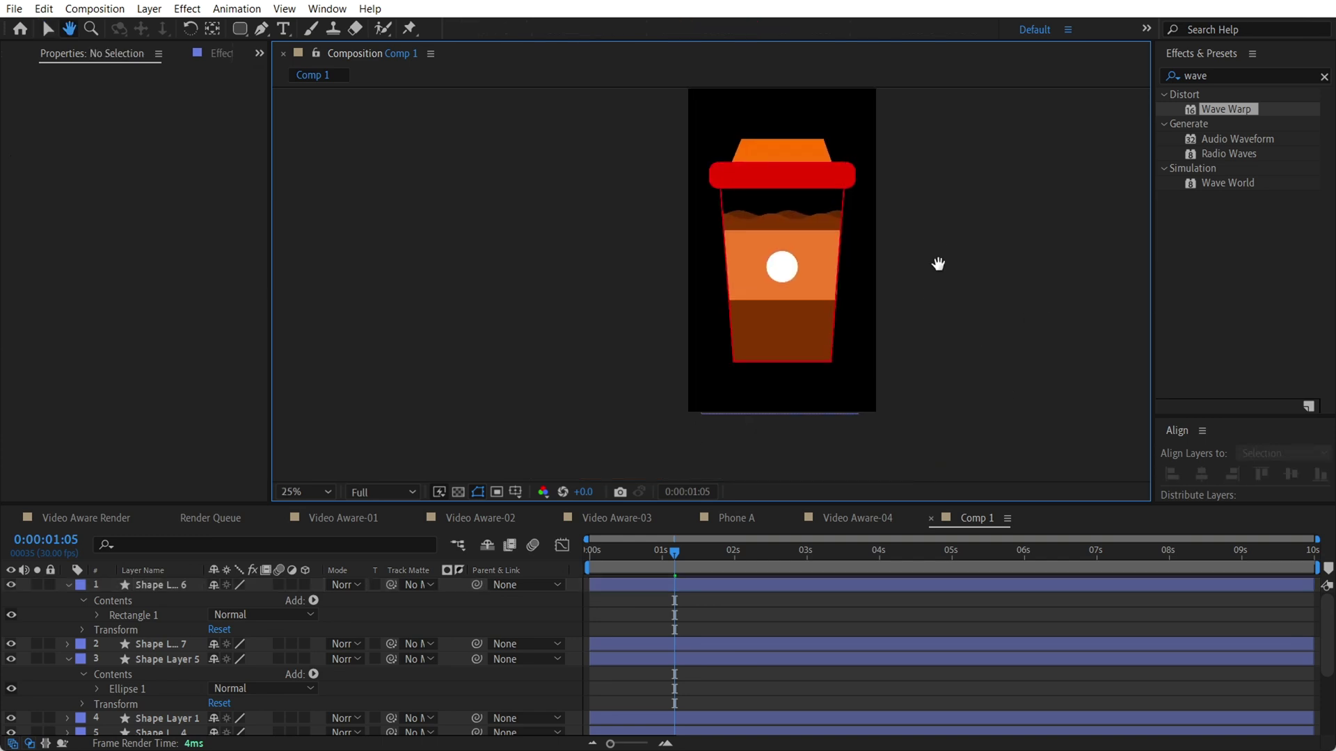
key("v")
left_click_drag(674, 552, 518, 531)
key("space")
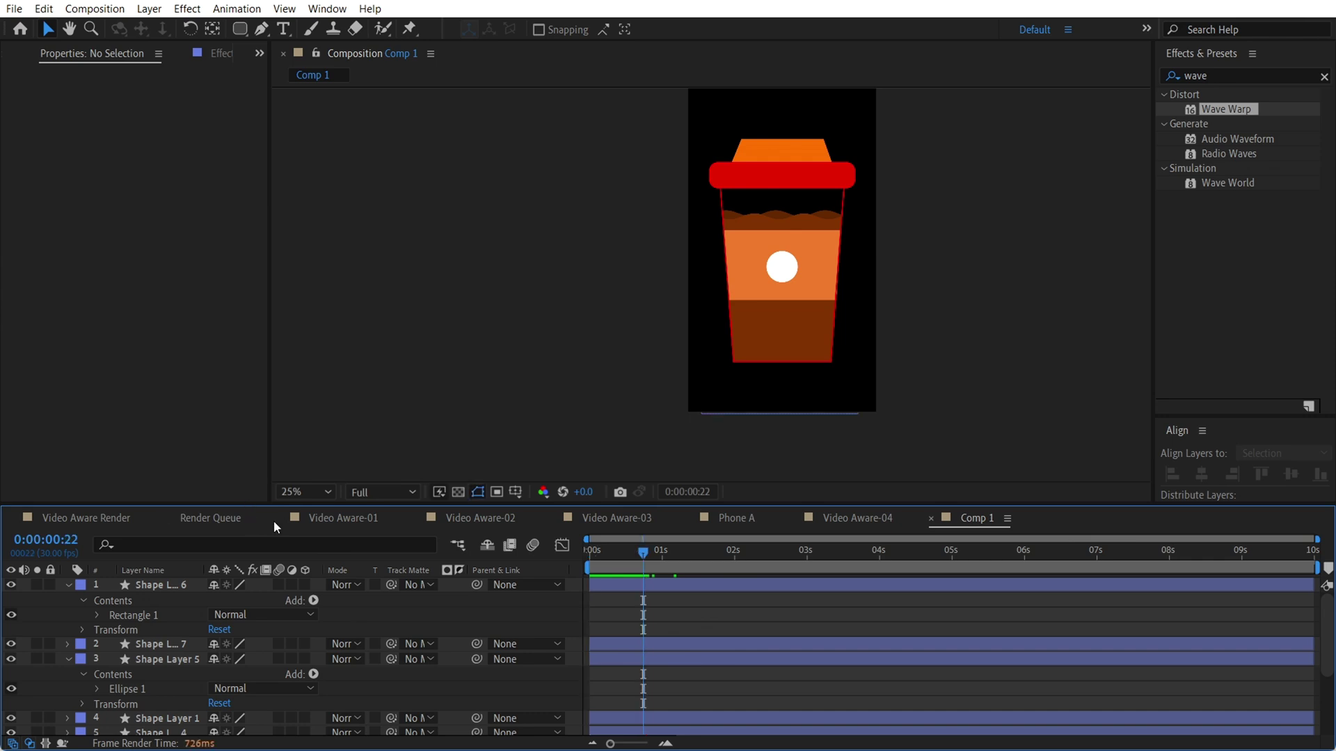
Step: Examine the straw, shine strips and coffee gradient of the reference cup in the Video Aware-01 composition, and return to Comp 1
left_click(337, 519)
scroll(637, 331, "down", 2)
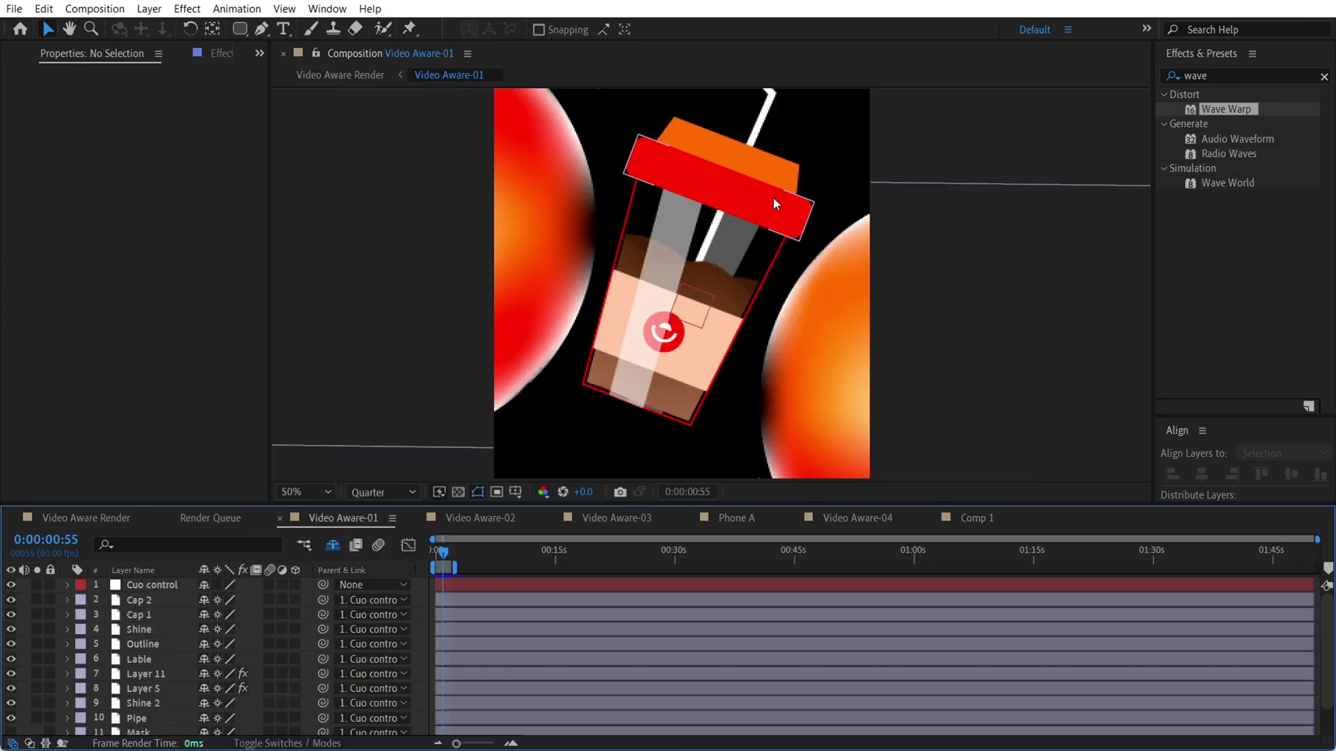
left_click_drag(773, 197, 737, 312)
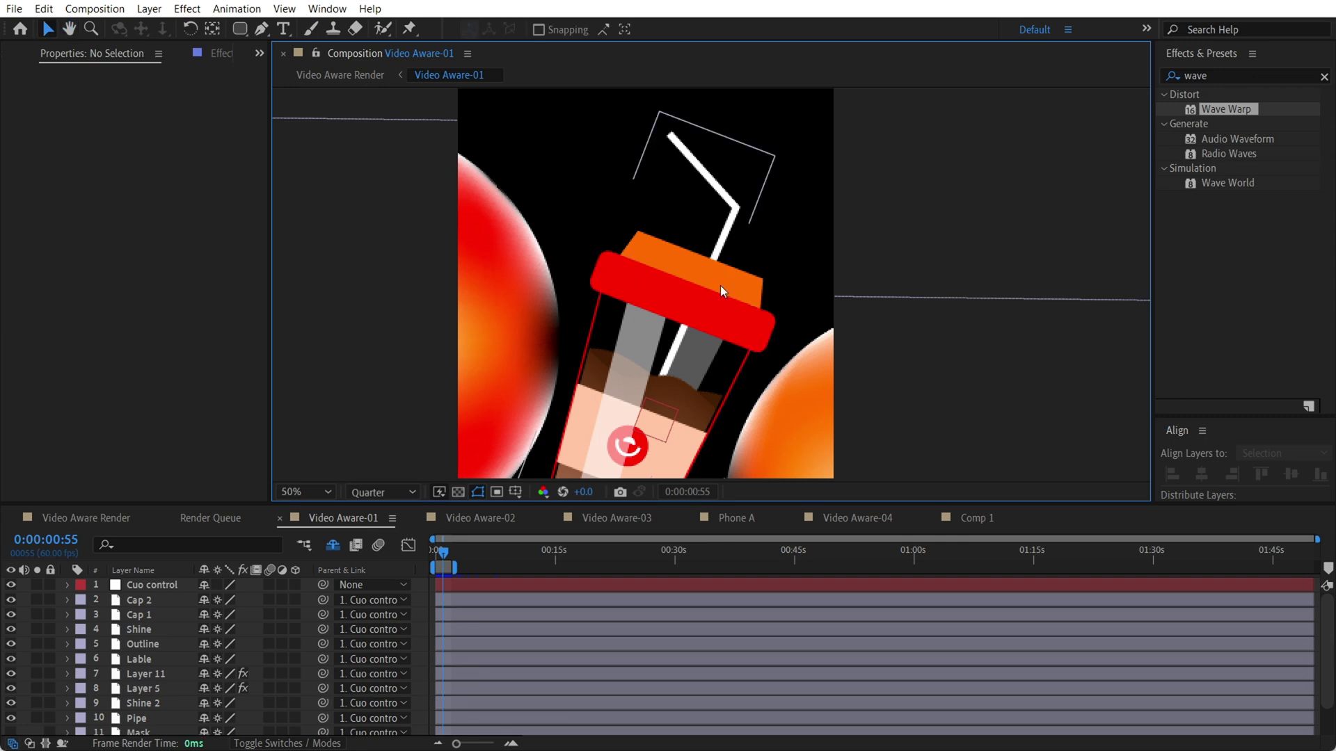
left_click(731, 212)
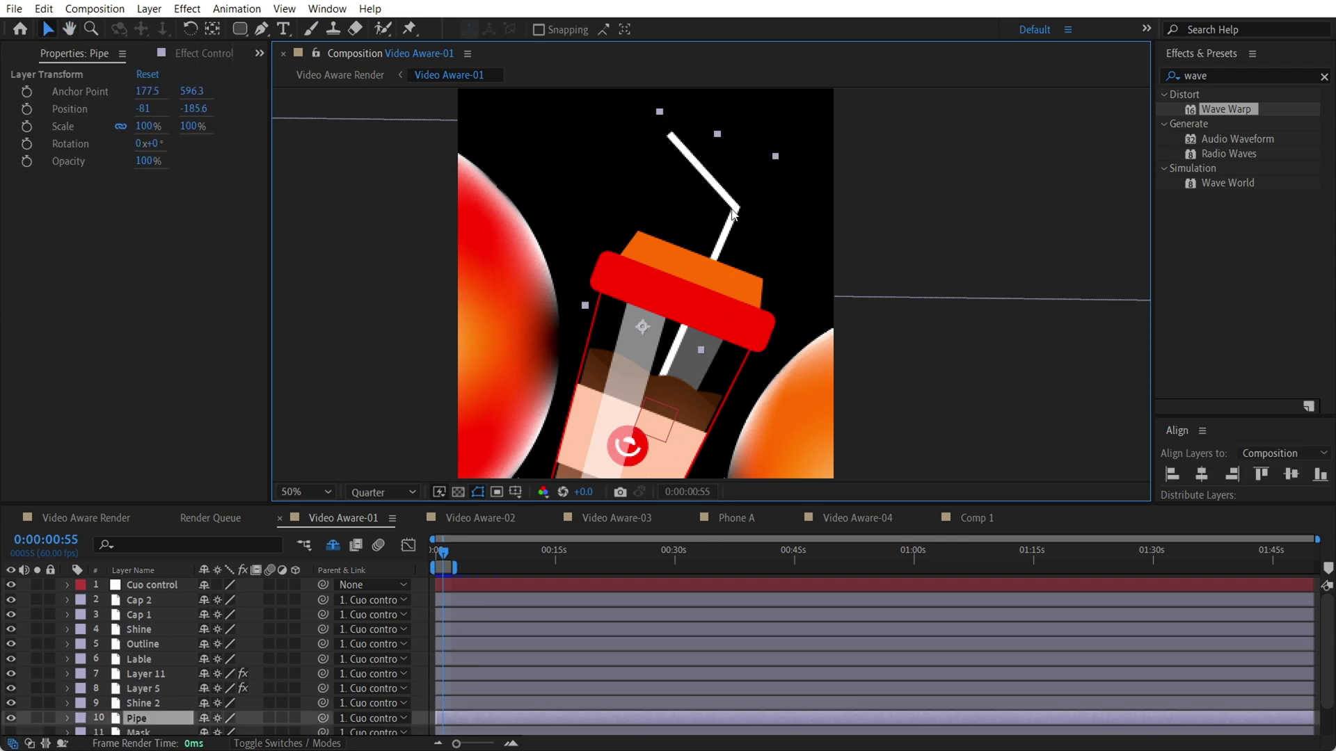
left_click(992, 521)
key("v")
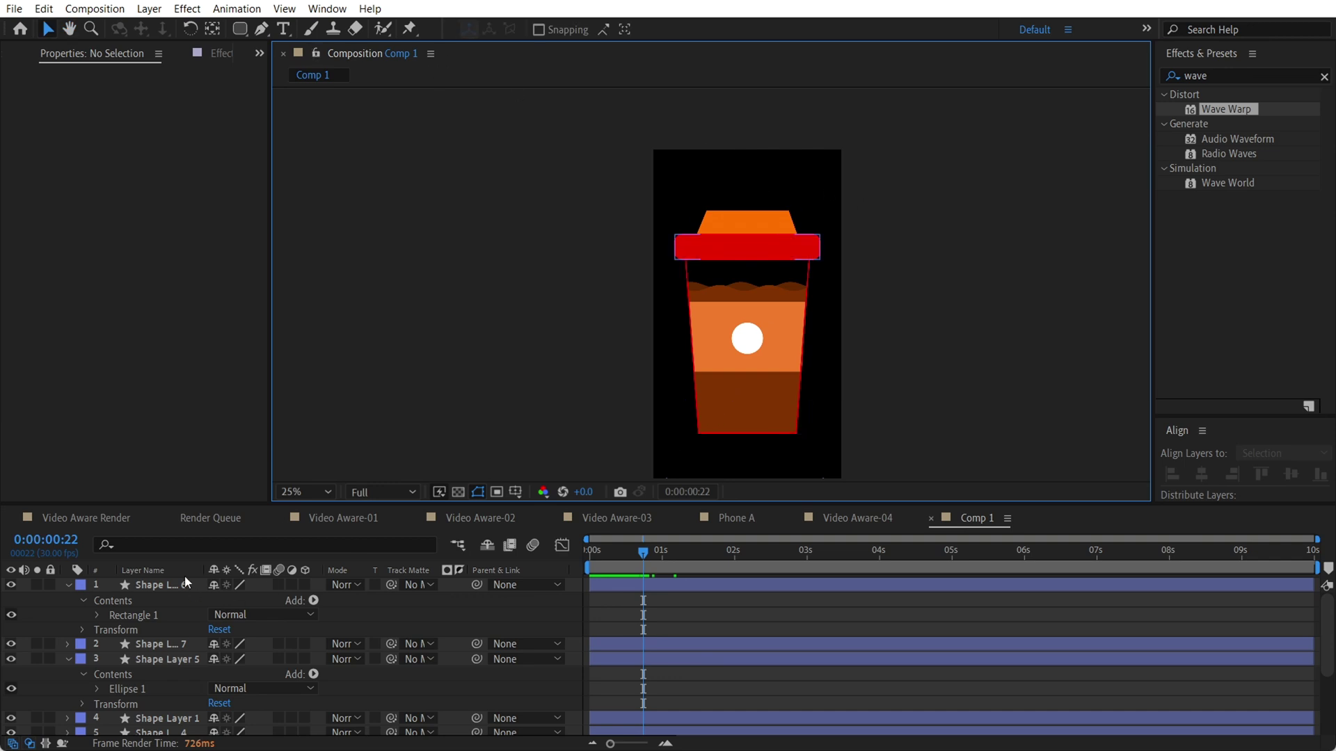
left_click(367, 518)
left_click_drag(677, 340, 691, 239)
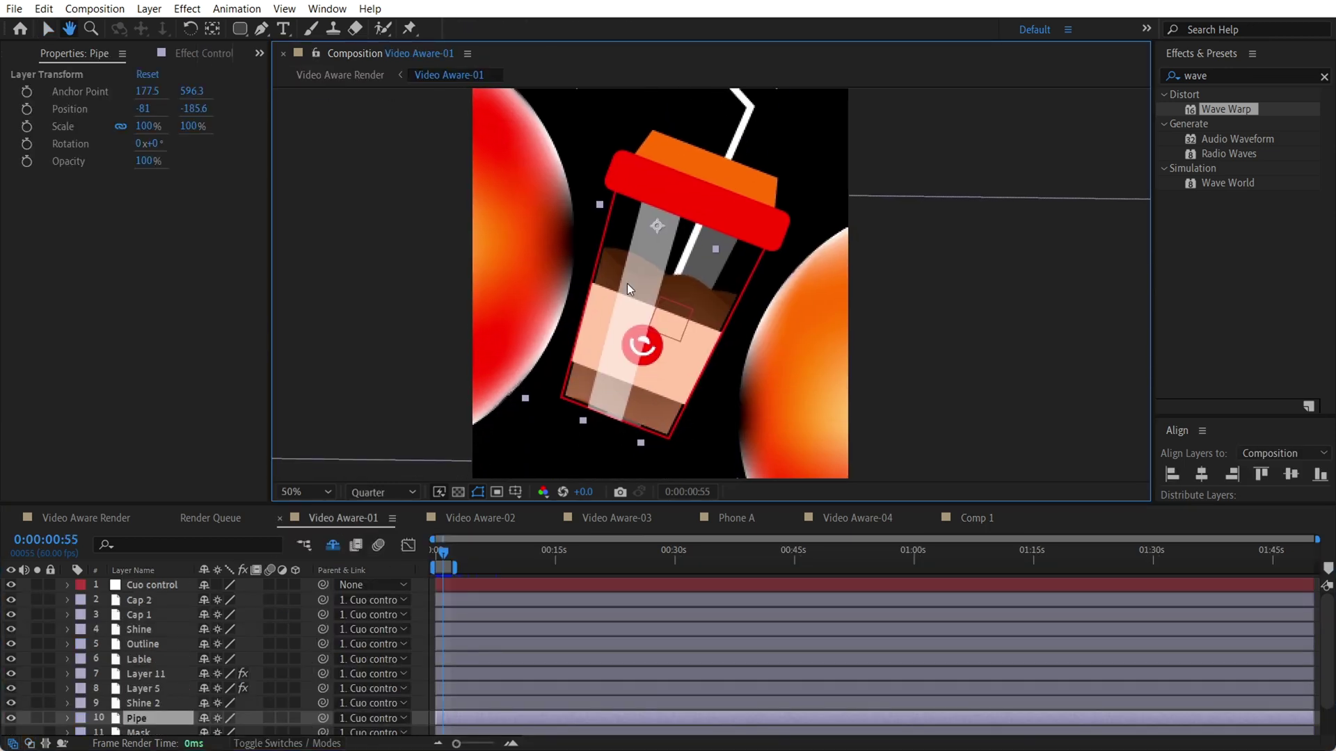
scroll(617, 335, "up", 1)
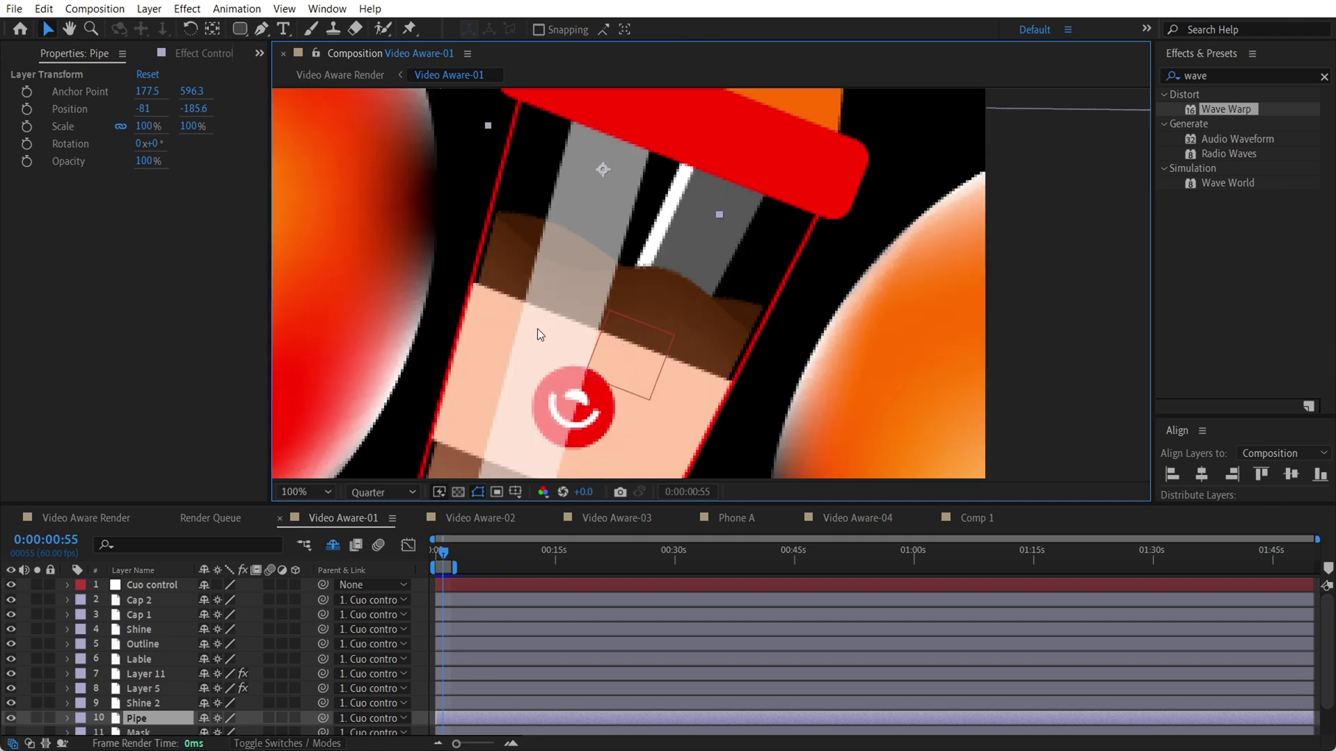
scroll(580, 327, "down", 3)
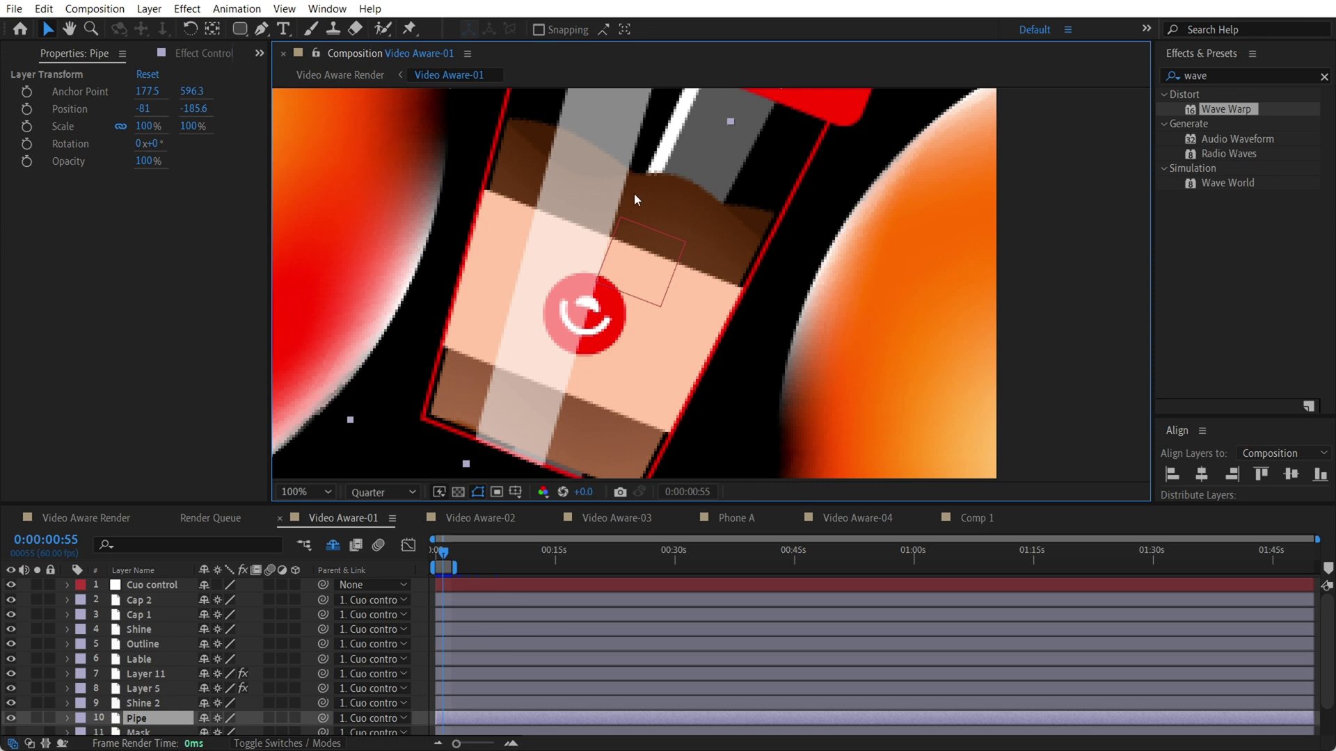
left_click(975, 519)
Step: Try a linear gradient fill on the back coffee layer, Shape Layer 3, and undo it
left_click(736, 410)
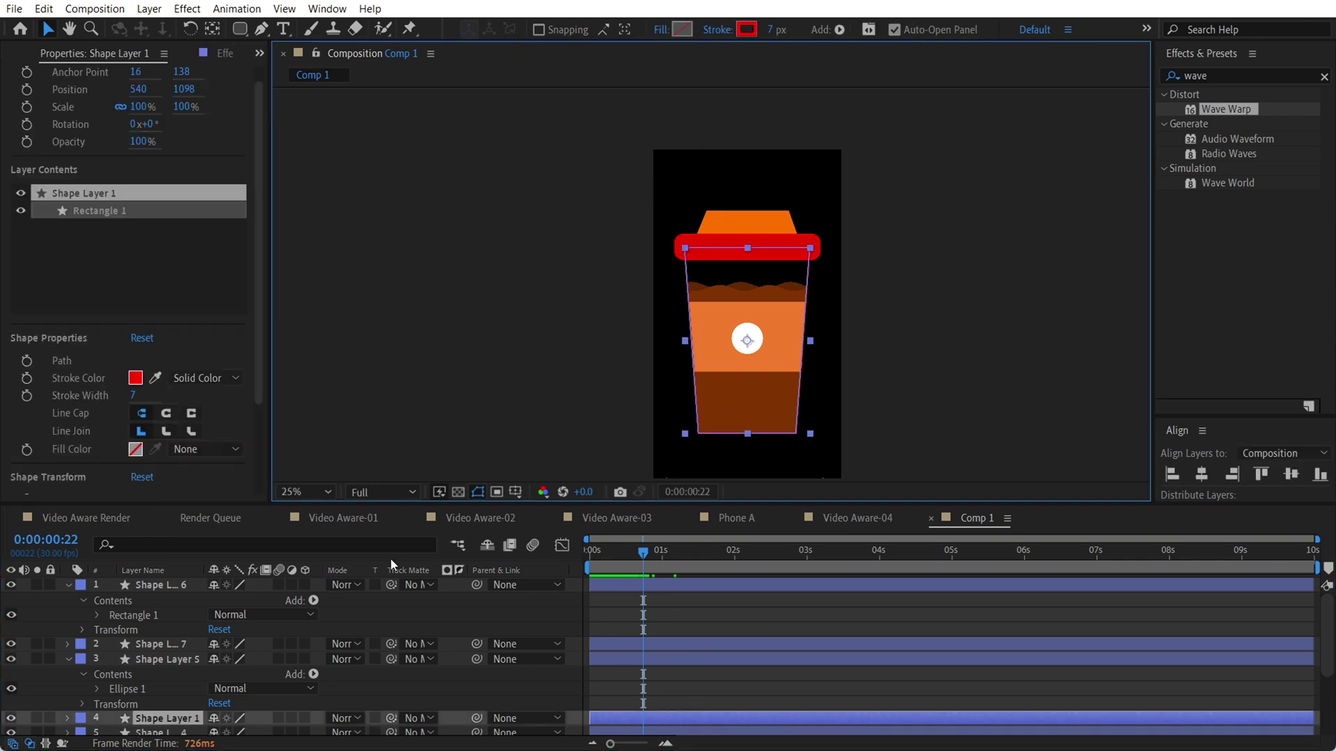
scroll(190, 679, "down", 5)
left_click(168, 712)
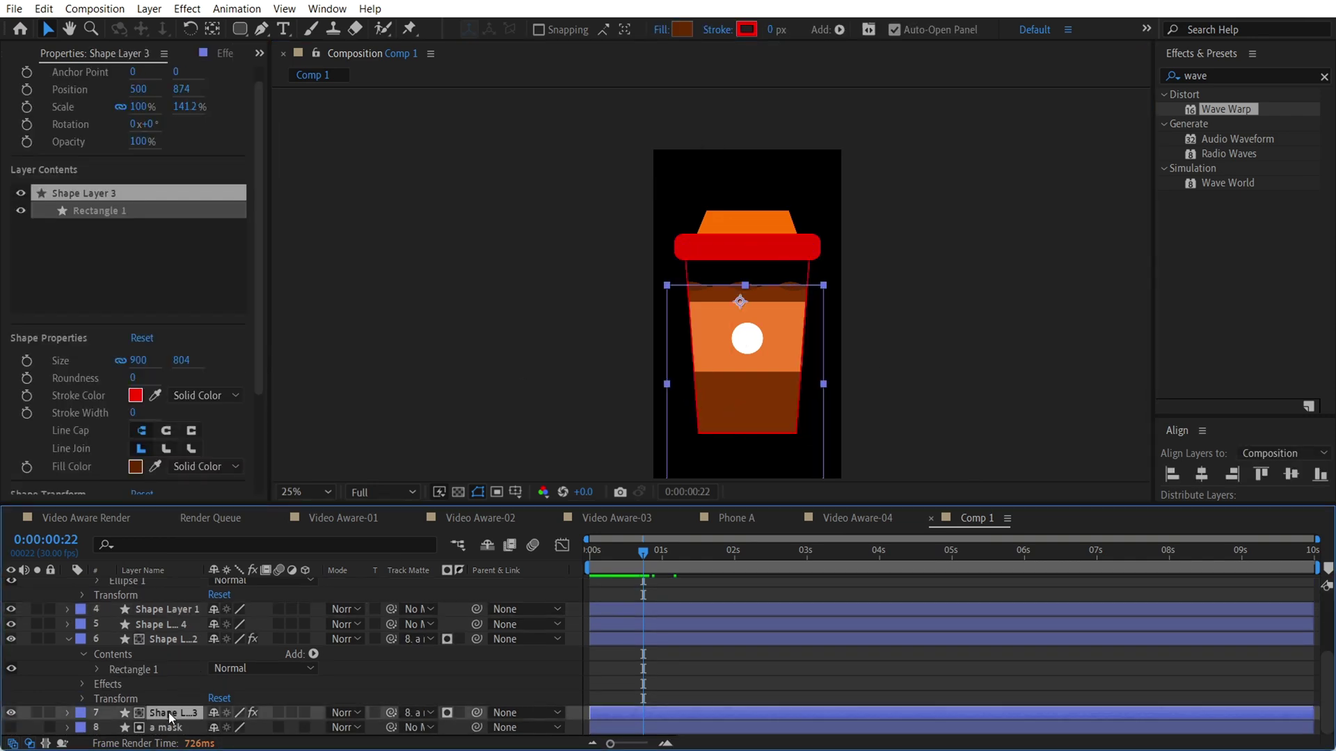
scroll(742, 468, "up", 2)
left_click(664, 29)
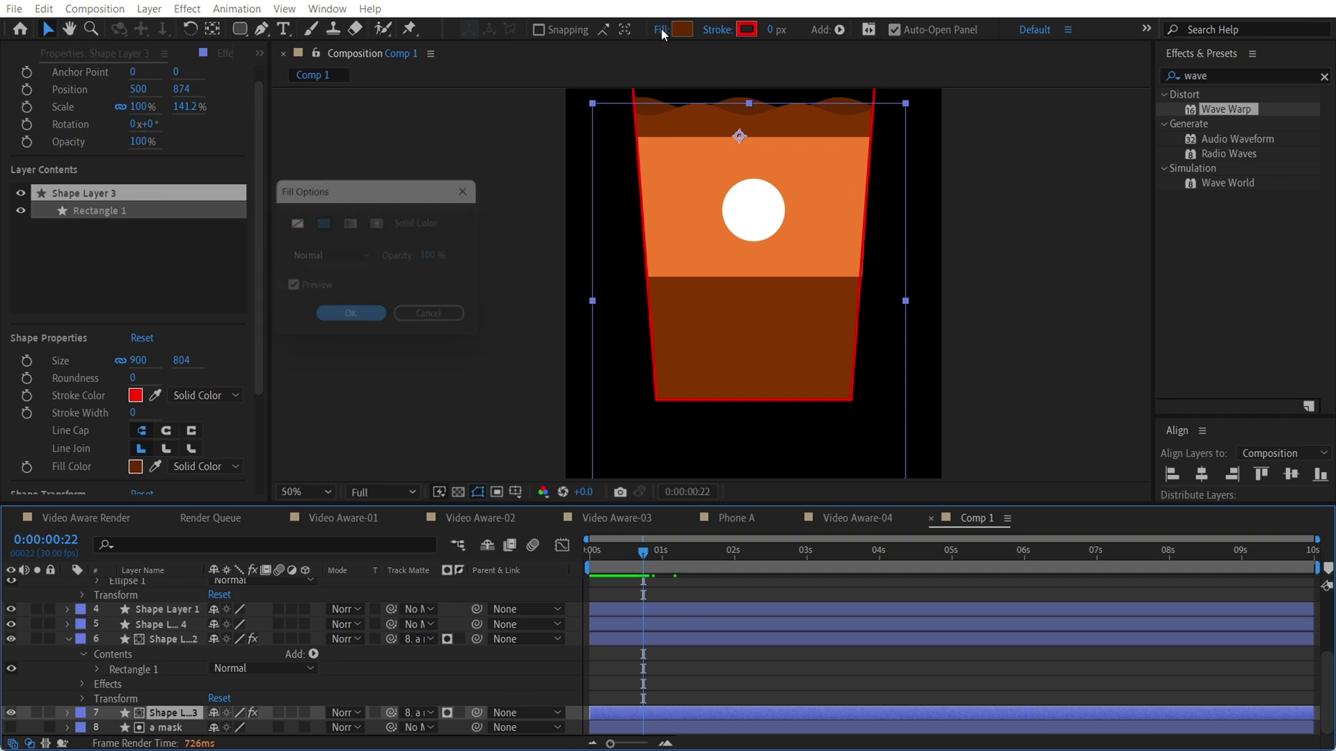
left_click(352, 223)
left_click(355, 318)
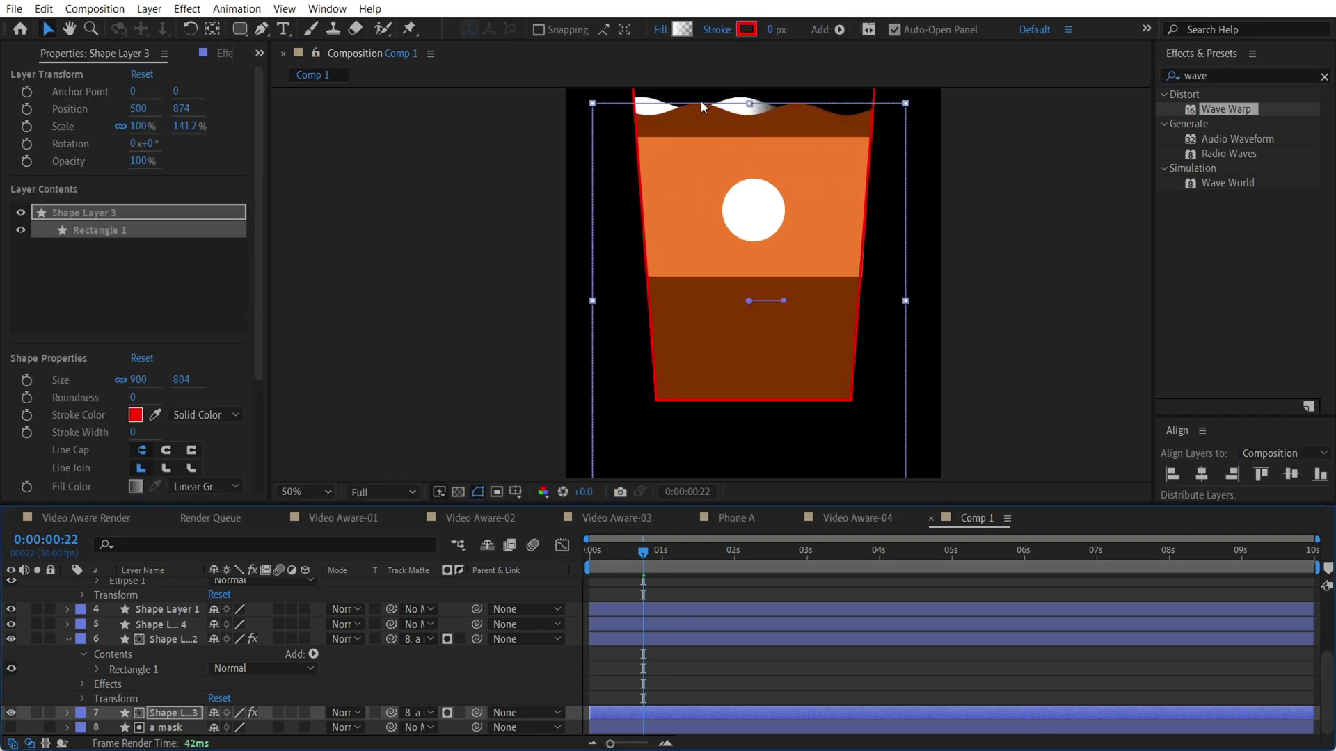
key("ctrl+z")
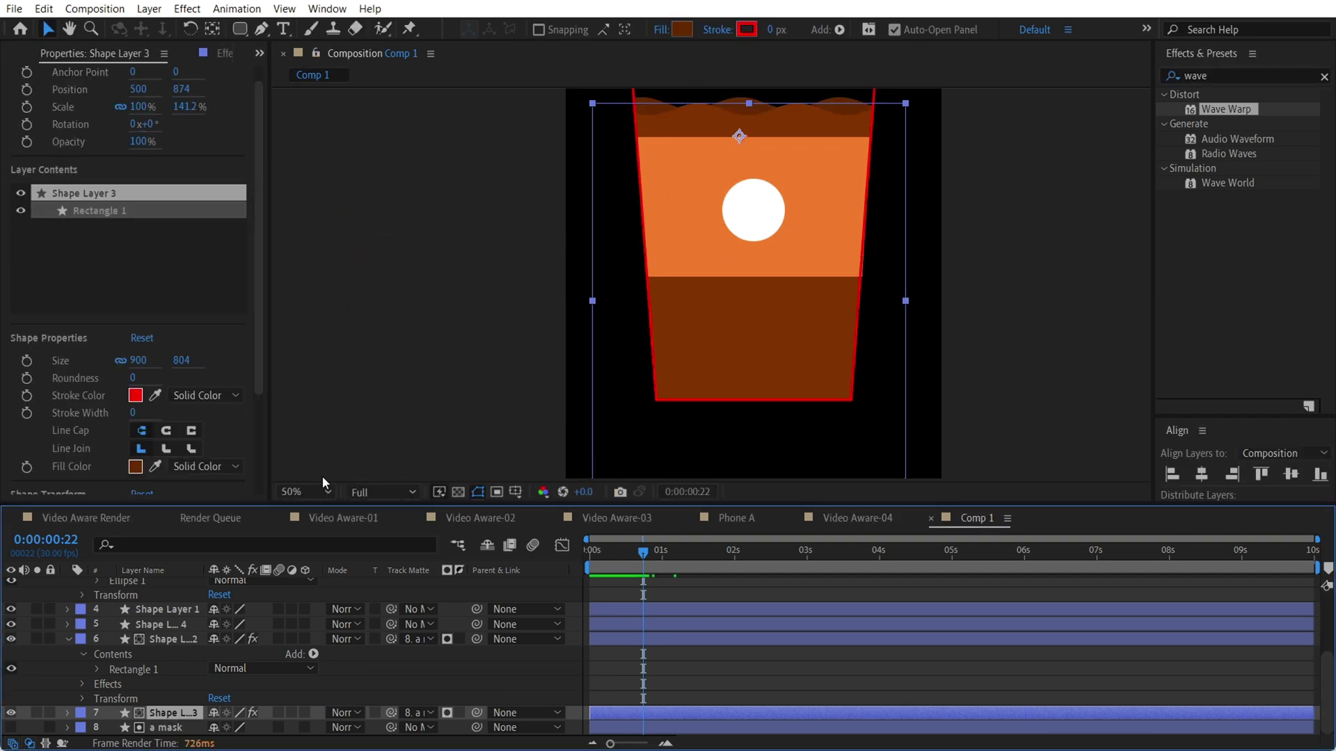
Step: Give the front coffee layer, Shape Layer 2, a linear gradient fill running vertically from below the cup to the coffee's wavy surface
left_click(169, 643)
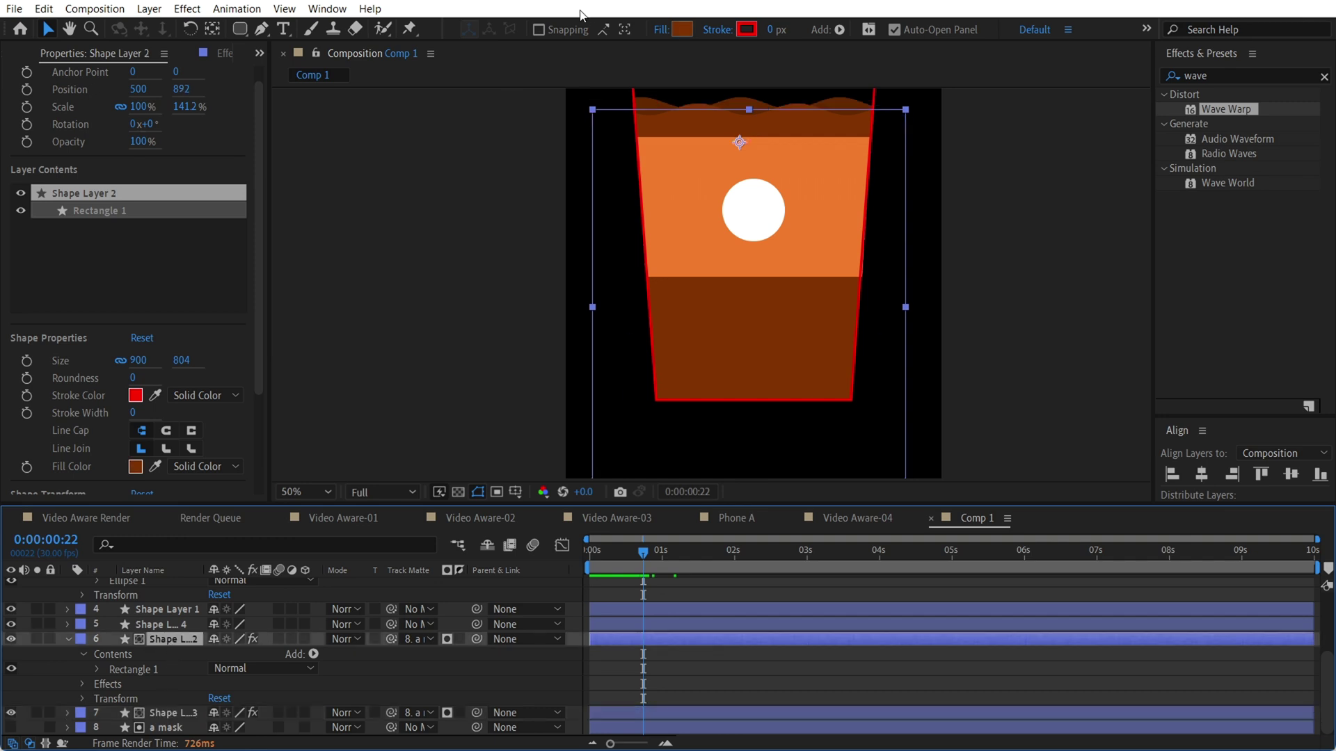
left_click(666, 30)
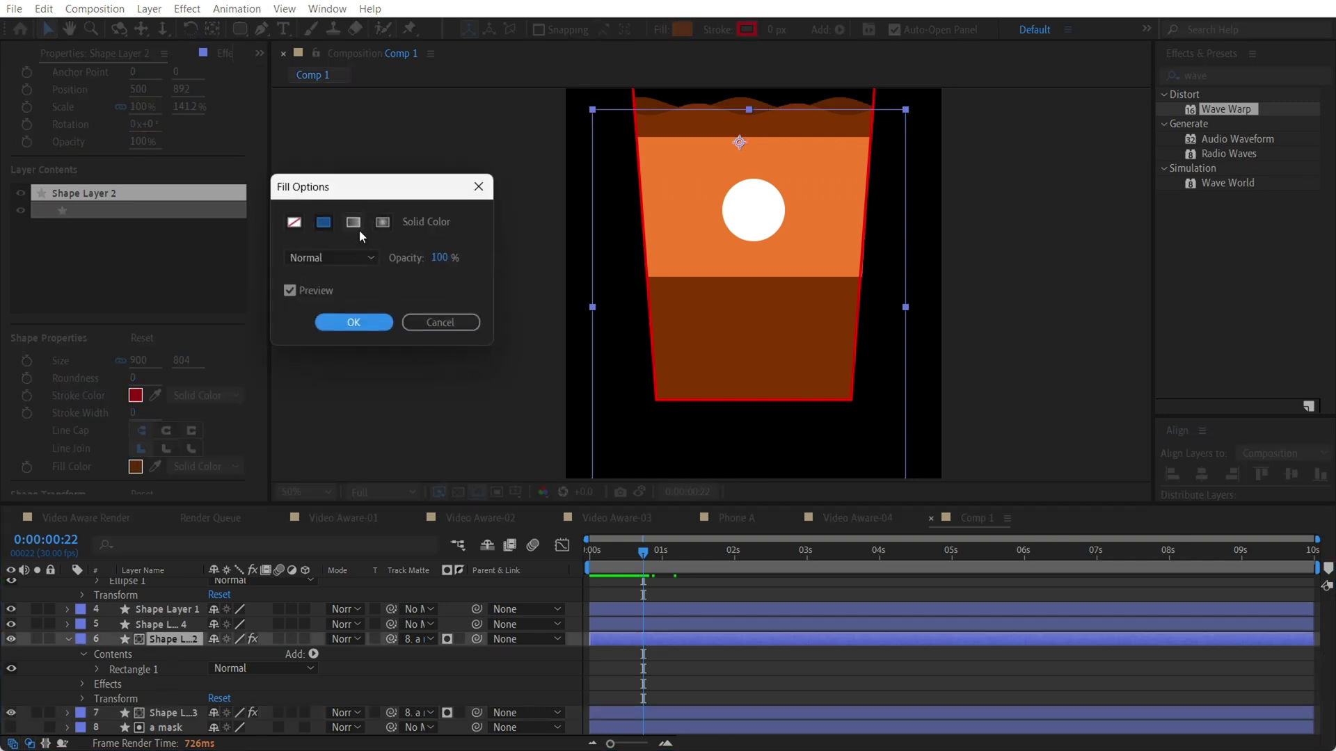
left_click(355, 223)
left_click(355, 322)
left_click_drag(783, 307, 761, 91)
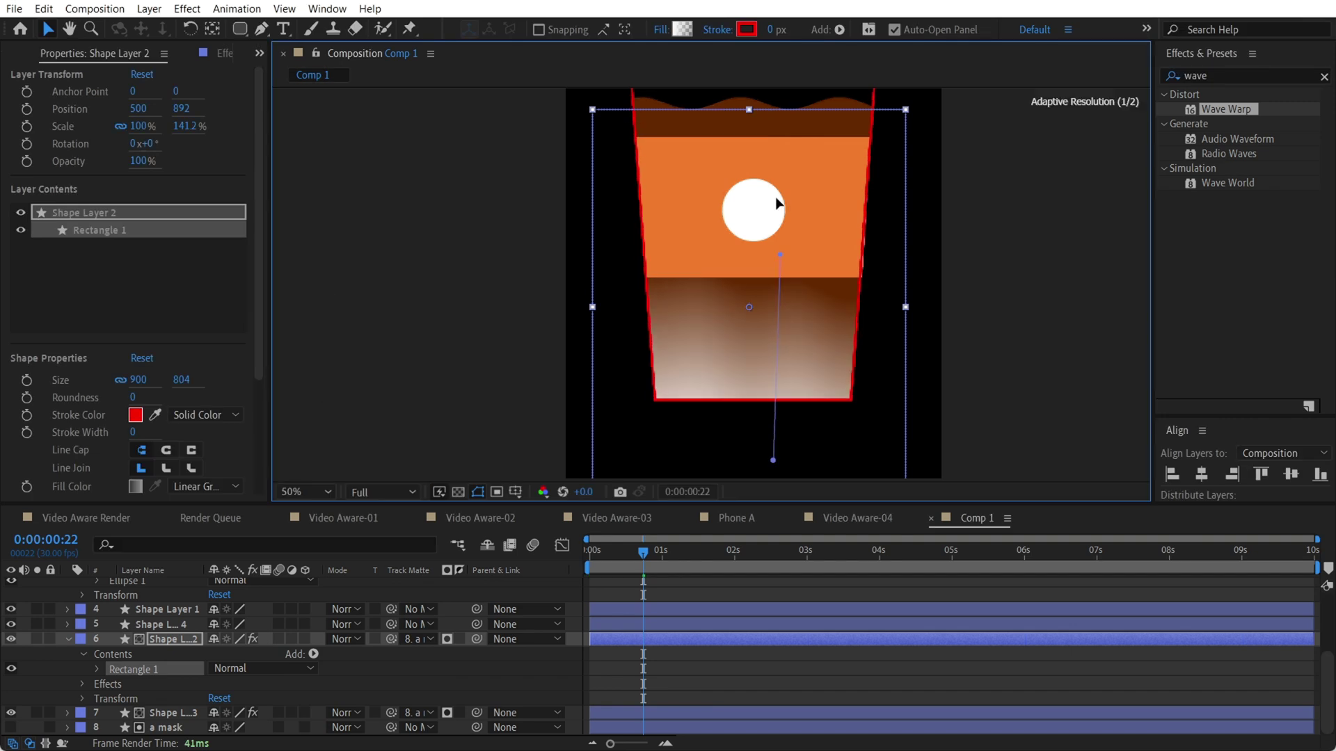
Step: Recolour the front coffee gradient with a light brown start stop and a dark brown 482500 end stop
left_click(681, 30)
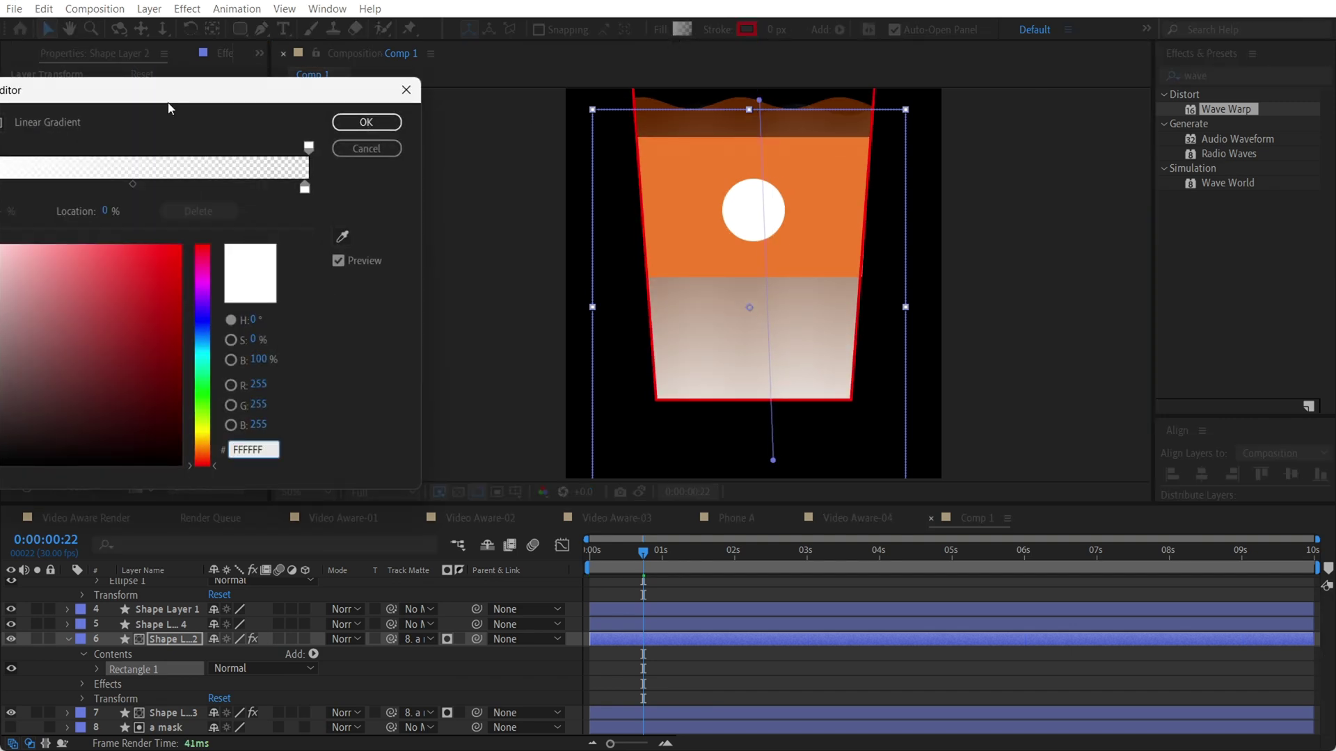
left_click_drag(186, 84, 412, 80)
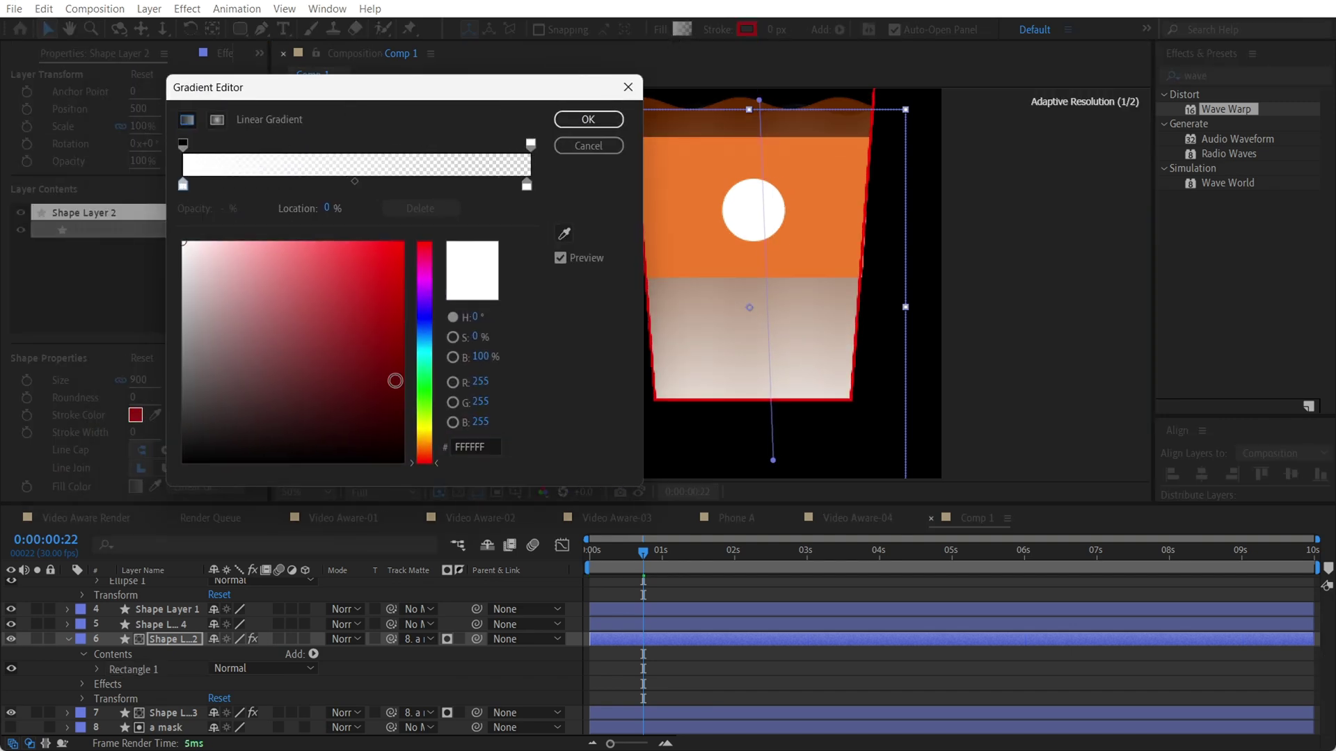
left_click(425, 448)
left_click_drag(380, 339, 491, 348)
left_click(188, 192)
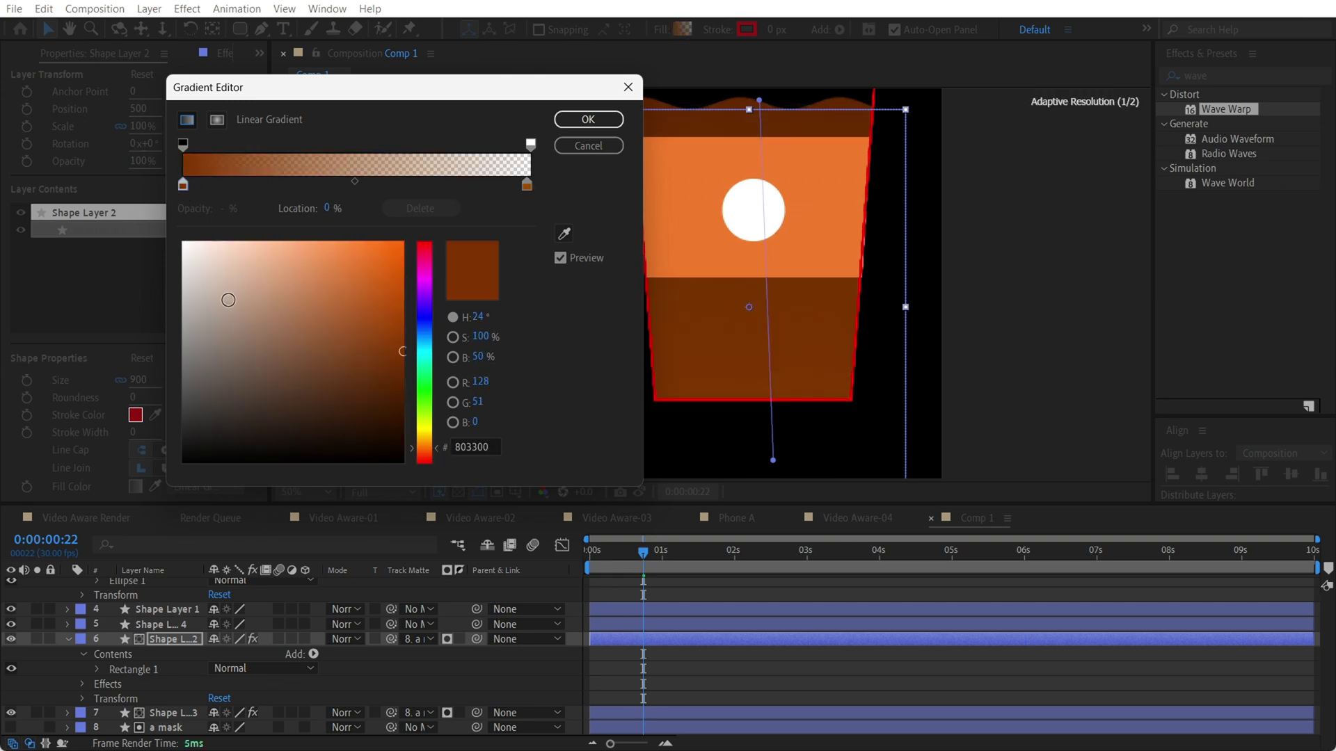
left_click_drag(228, 300, 182, 241)
left_click(527, 185)
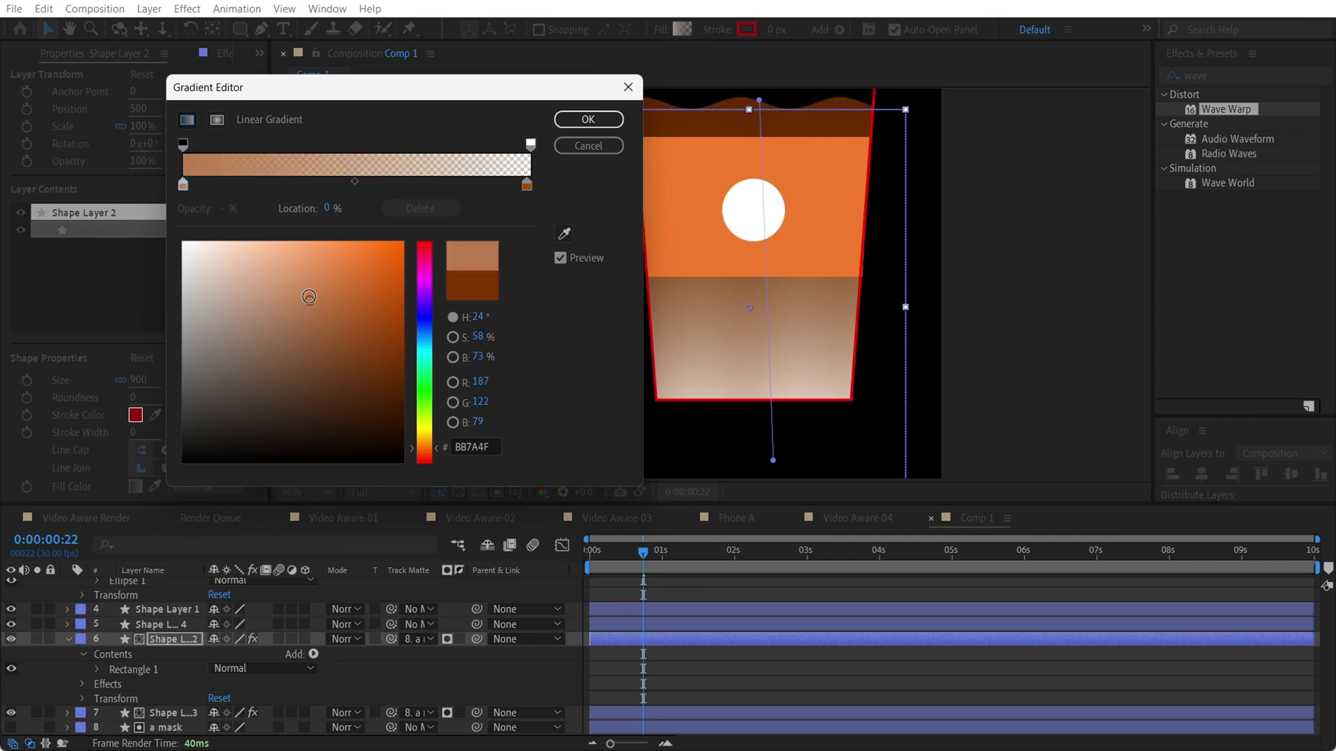
mouse_move(424, 447)
left_mouse_down()
mouse_move(418, 352)
mouse_move(434, 357)
mouse_move(443, 449)
left_mouse_up()
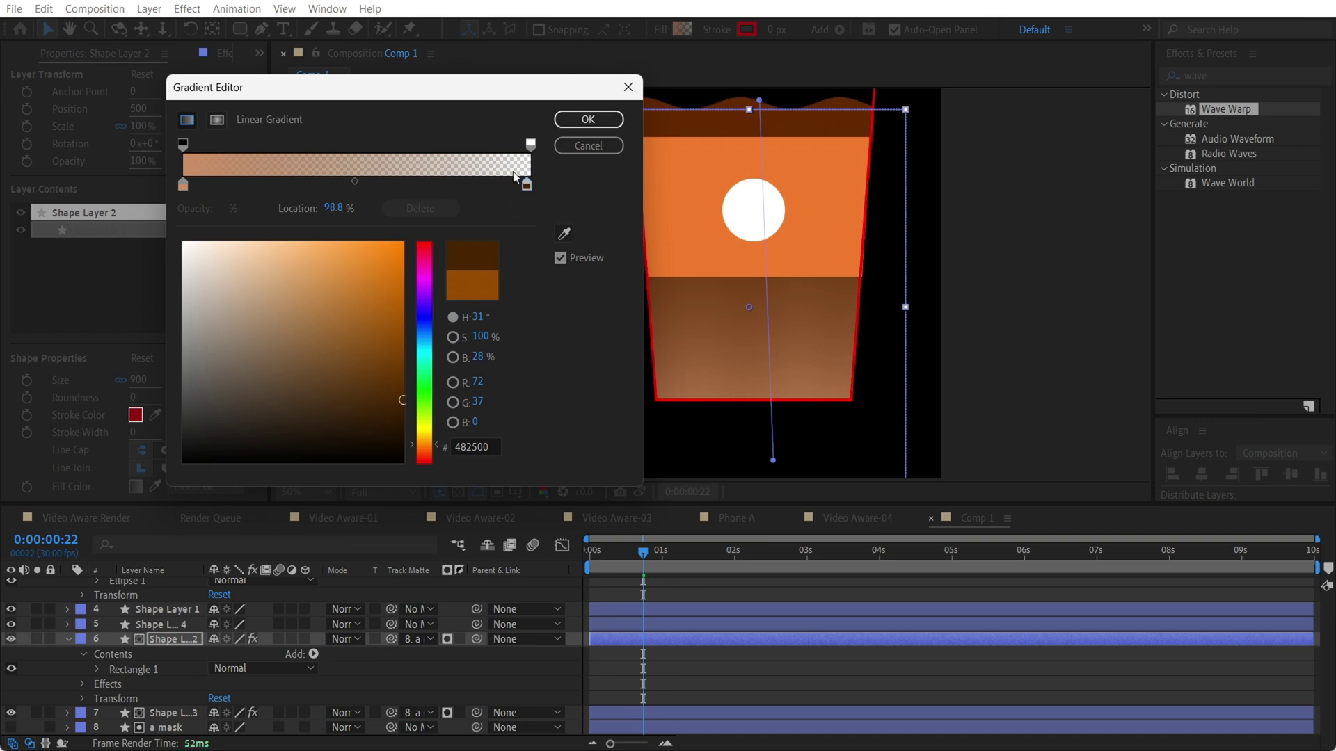
Step: Deepen the coffee gradient's start colour to a medium brown, set its end opacity stop to 100%, and apply the gradient
left_click(531, 144)
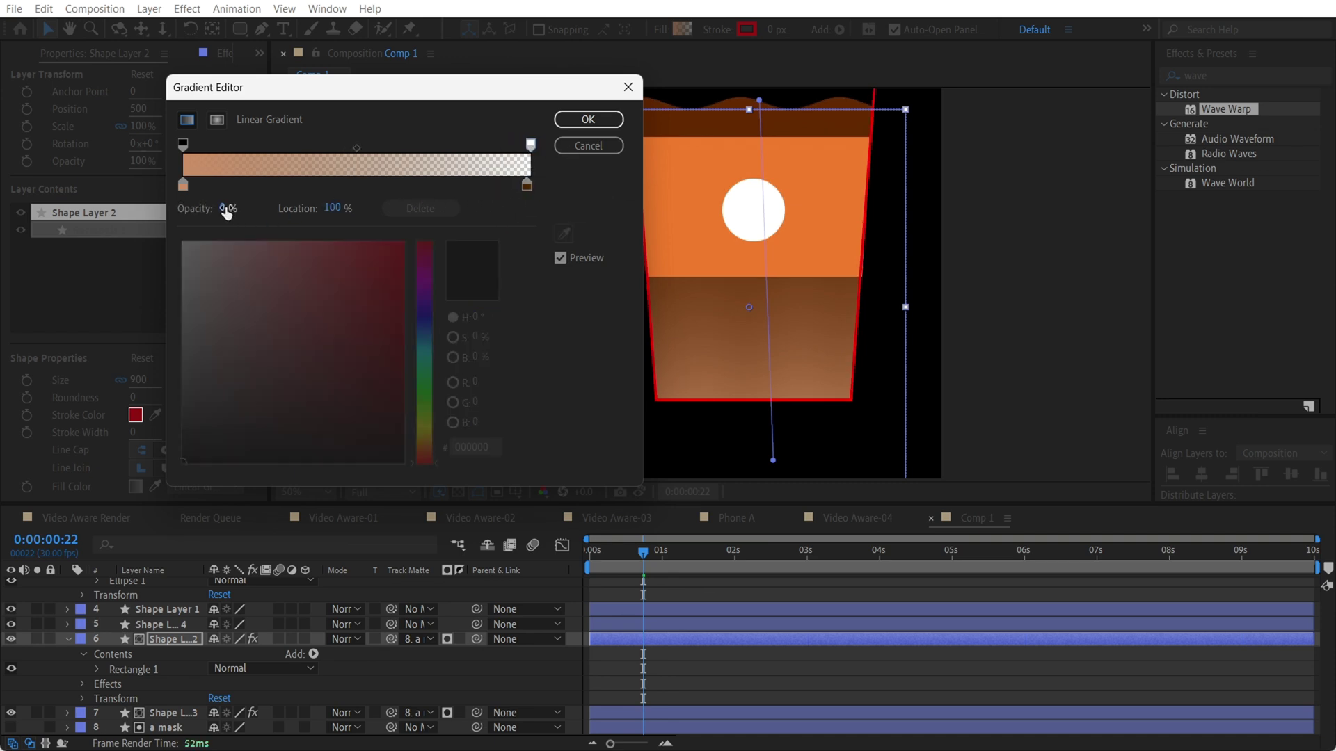
left_click_drag(226, 212, 350, 202)
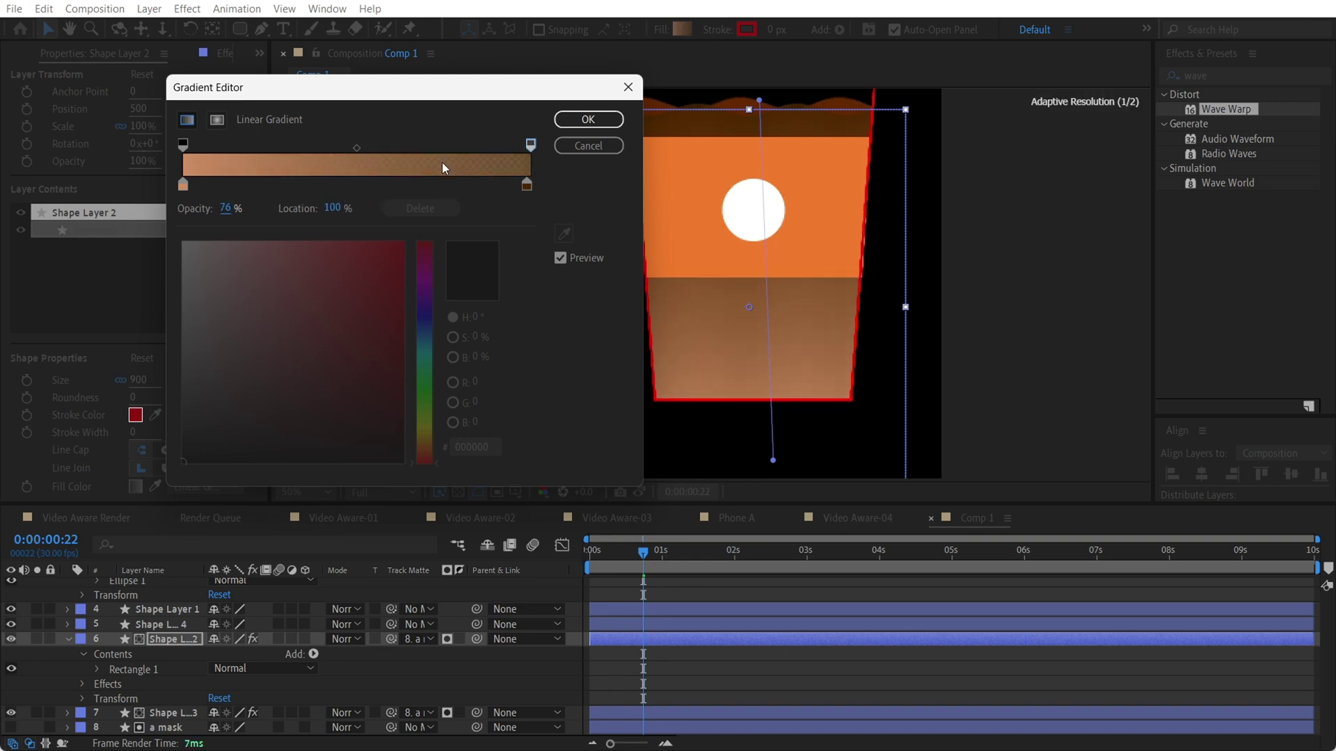
left_click(531, 146)
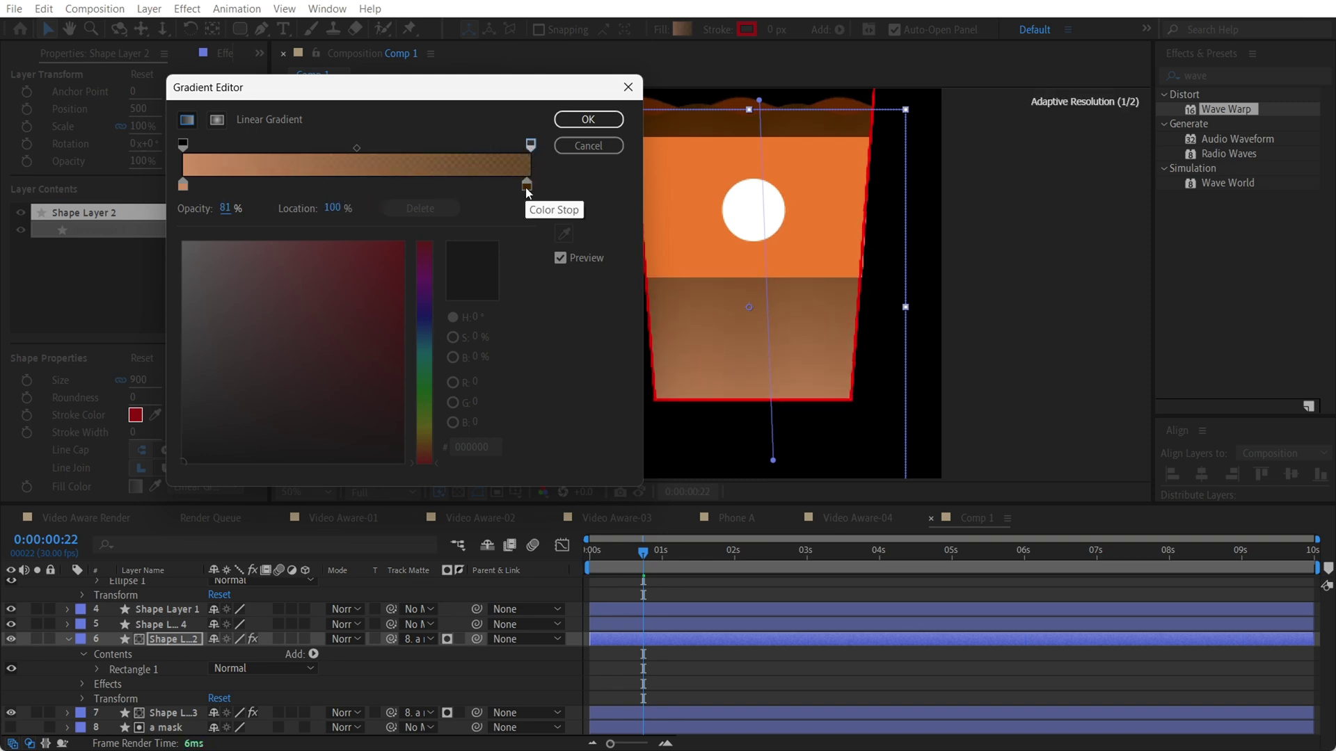
left_click(527, 187)
left_click(530, 145)
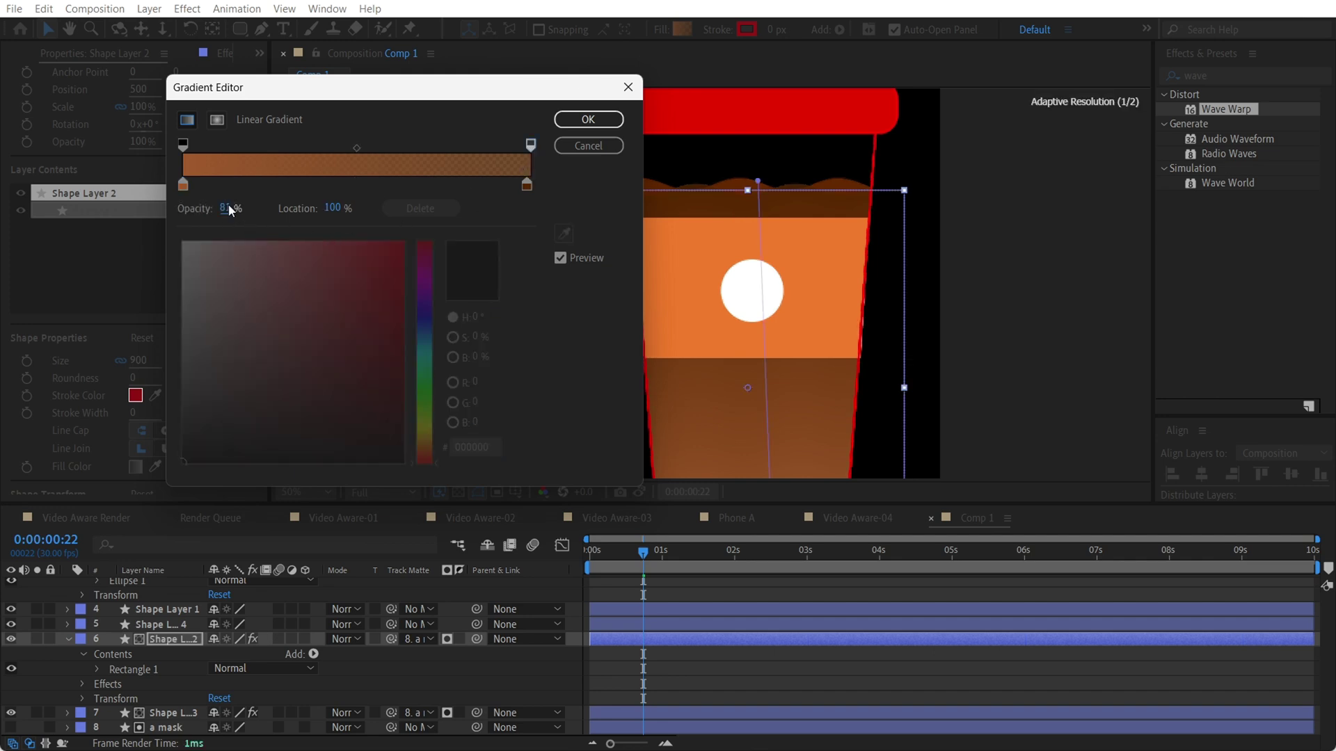
left_click_drag(230, 210, 402, 203)
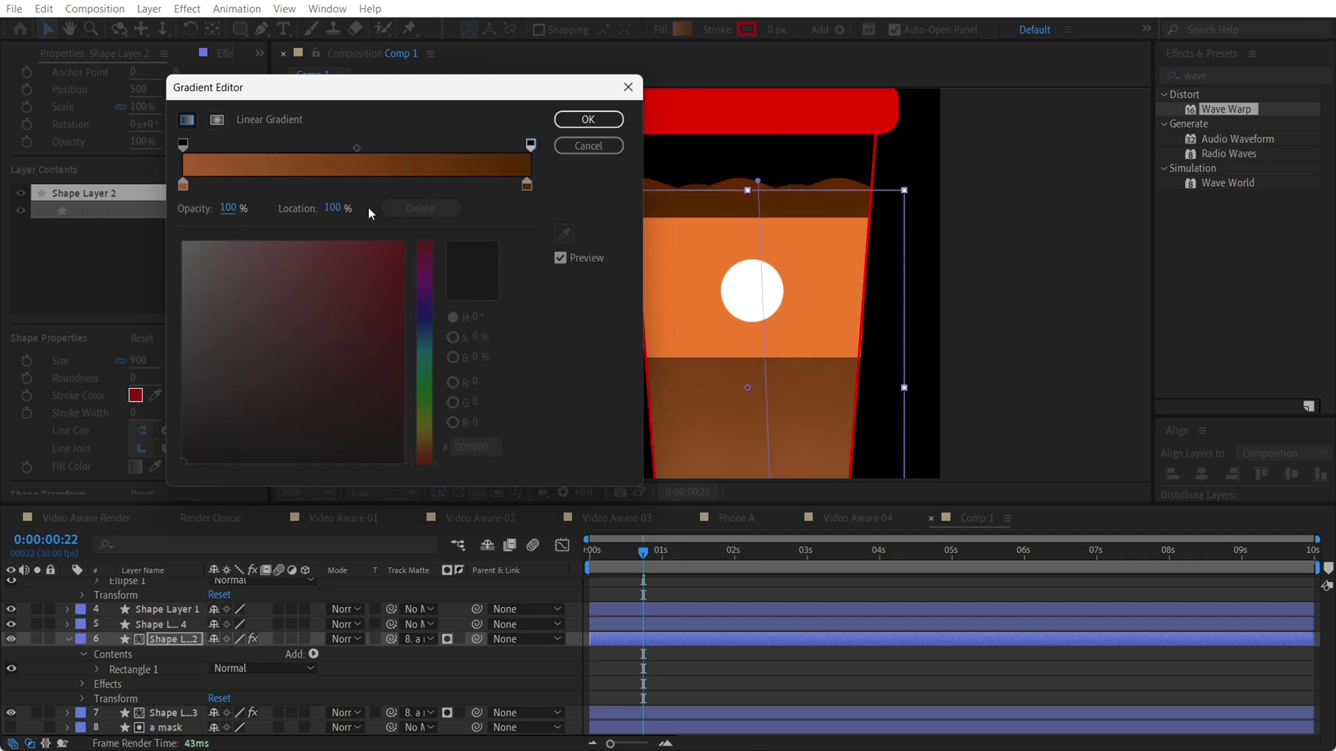
left_click(588, 119)
left_click(1023, 202)
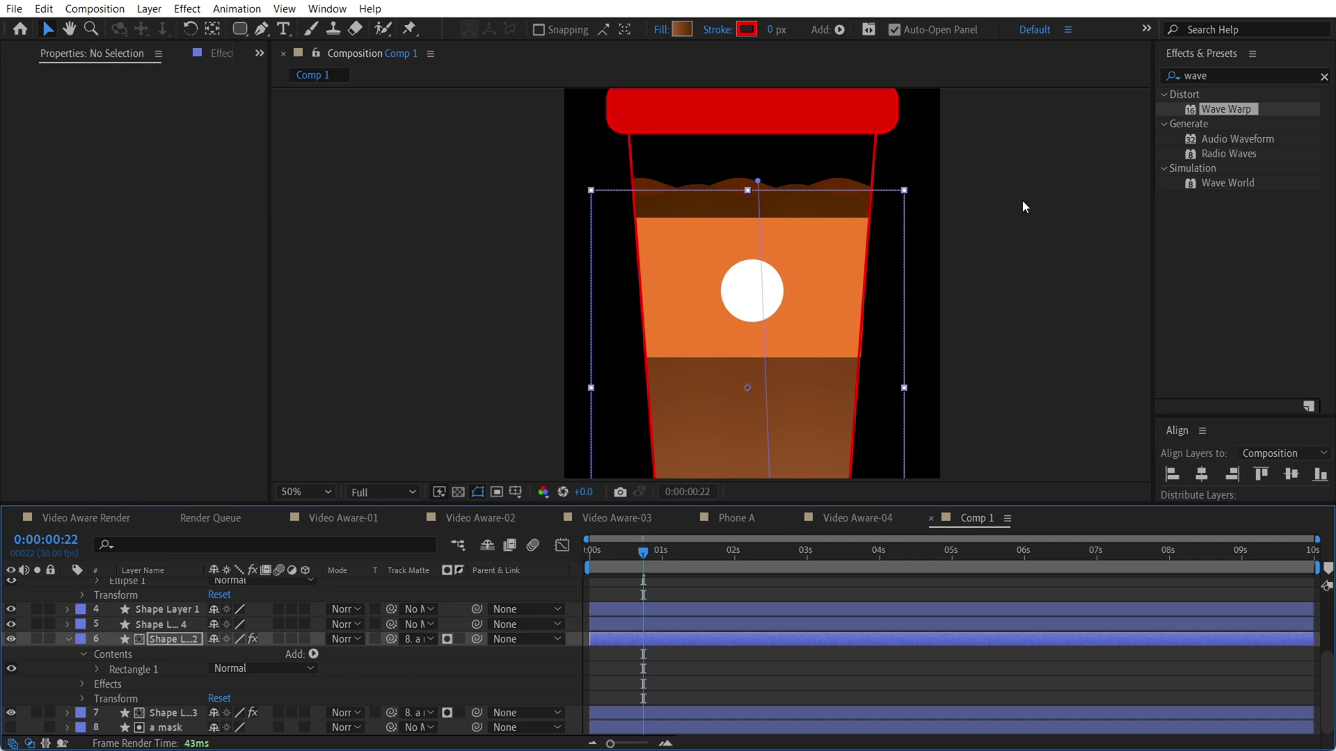
Step: Check the front coffee layer and preview the whole cup with its new gradient
left_click(664, 180)
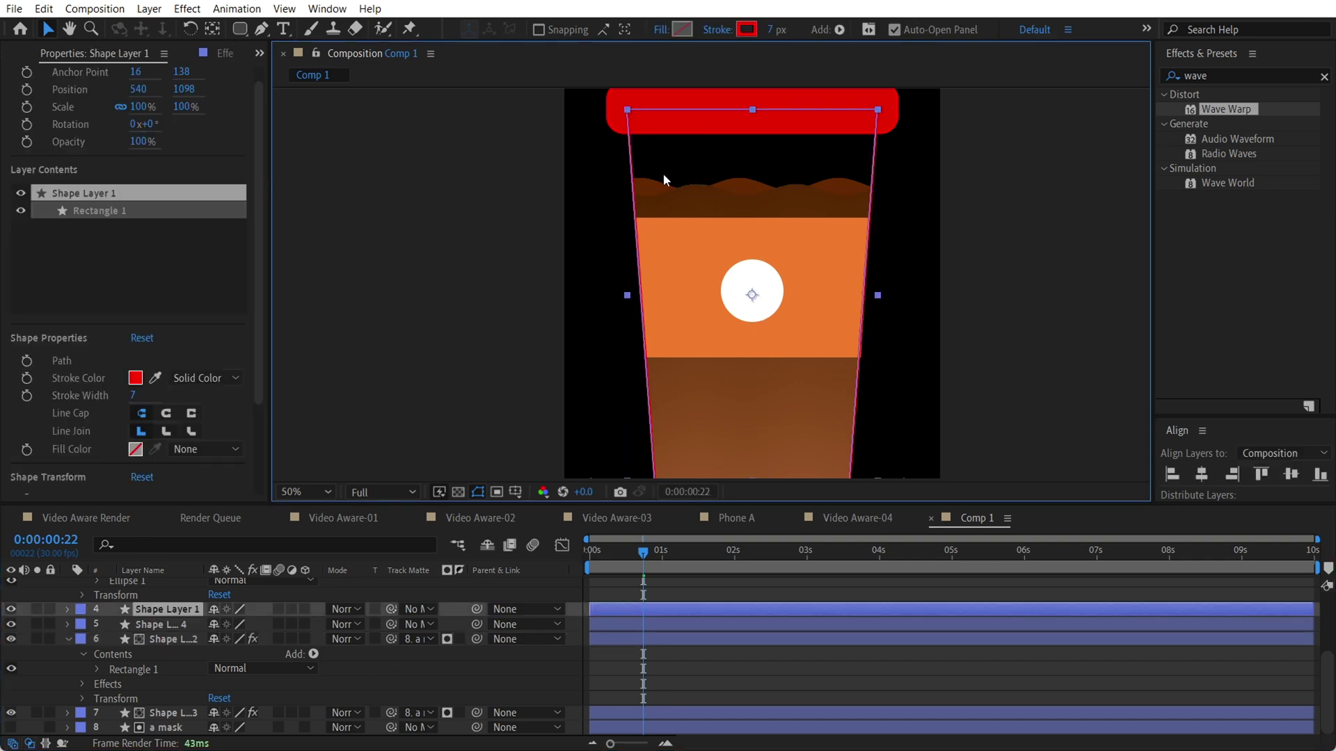
left_click(155, 640)
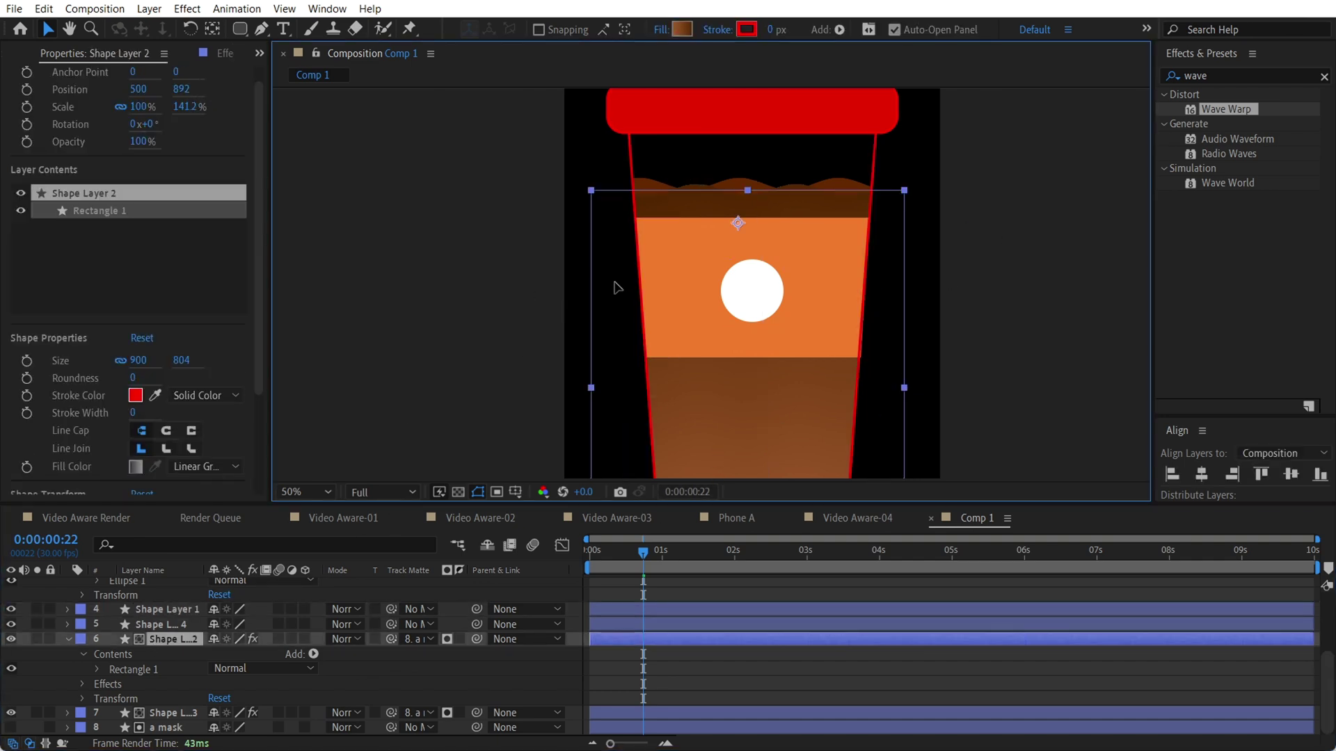
left_click_drag(618, 297, 621, 284)
left_click(1087, 286)
key("comma")
key("comma")
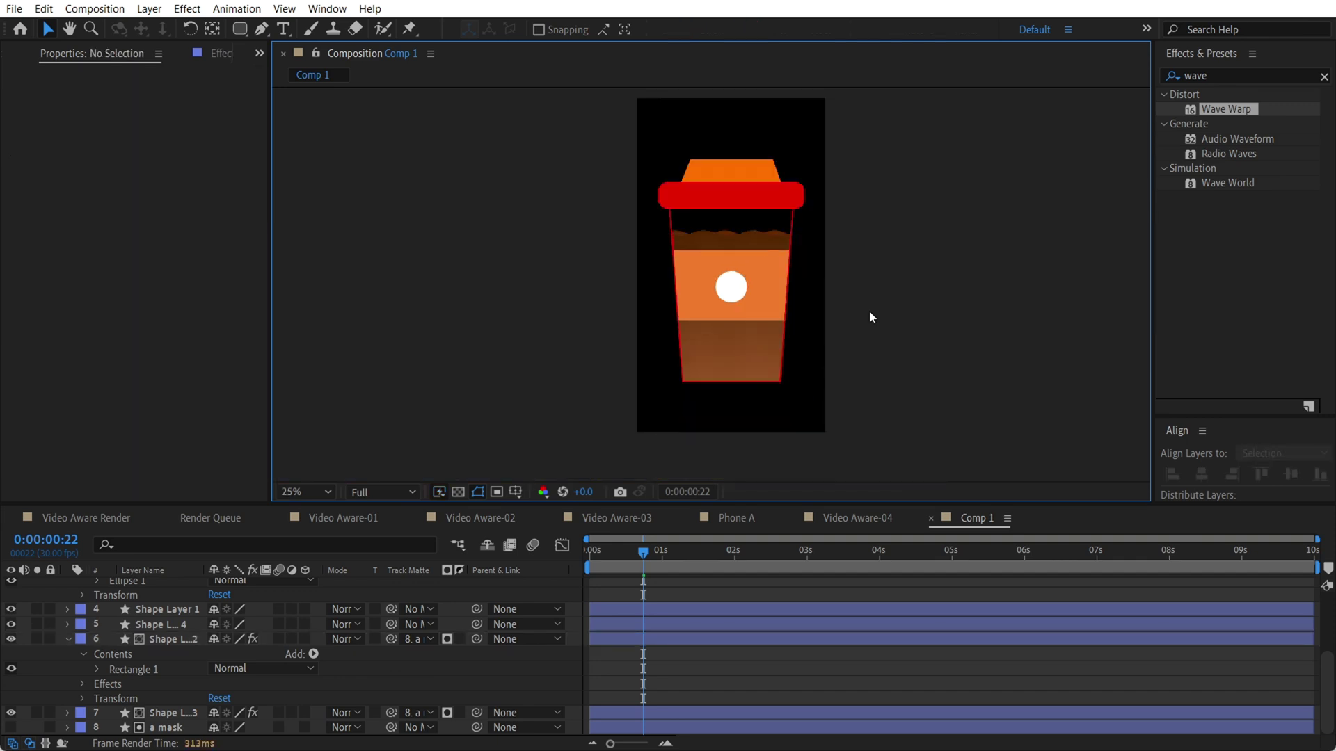
key("space")
Step: Draw a slanted four-point strip with the Pen tool over the cup's left side, from beneath the lid to the base
key("g")
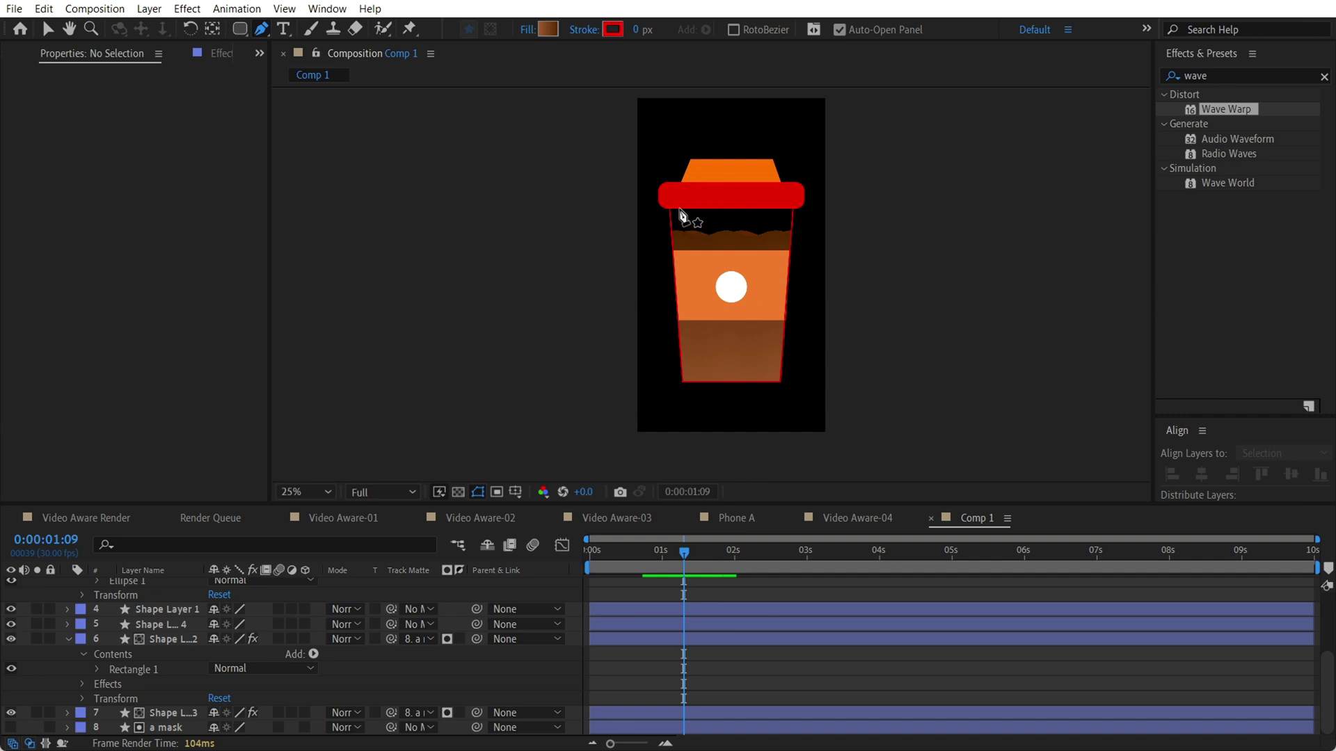
left_click(676, 207)
left_click(706, 206)
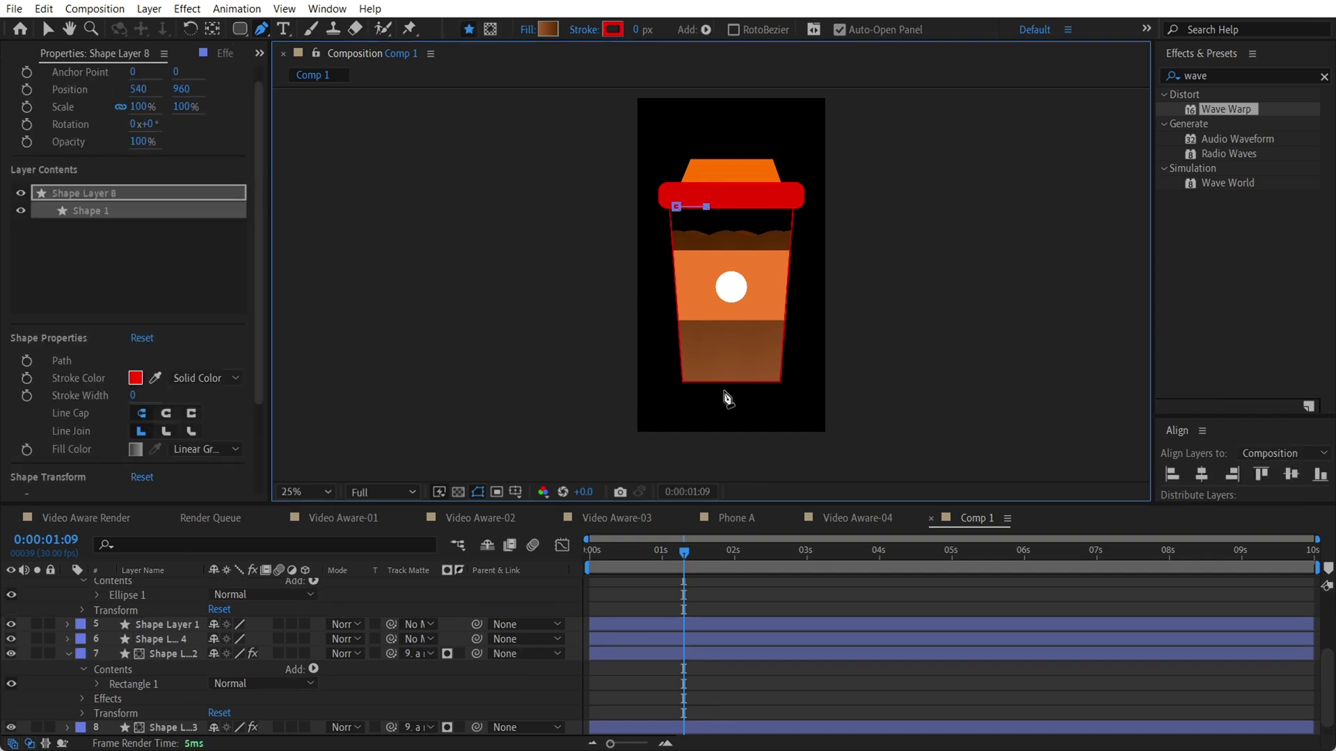
mouse_move(706, 387)
left_mouse_down()
mouse_move(720, 383)
mouse_move(693, 386)
left_mouse_up()
left_click(677, 207)
left_click_drag(719, 383, 723, 385)
Step: Change the slanted strip's fill from linear gradient to a solid white colour
left_click(527, 31)
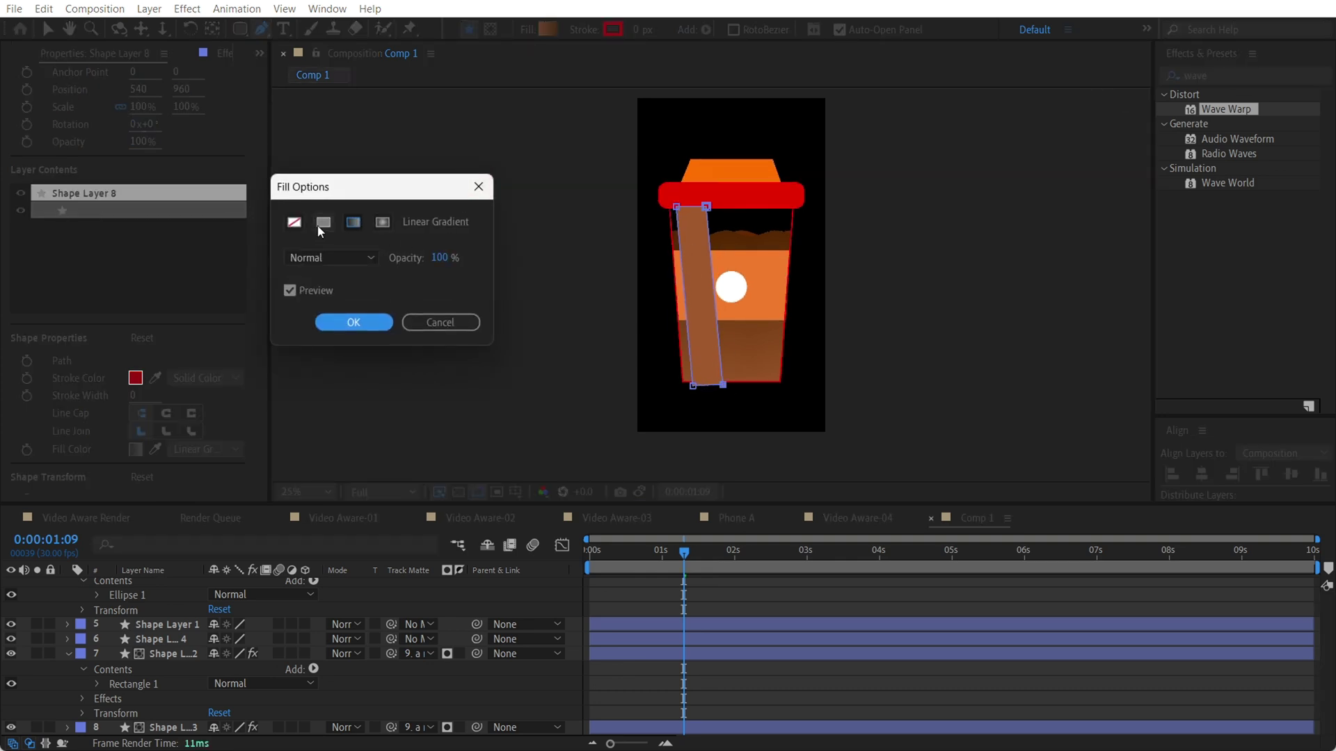
left_click(324, 222)
left_click(353, 322)
Step: Use the a mask layer as the strip's track matte and move the strip layer between Shape Layer 5 and Shape Layer 1
scroll(485, 594, "up", 5)
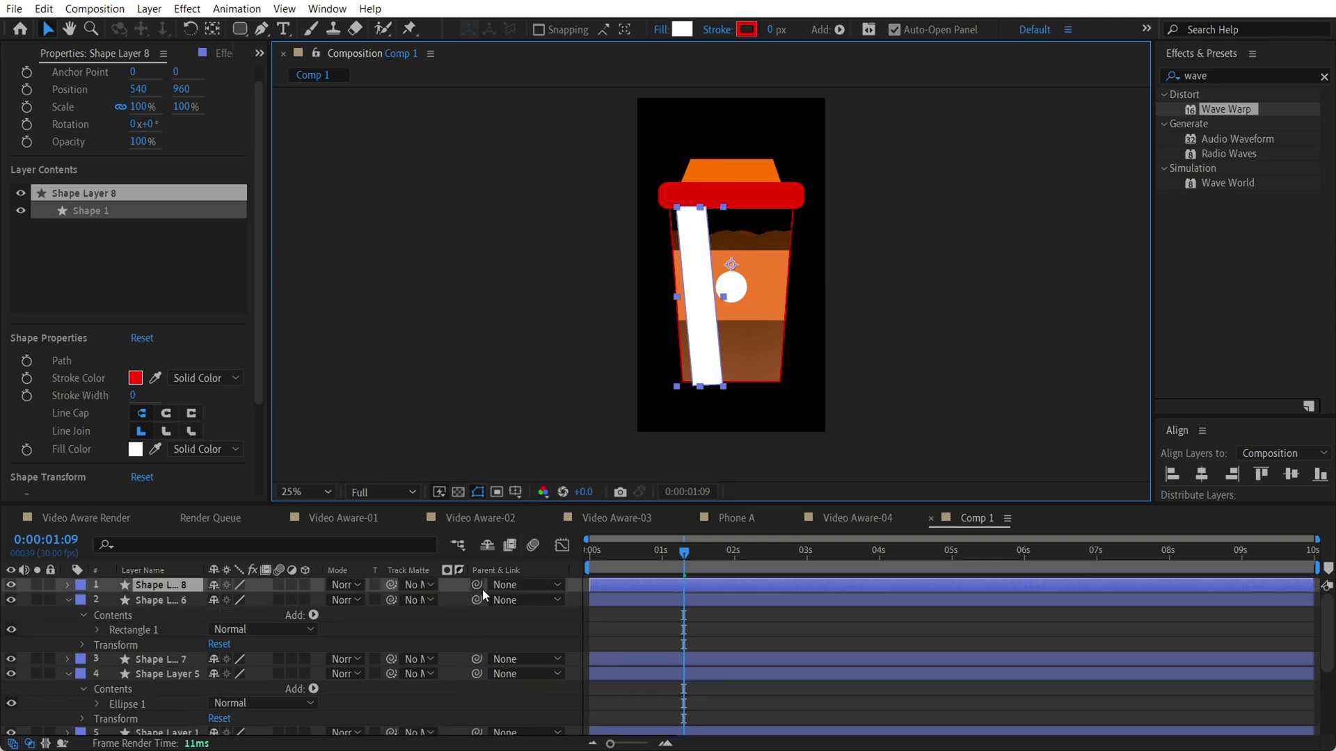
left_click_drag(393, 590, 167, 725)
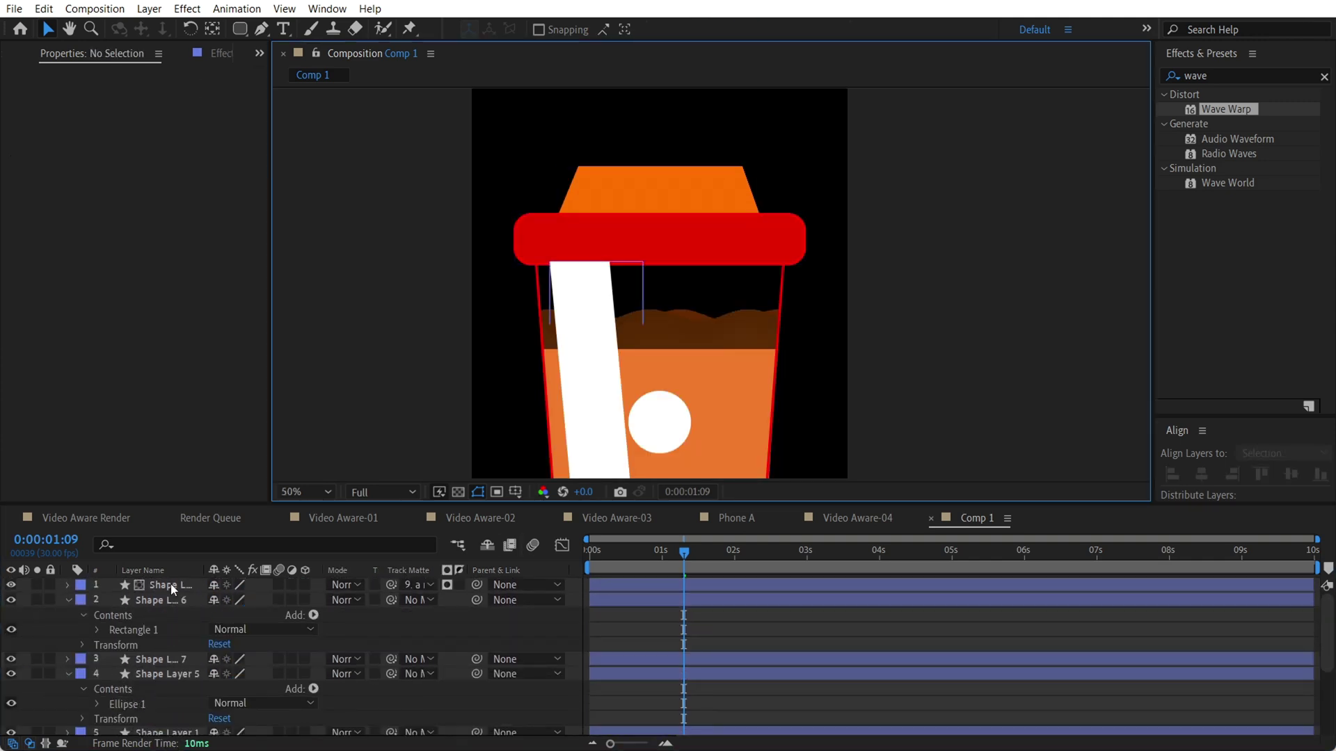
left_click(170, 584)
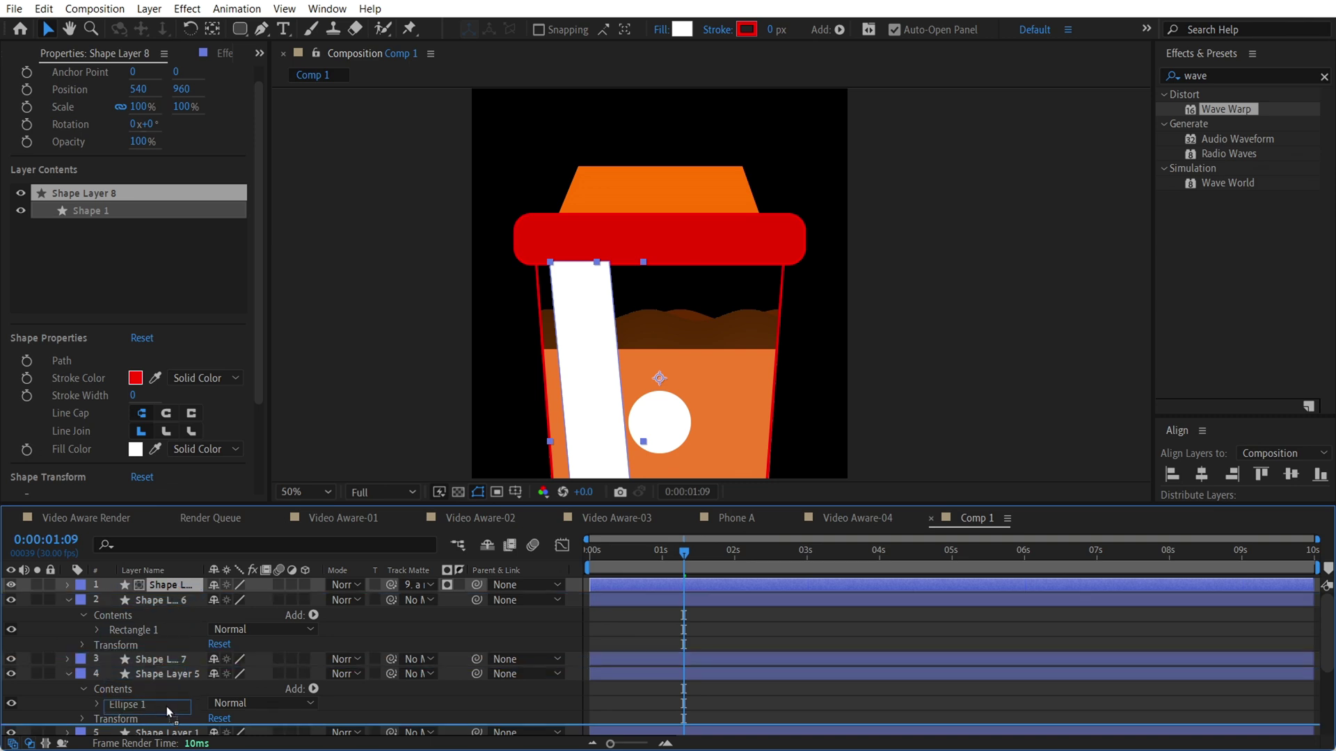
left_click_drag(165, 707, 641, 209)
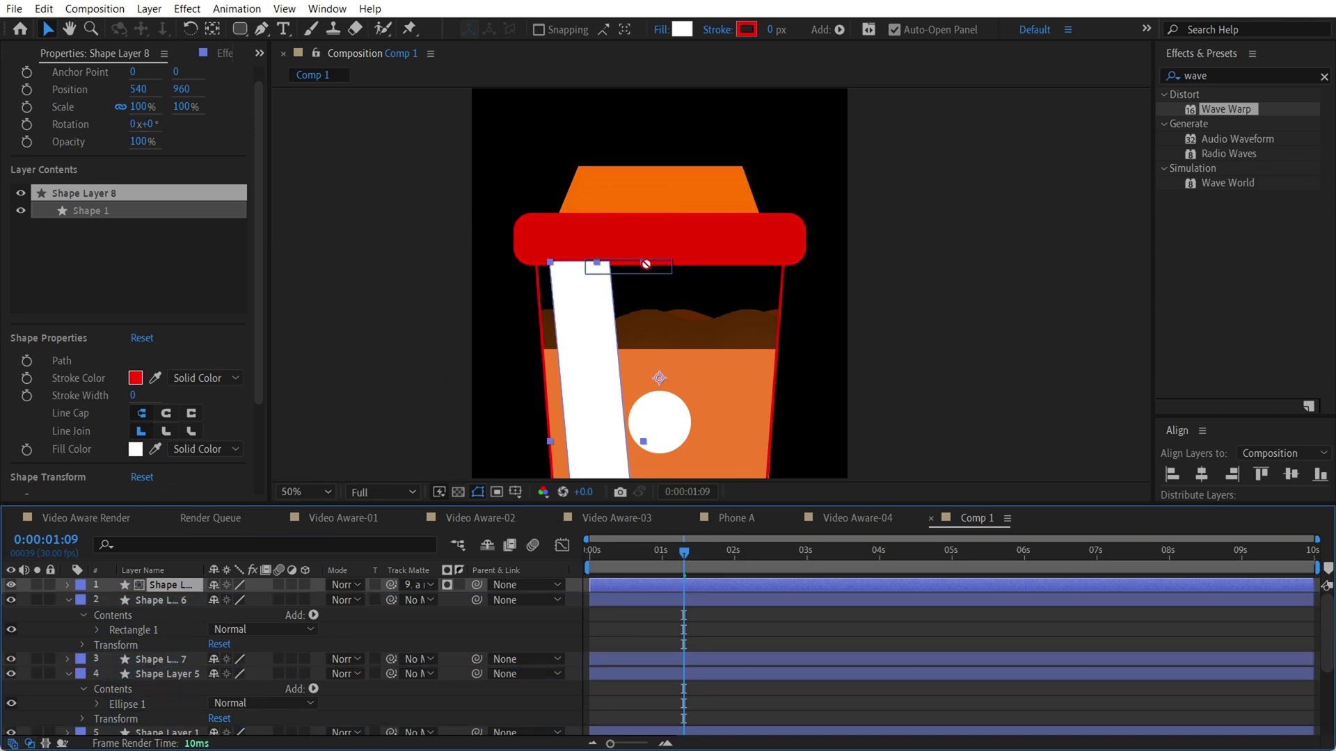
left_click_drag(646, 264, 130, 725)
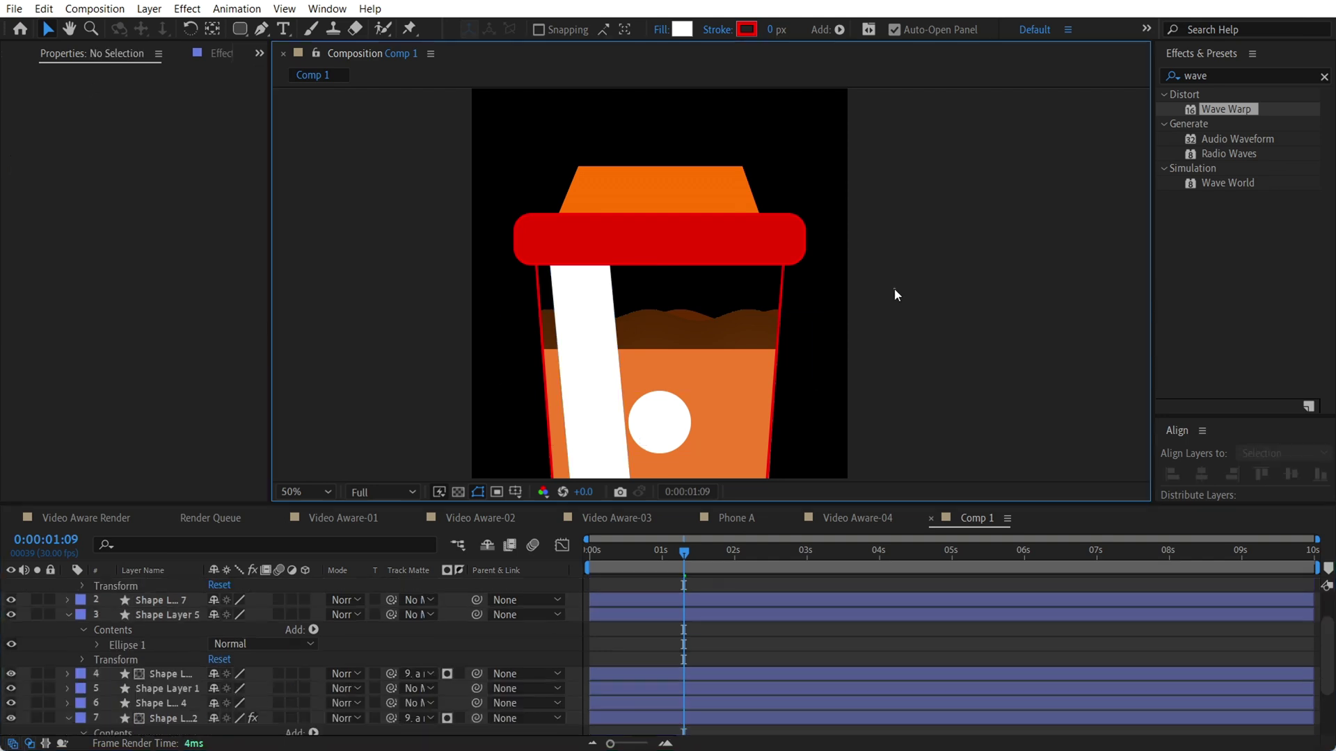
Step: Lower the opacity of the white shine strip, Shape Layer 8, to 59%
scroll(581, 313, "down", 3)
key("t")
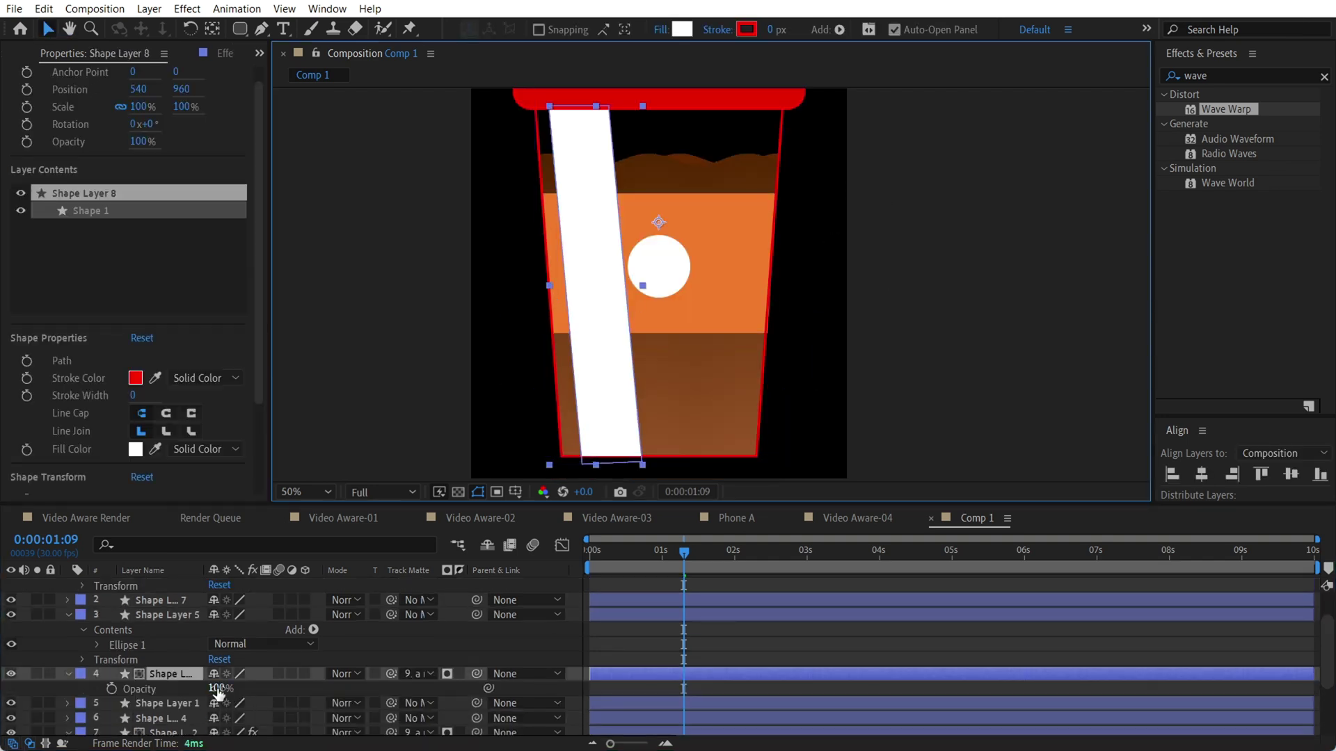
left_click_drag(217, 692, 247, 687)
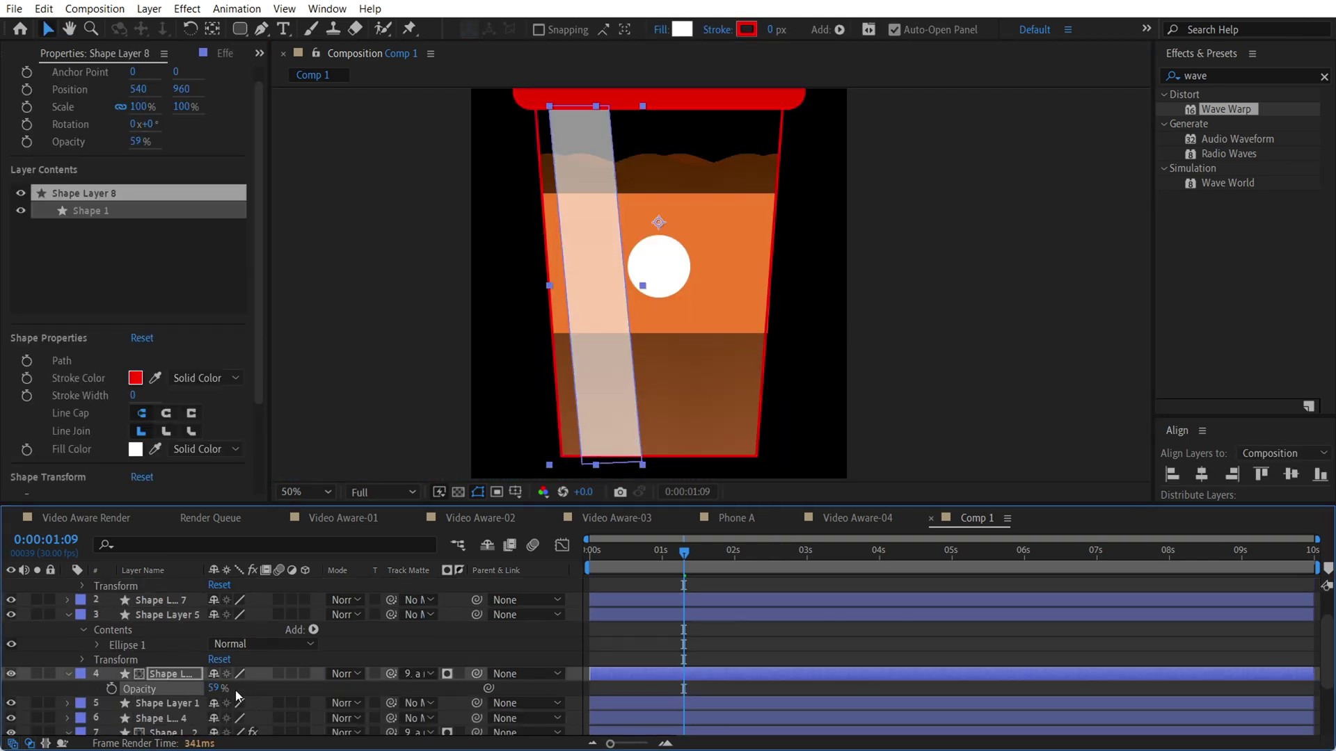
left_click(624, 379)
Step: Keyframe the shine strip's Position at 0:00 and slide it right to 825, 960 at one second
left_click_drag(652, 557, 569, 541)
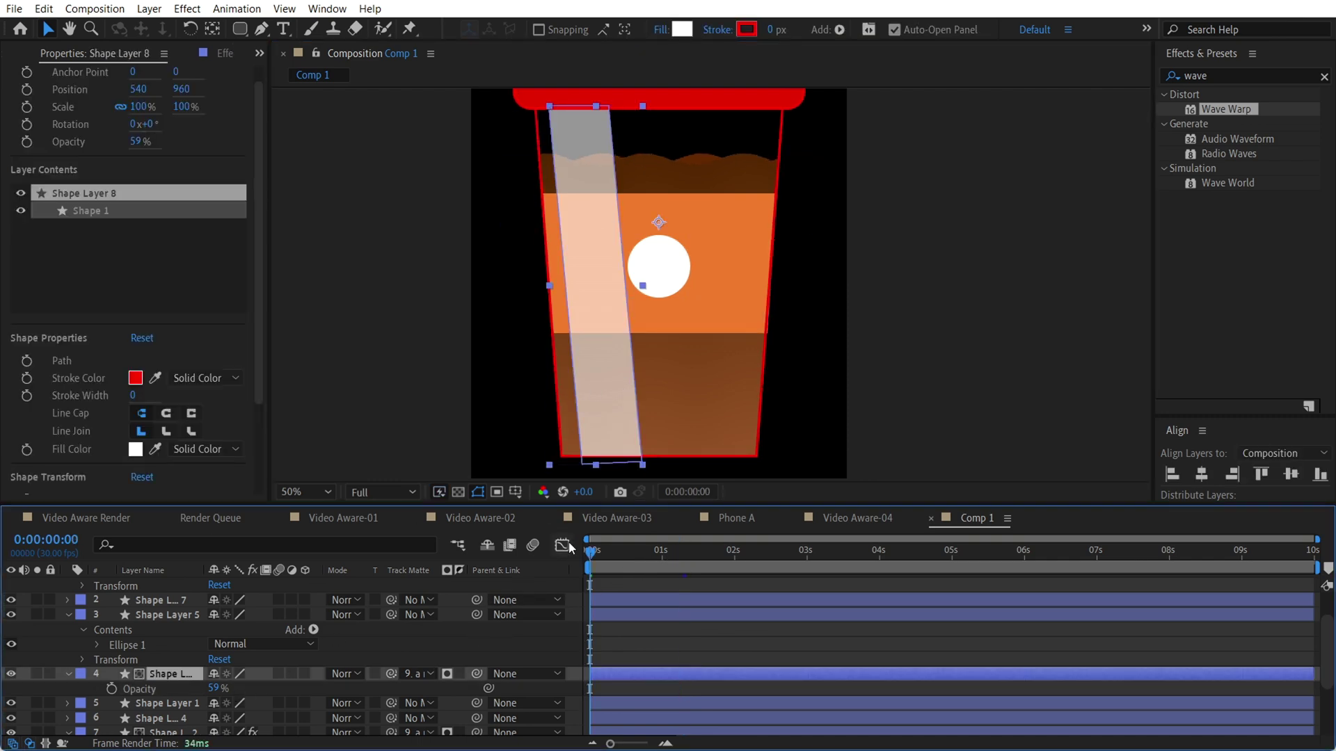
key("alt+shift+p")
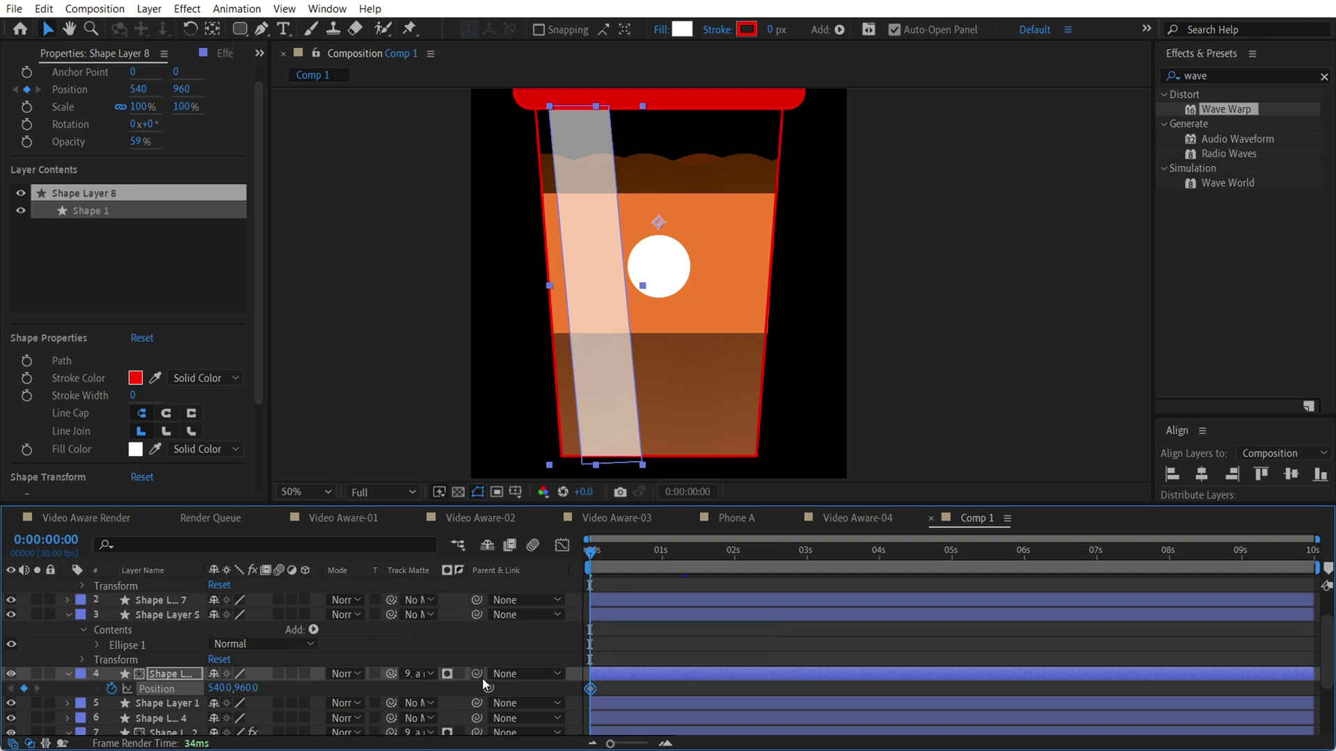
key("space")
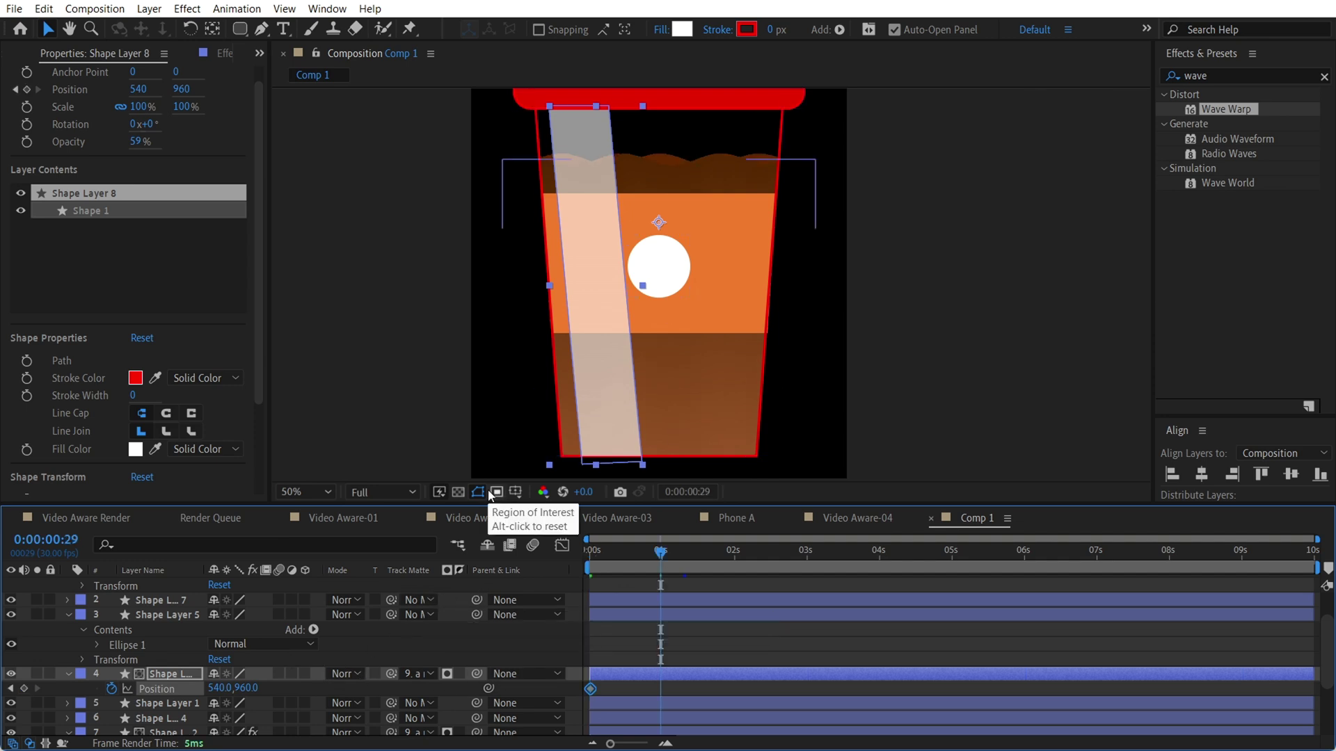
mouse_move(661, 555)
left_mouse_down()
mouse_move(638, 554)
mouse_move(668, 552)
left_mouse_up()
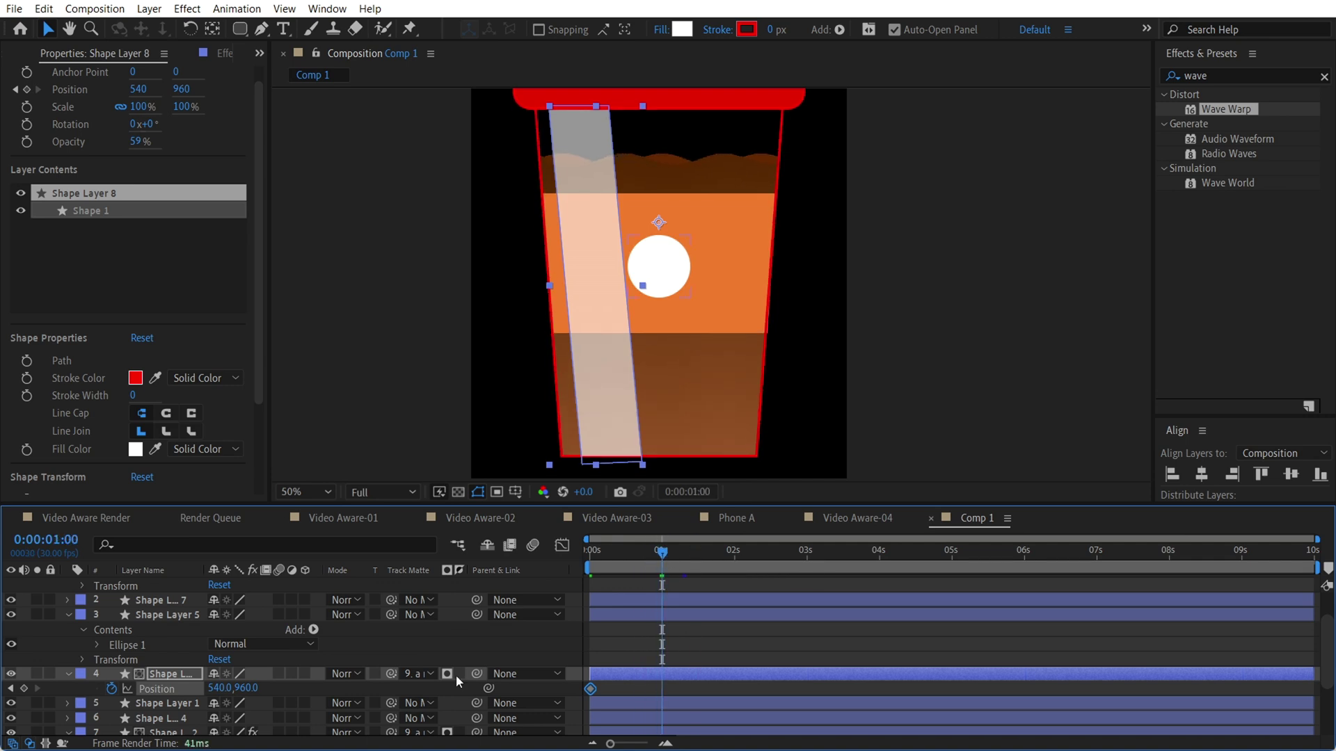
left_click_drag(252, 688, 503, 645)
Step: Add a Position keyframe at 0:00:01:24 with the shine strip back at the cup's left side, and preview the motion
left_click(721, 555)
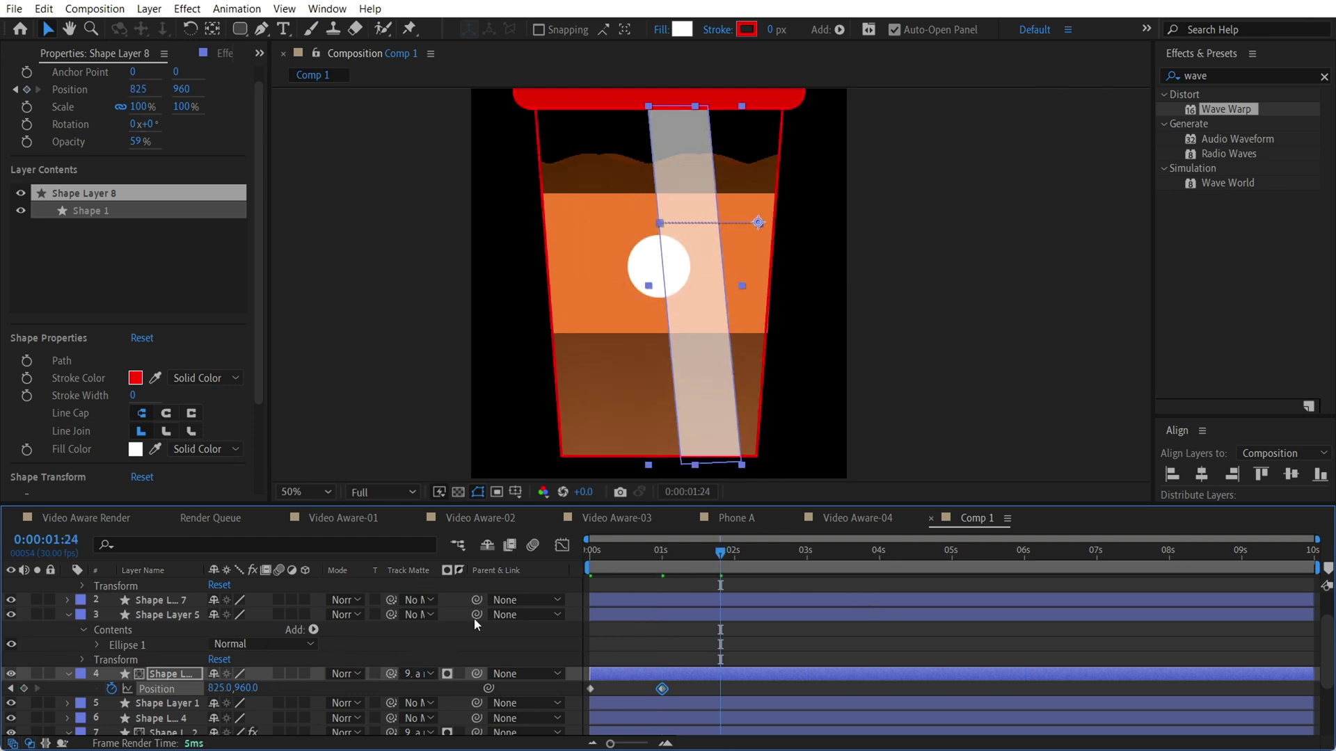
left_click_drag(224, 684, 182, 686)
key("Home")
key("space")
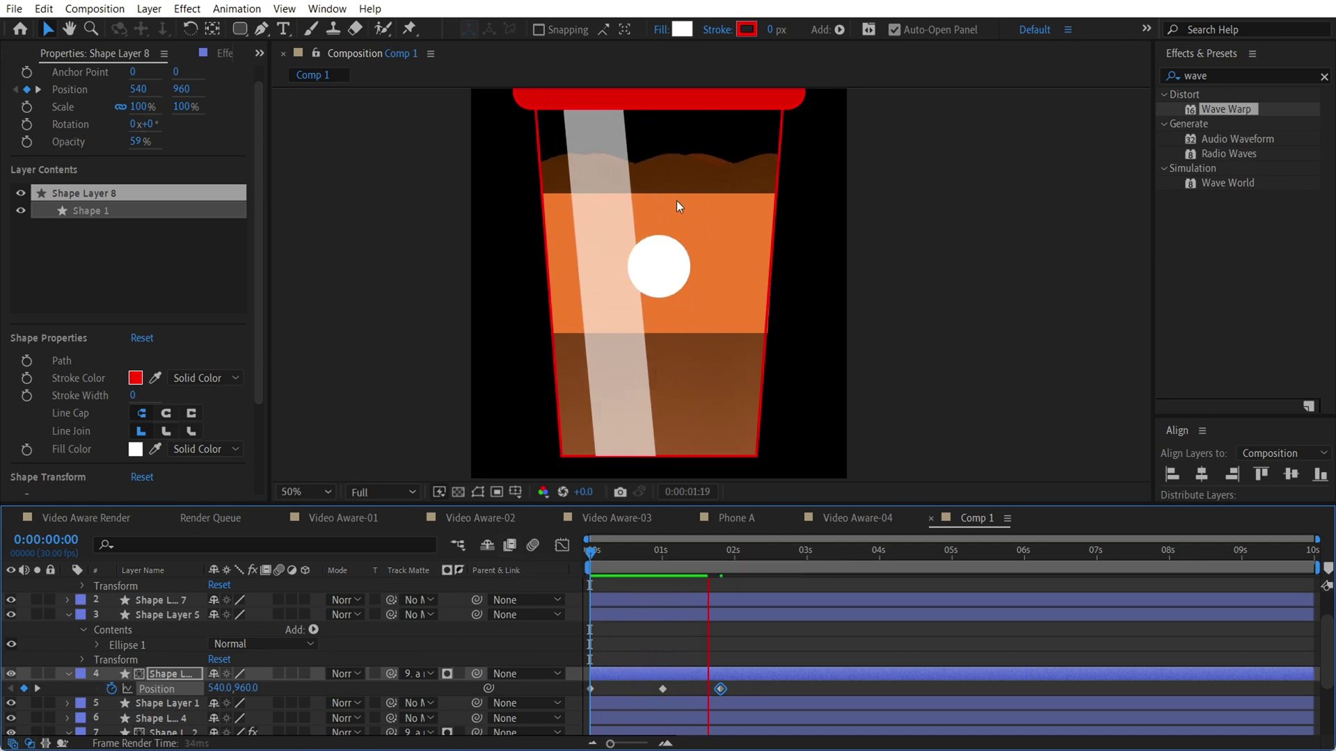
key("space")
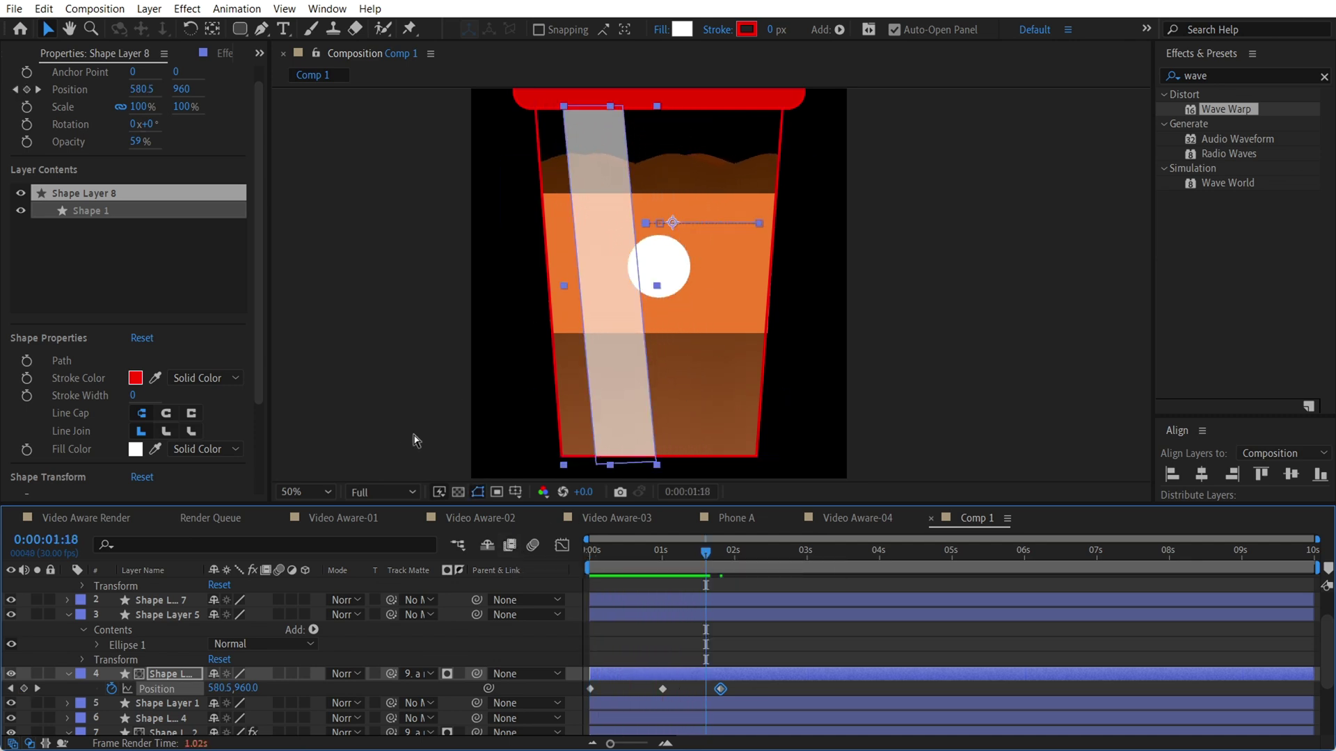
Step: Duplicate the animated shine strip and flip the copy horizontally
key("ctrl+d")
right_click(621, 230)
mouse_move(710, 318)
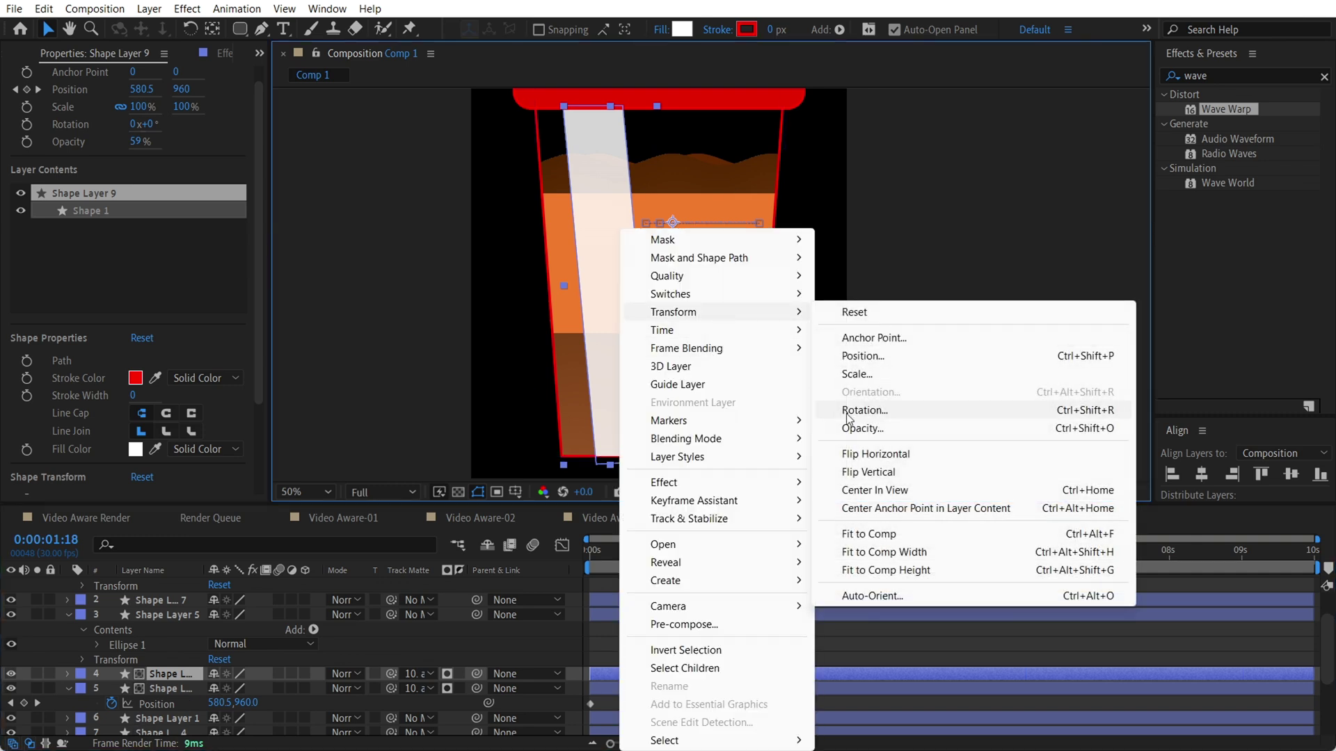
left_click(870, 454)
Step: Set the duplicated strip's opacity to 40% and move its layer behind the coffee, below Shape Layer 3 and above a mask
key("t")
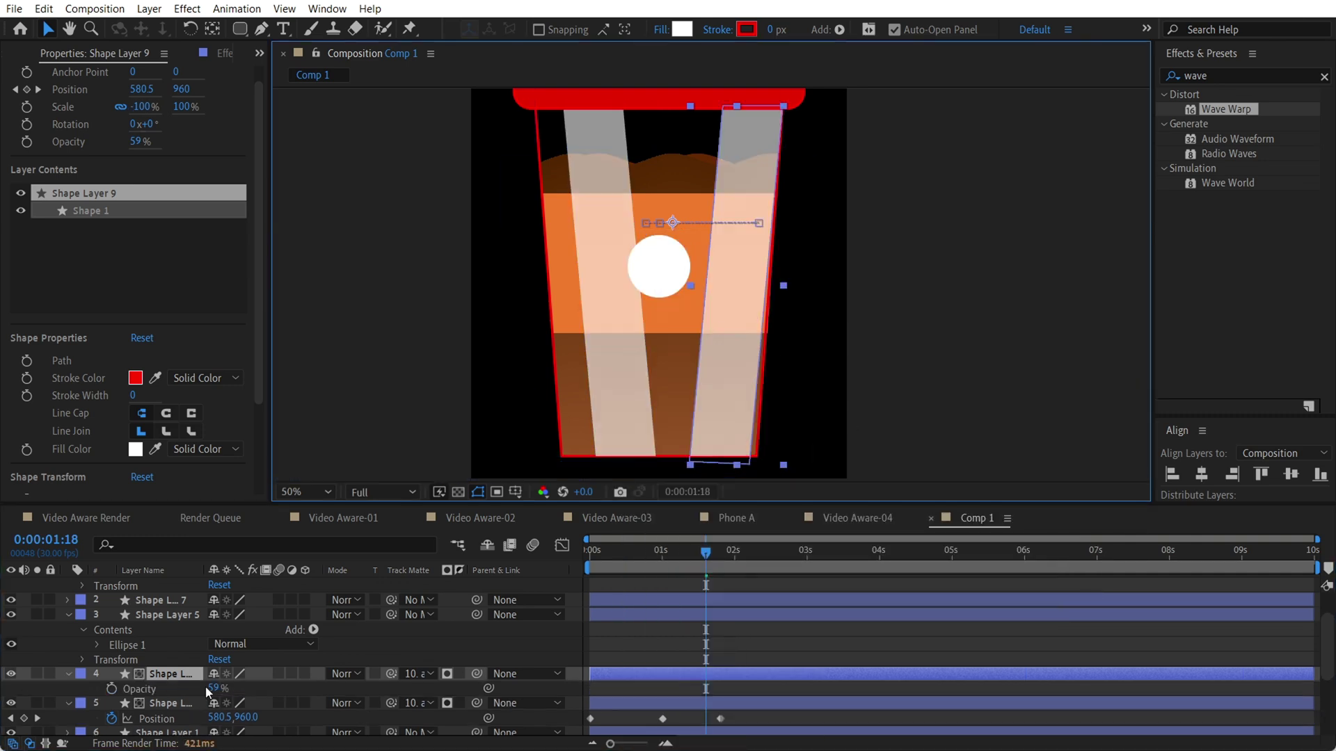
left_click_drag(177, 674, 178, 713)
scroll(182, 675, "down", 1)
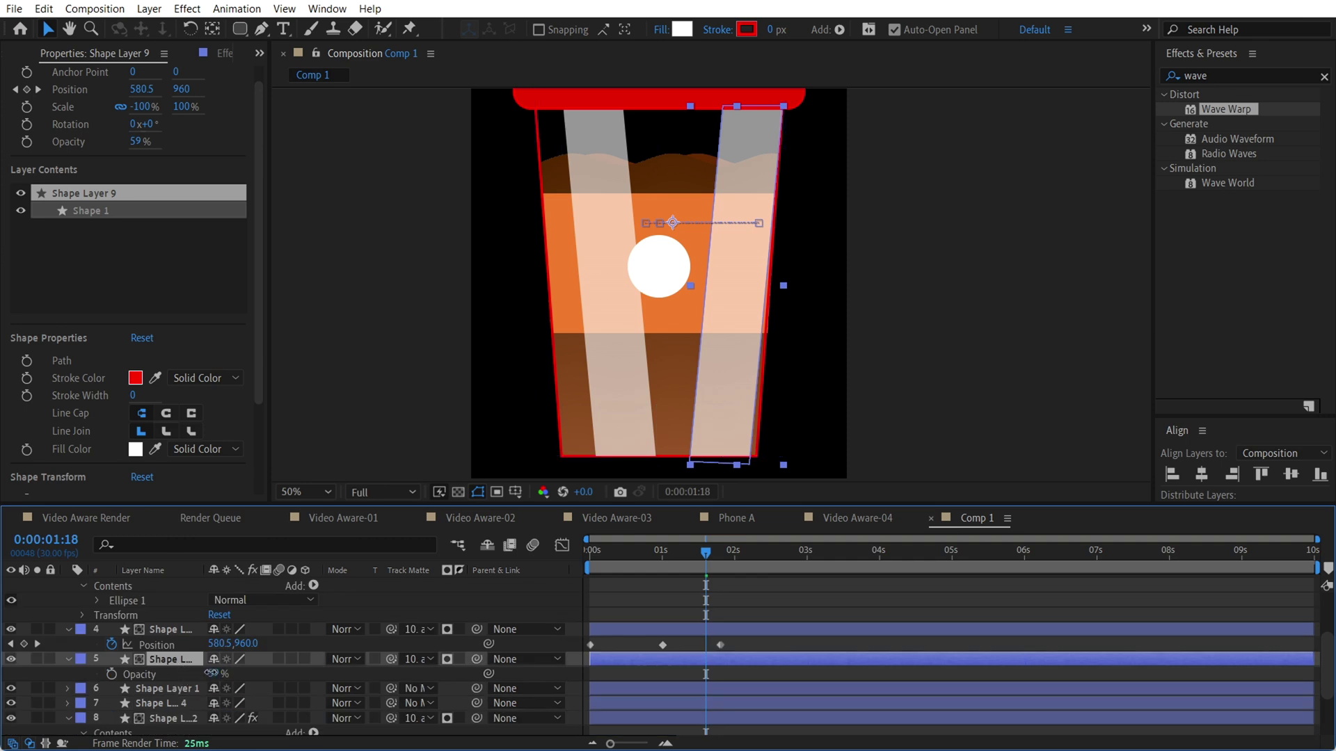
left_click_drag(210, 673, 199, 673)
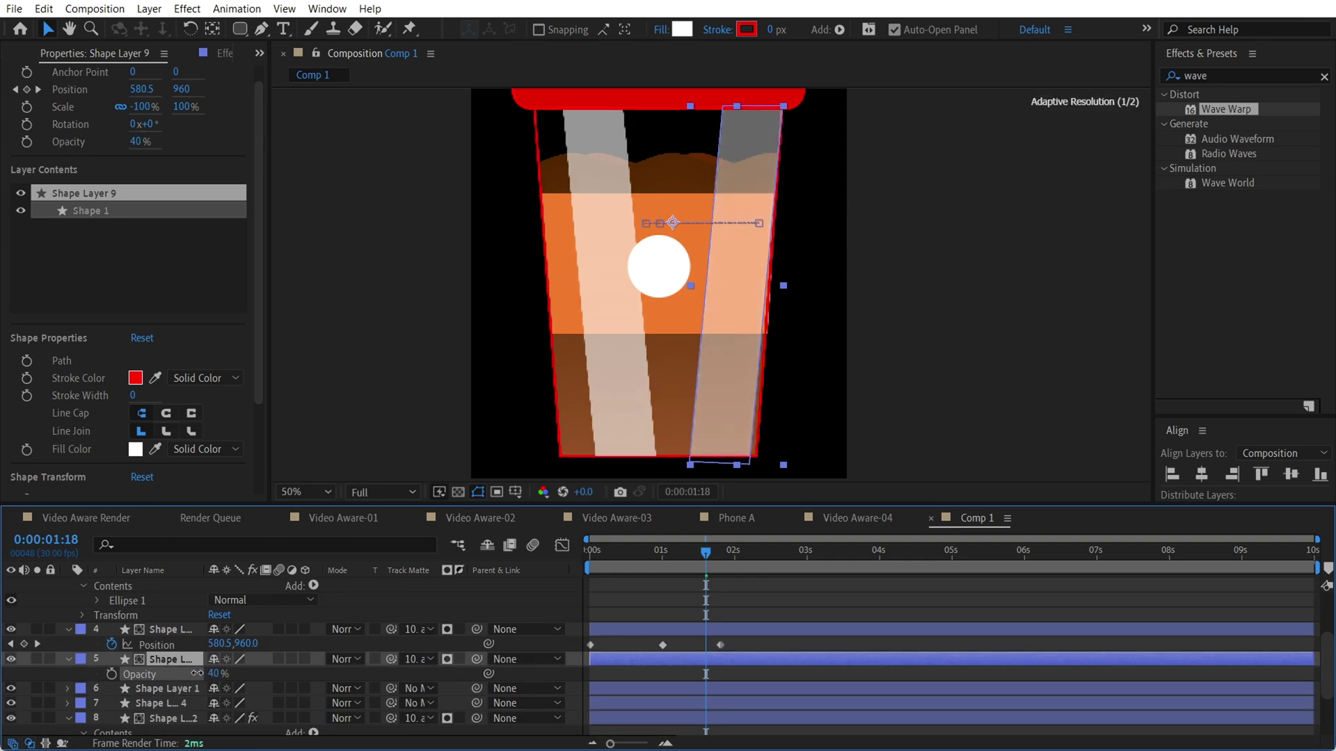
left_click_drag(177, 664, 182, 722)
left_click(792, 421)
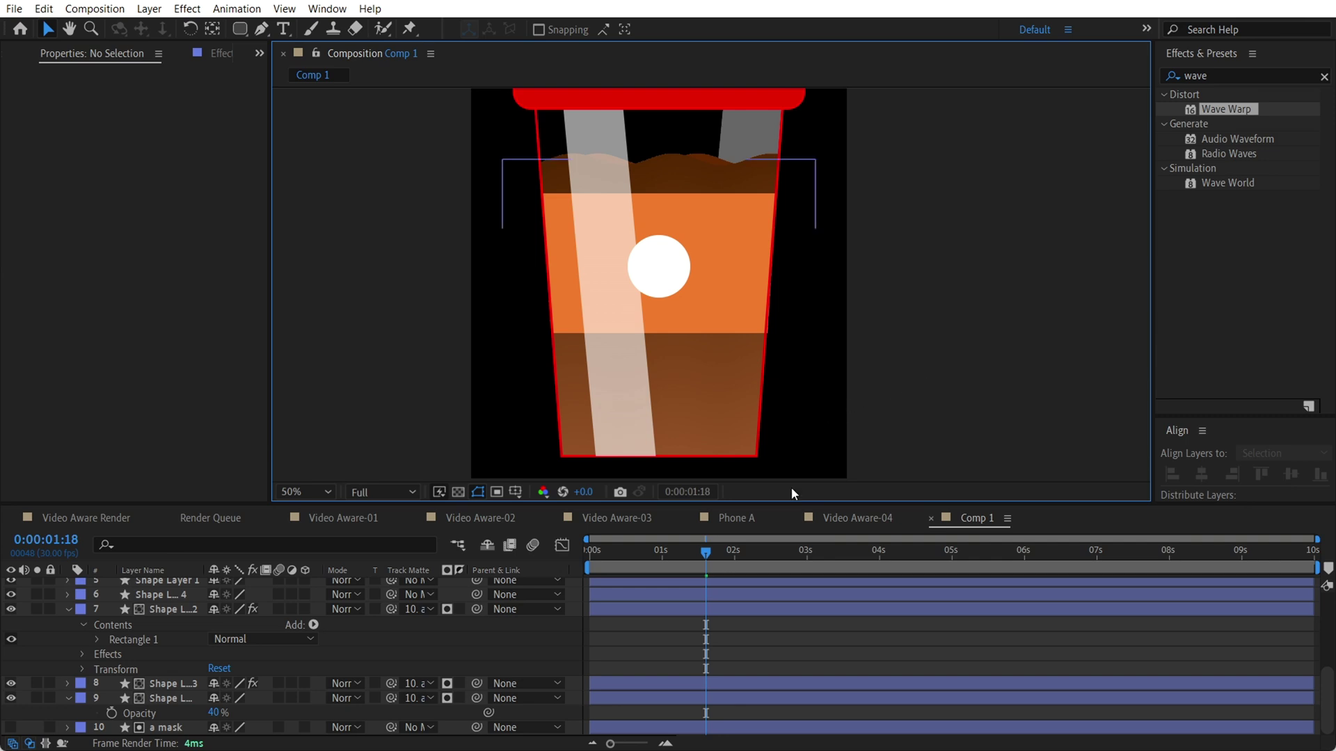
Step: Move the back strip, Shape Layer 9, to position 225, 960 at its one-second keyframe and preview both strips moving
left_click(737, 136)
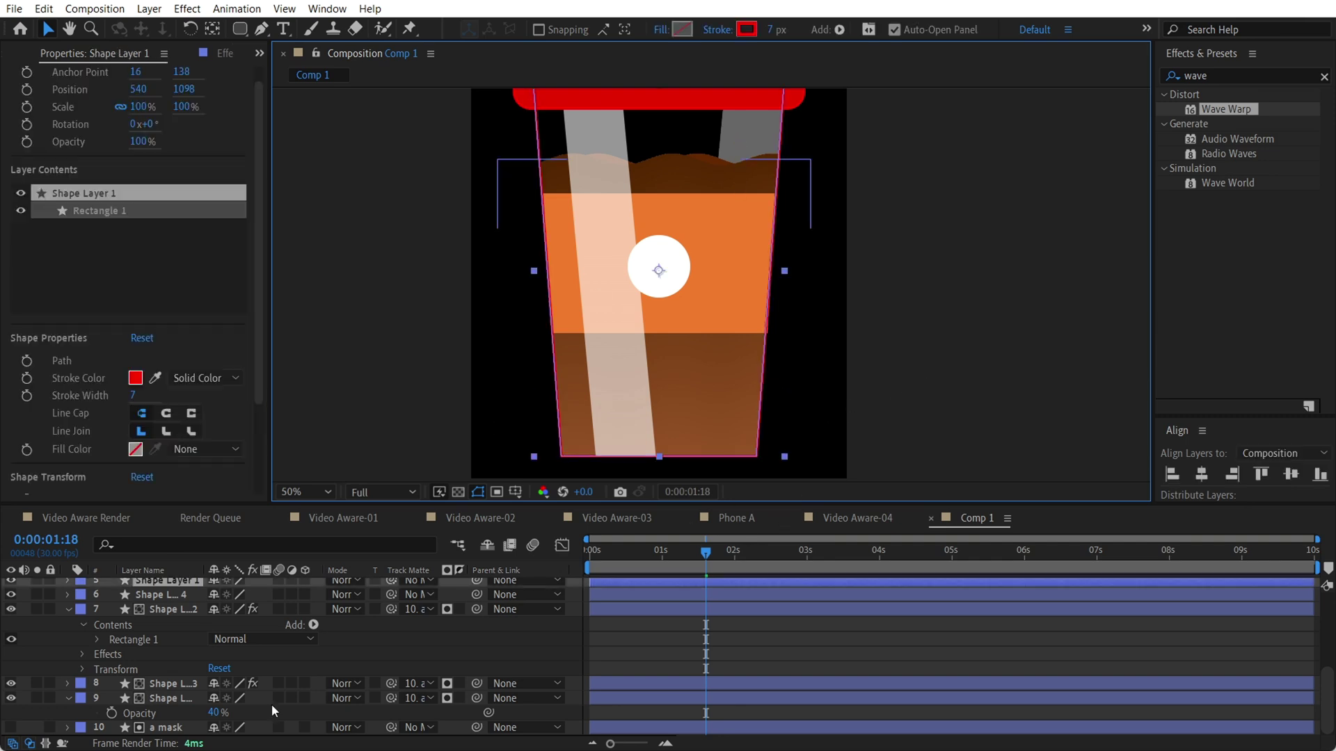
left_click(181, 697)
key("p")
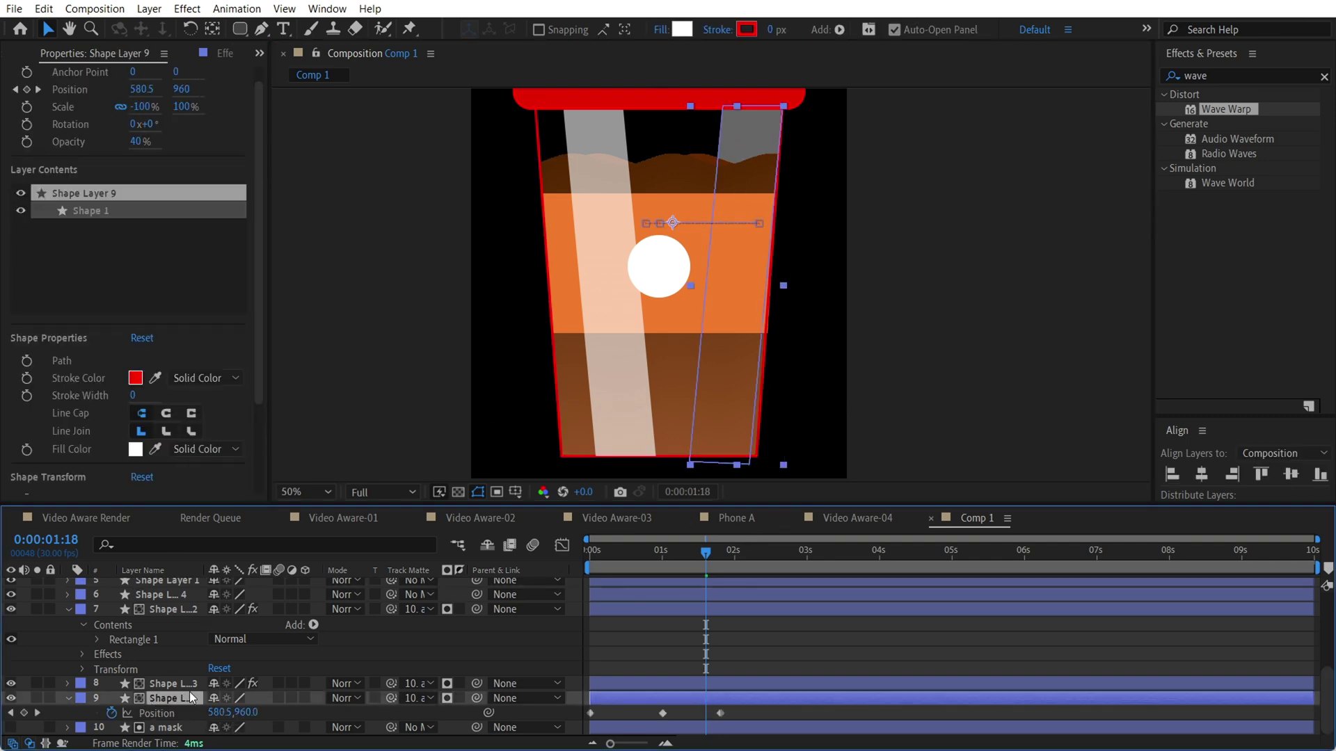
left_click_drag(684, 562, 582, 559)
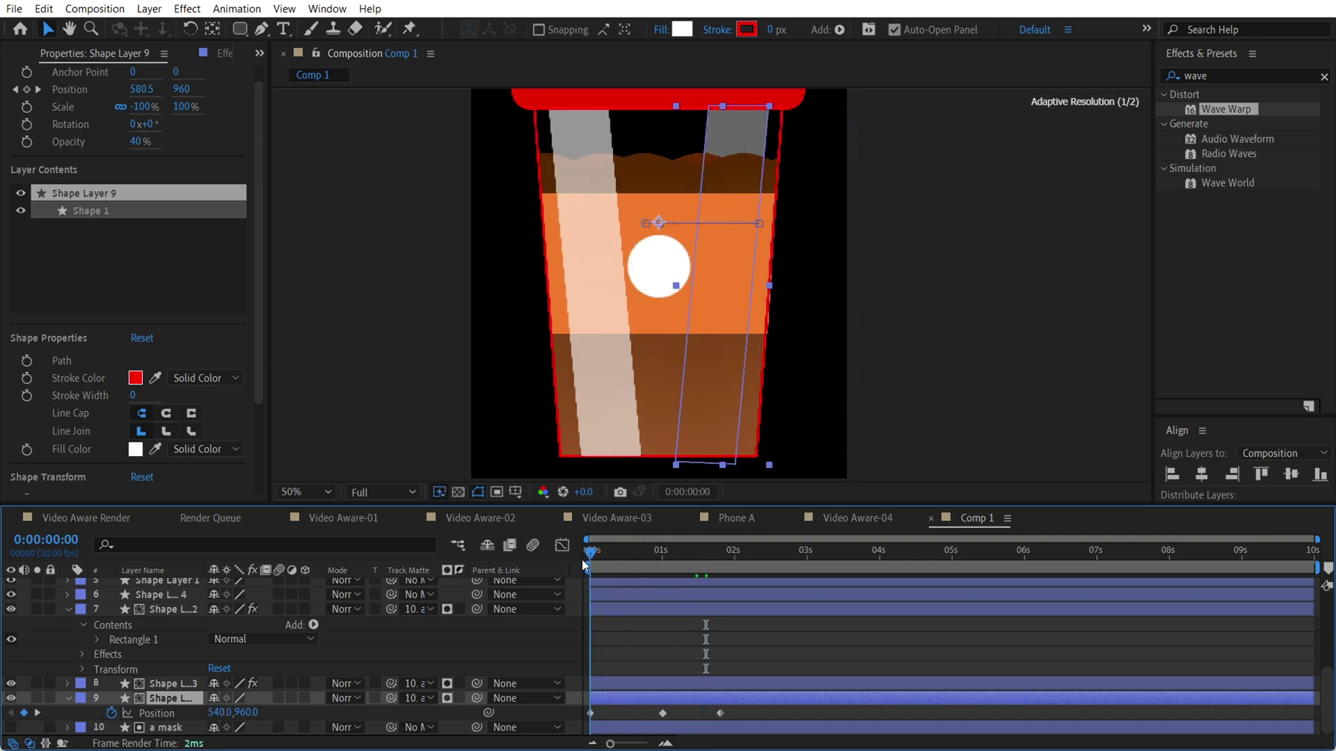
left_click(662, 714)
left_click_drag(677, 553, 662, 553)
left_click_drag(844, 202, 635, 200)
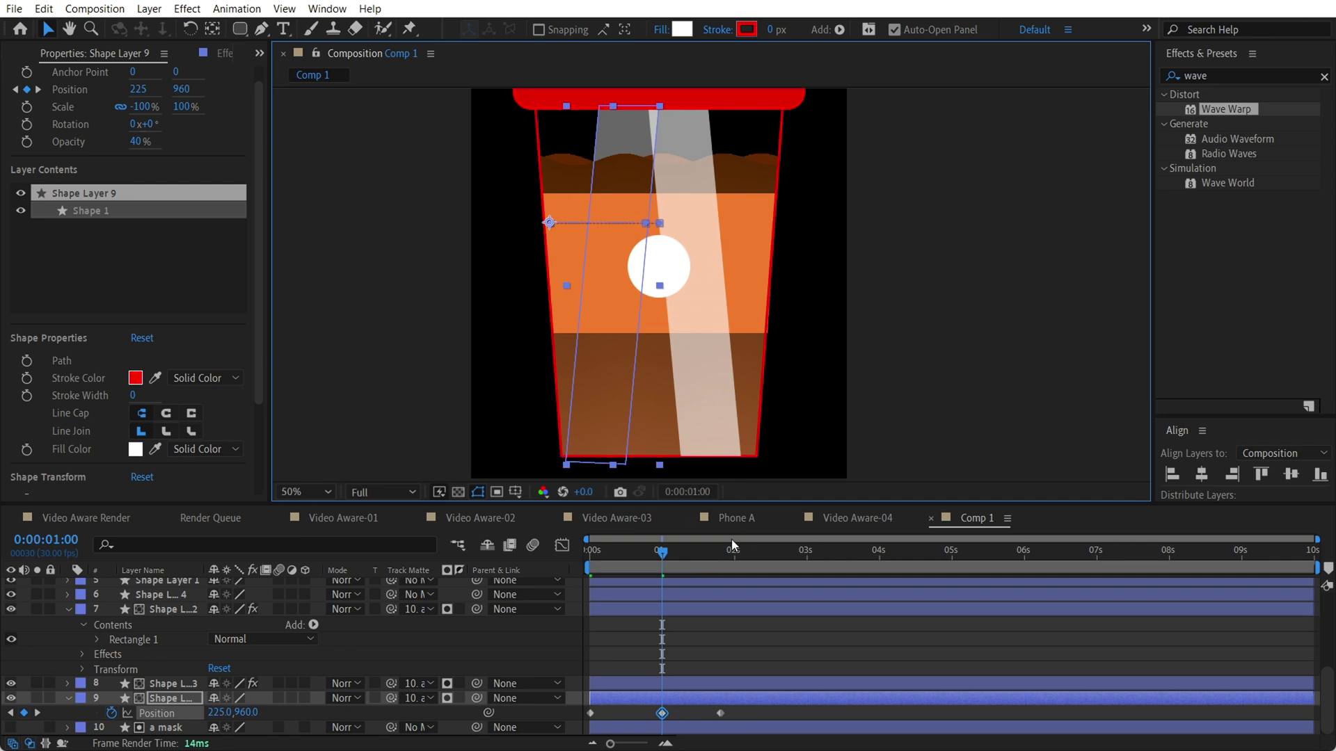
left_click_drag(732, 549, 724, 552)
key("space")
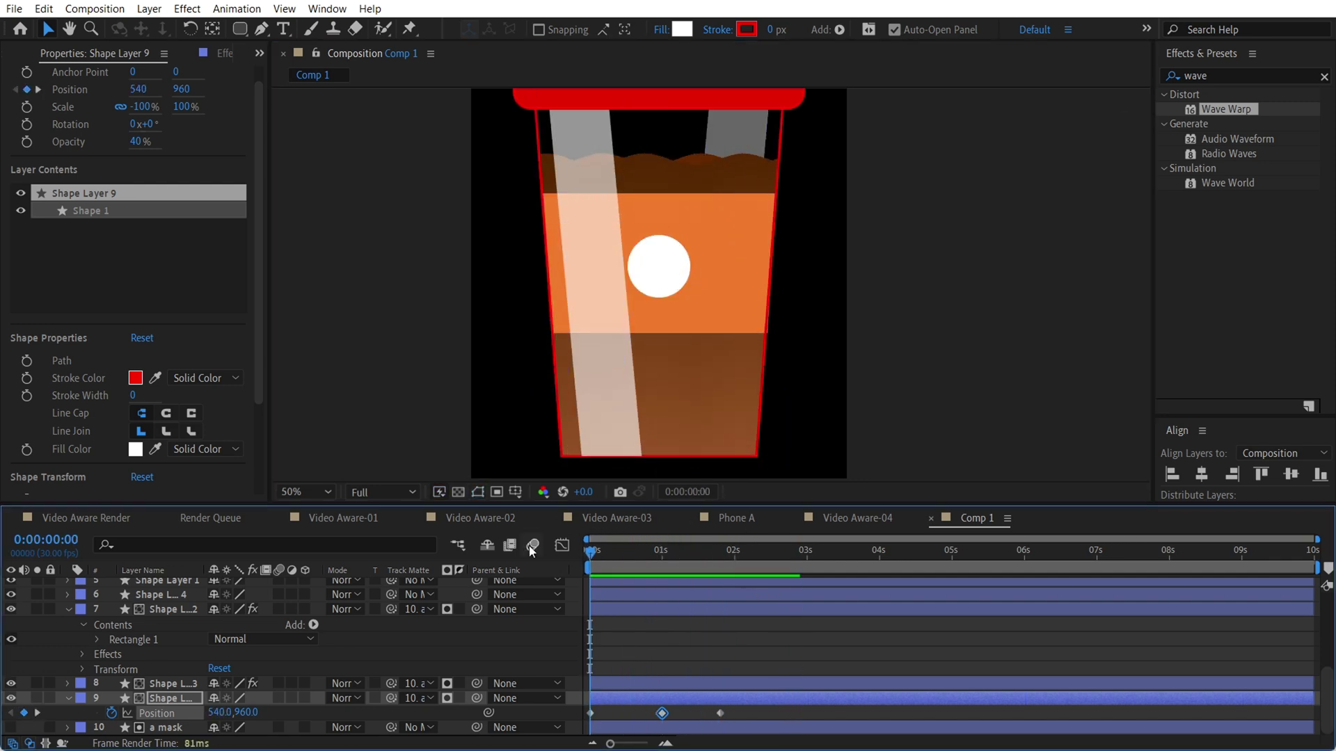
key("space")
Step: Flip the back strip horizontally again and shift it right to position 570.7, 960 at 0:00:01:04
right_click(616, 137)
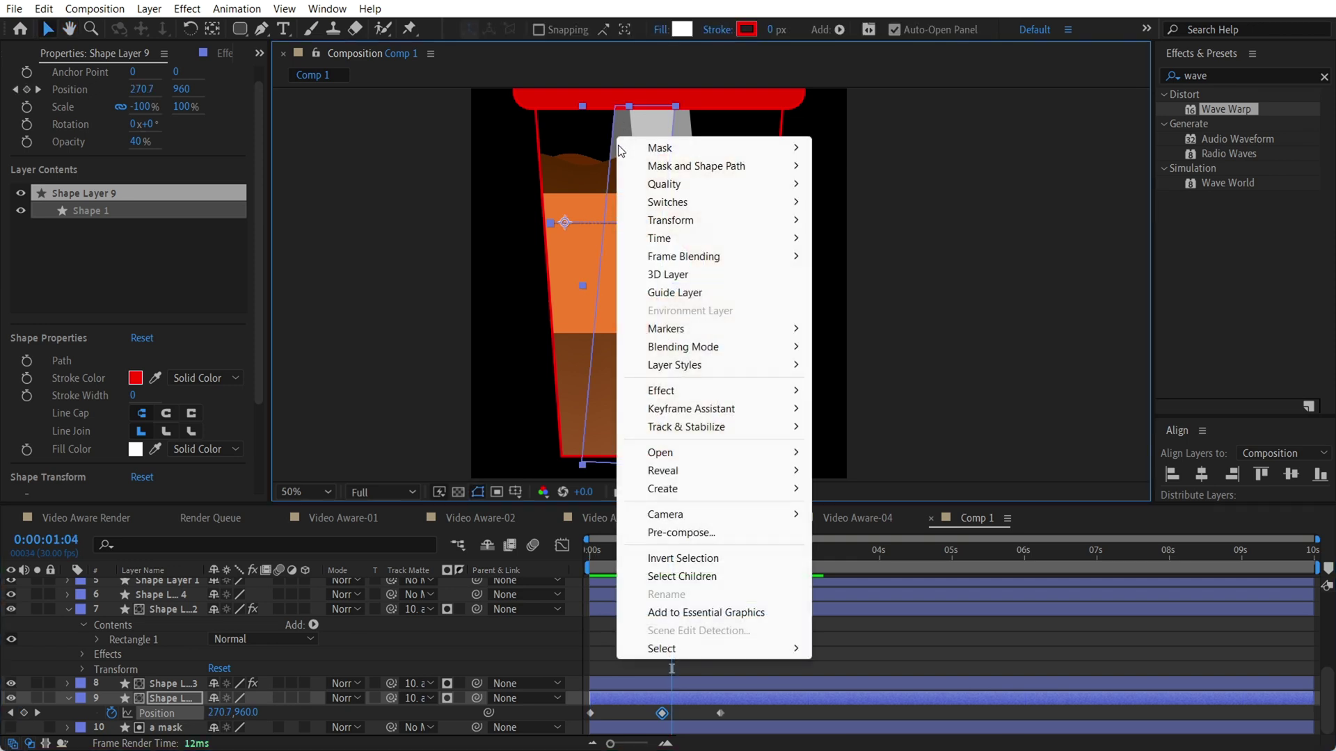
mouse_move(691, 221)
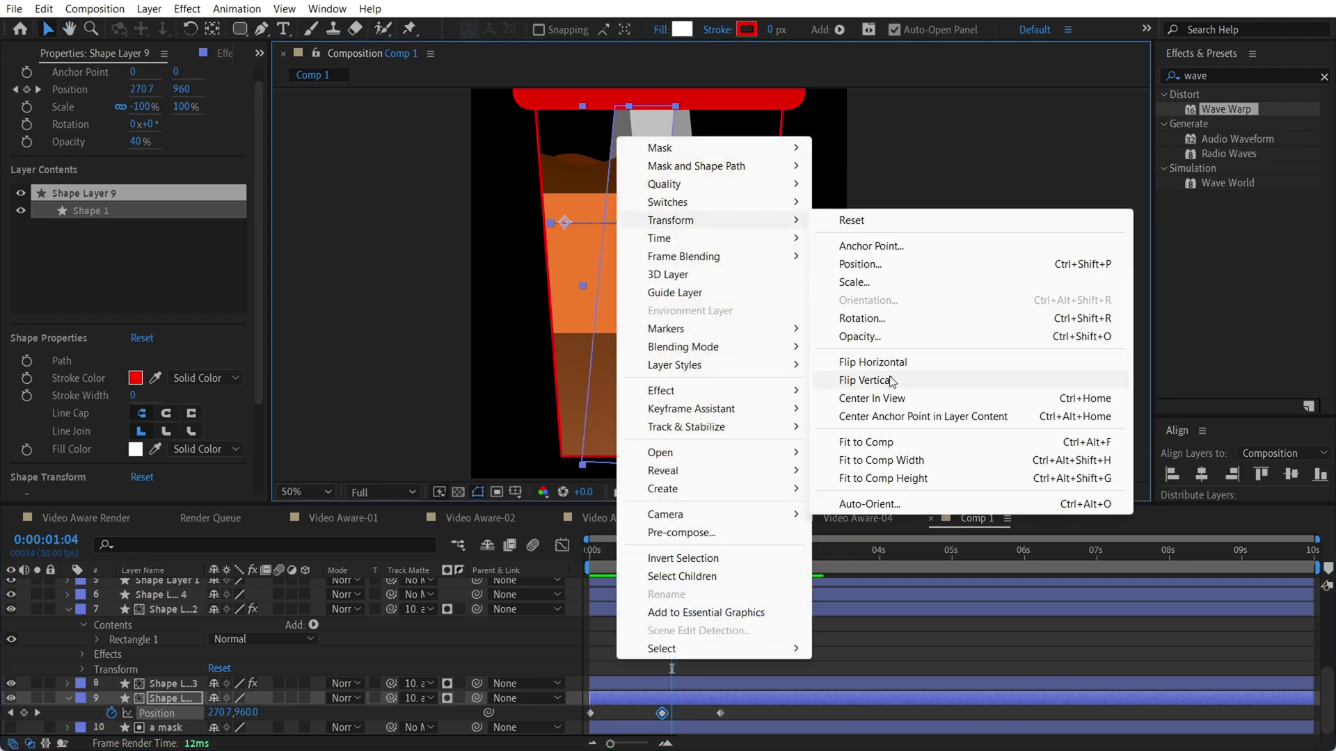
left_click(869, 359)
left_click_drag(484, 298, 584, 277)
Step: Preview and scrub through the first second to check how the two shine strips move together
left_click(590, 550)
mouse_move(590, 550)
left_mouse_down()
mouse_move(645, 549)
mouse_move(590, 550)
left_mouse_up()
key("space")
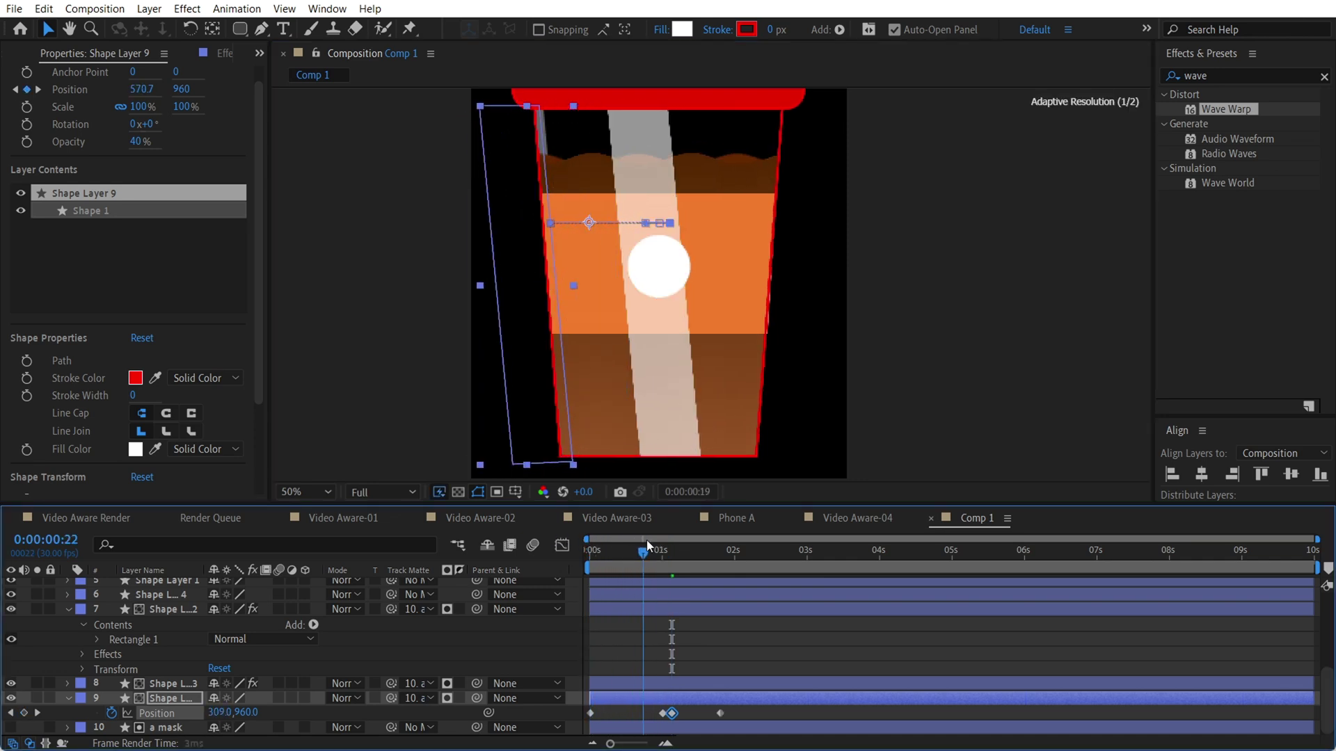
key("space")
left_click(622, 545)
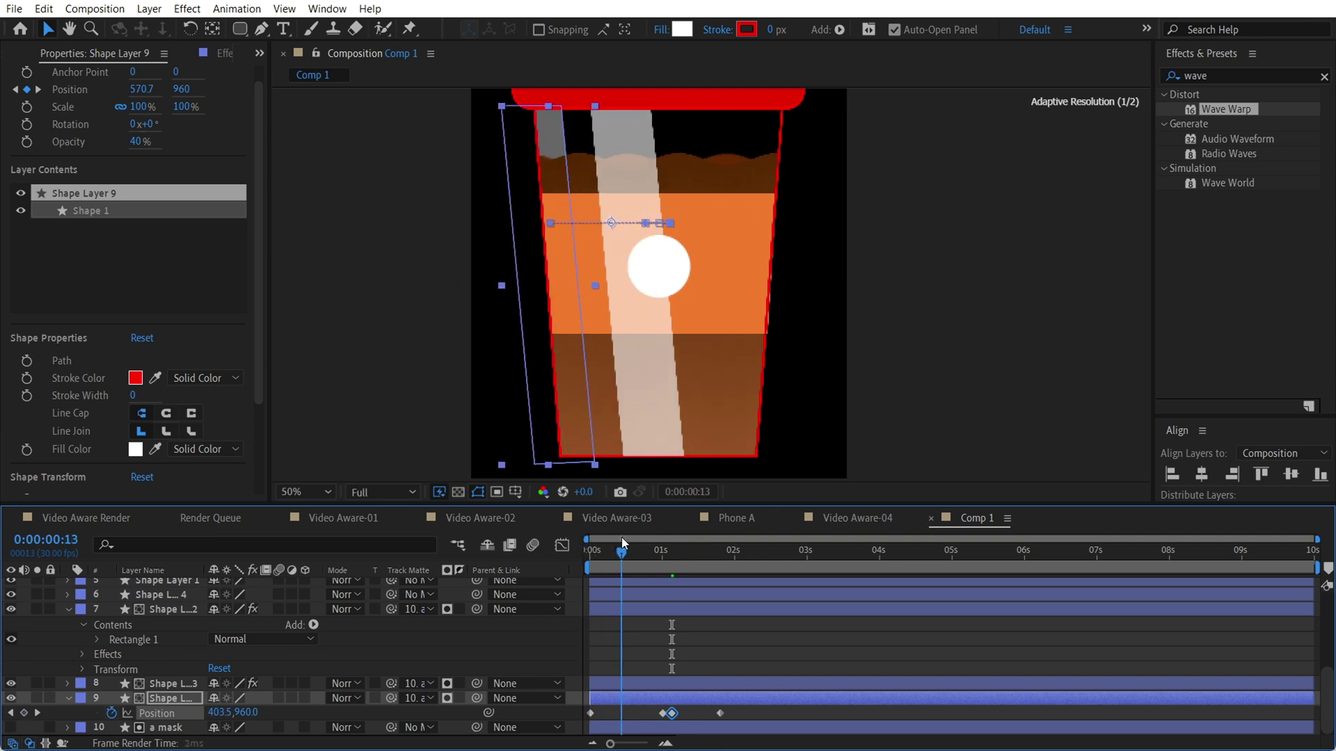
left_click_drag(622, 545, 607, 547)
Step: Open the Video Aware-01 reference composition and examine the straw and its place in the cup's layer order
left_click(984, 167)
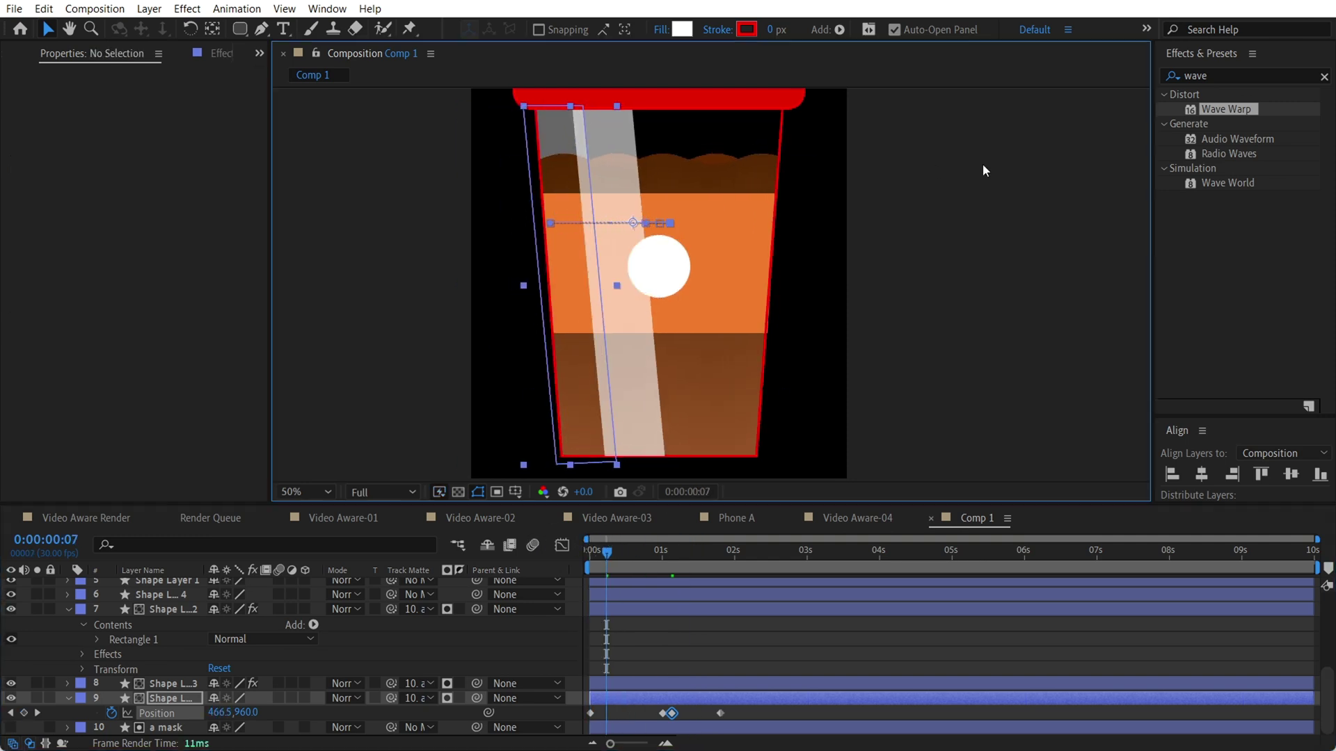
key("comma")
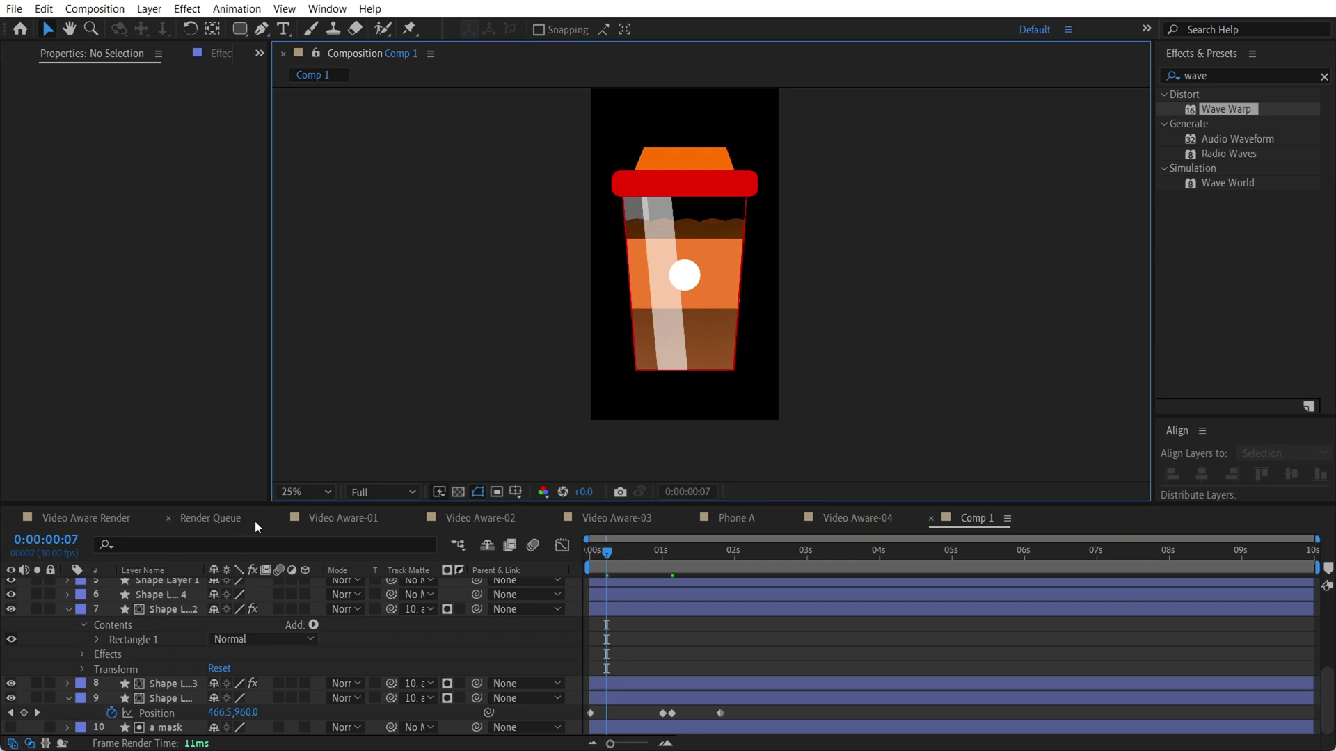
left_click(340, 518)
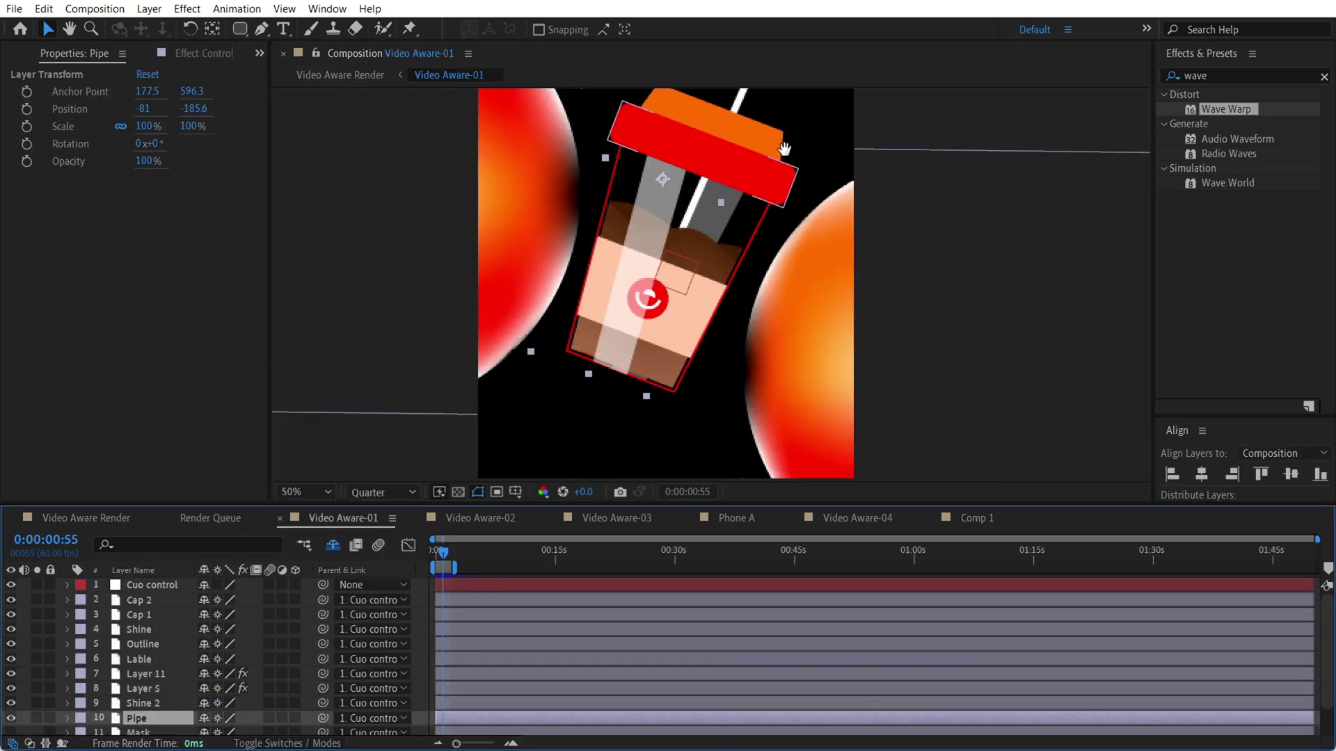
left_click_drag(784, 149, 725, 227)
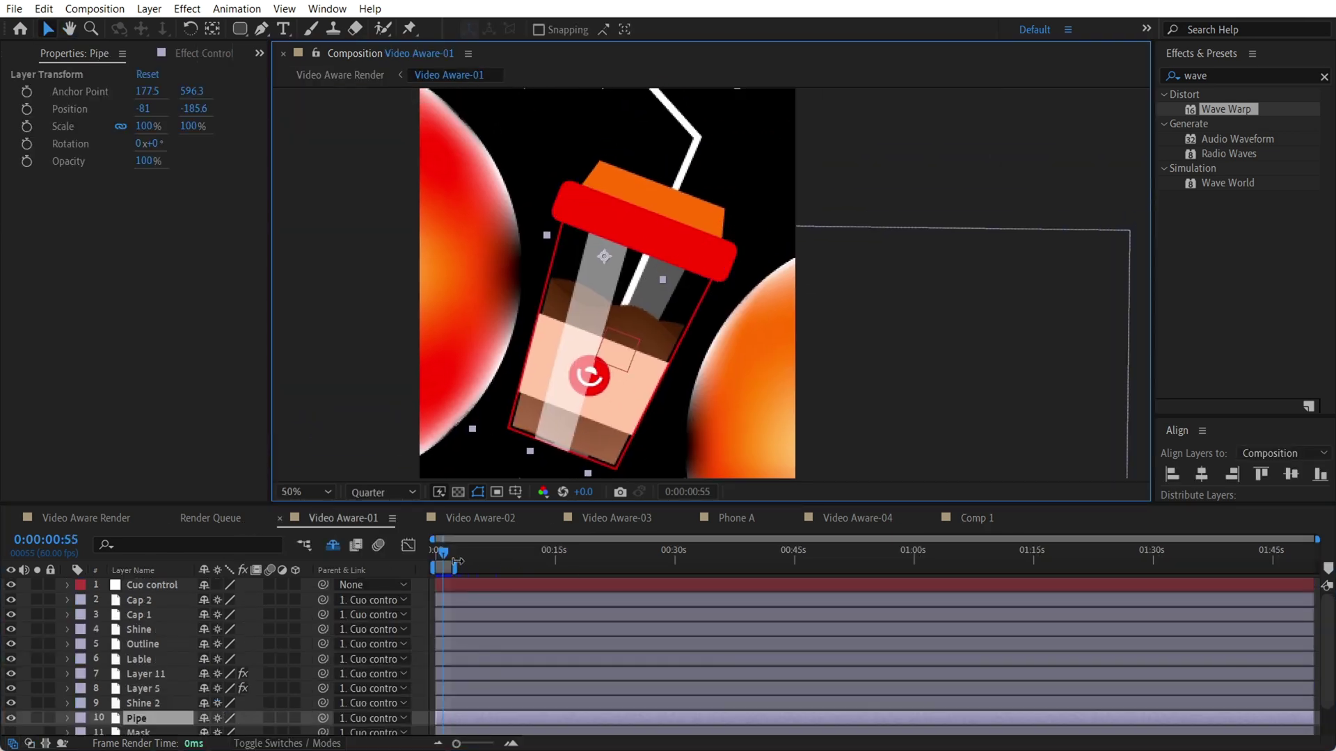
Step: Review the whole cup in Video Aware-01 and look briefly at the Video Aware-02 composition for comparison
scroll(683, 340, "down", 2)
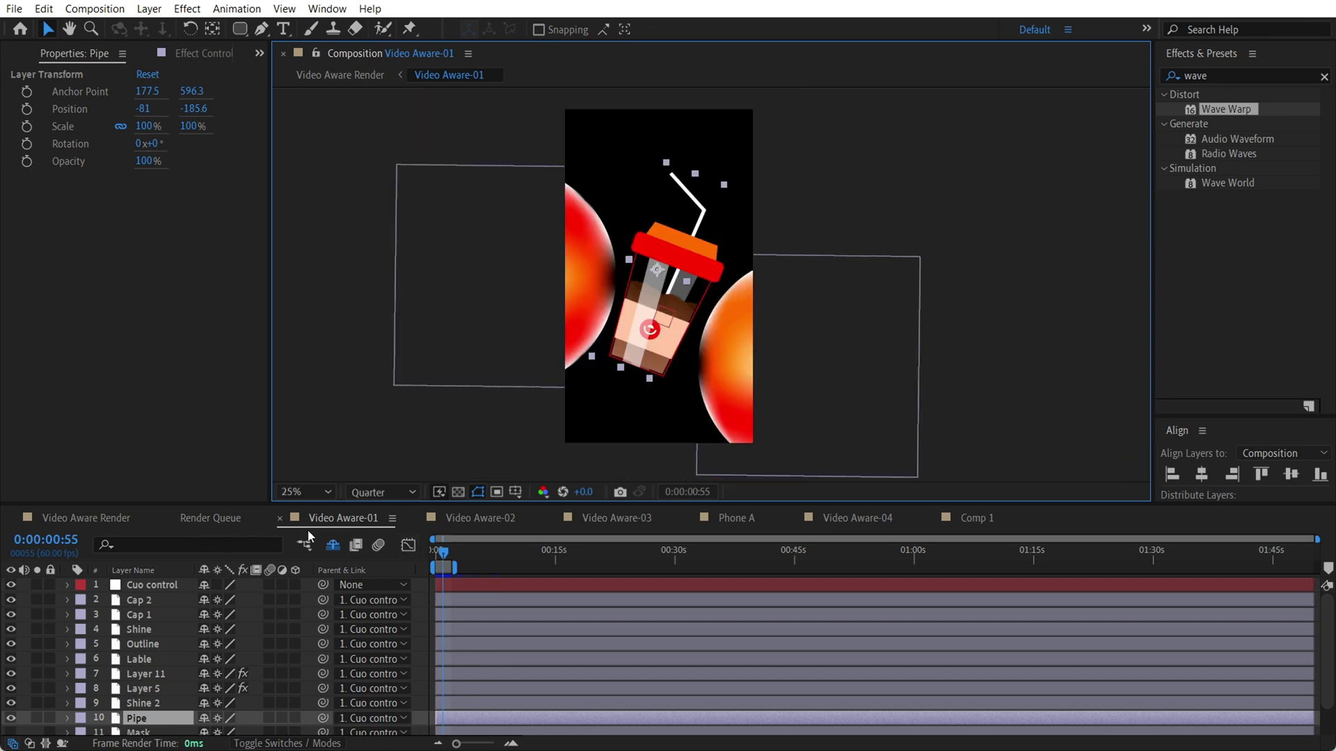
left_click(481, 519)
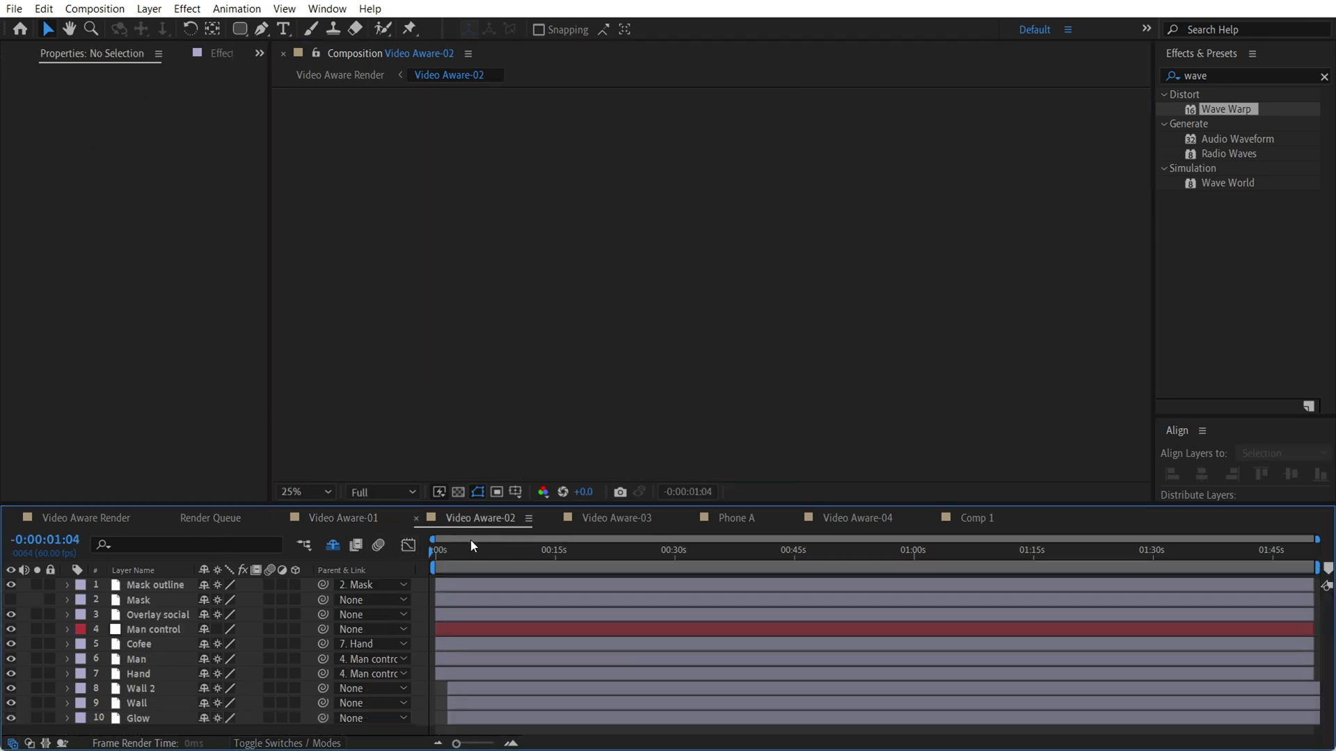
left_click_drag(453, 557, 406, 551)
left_click(344, 518)
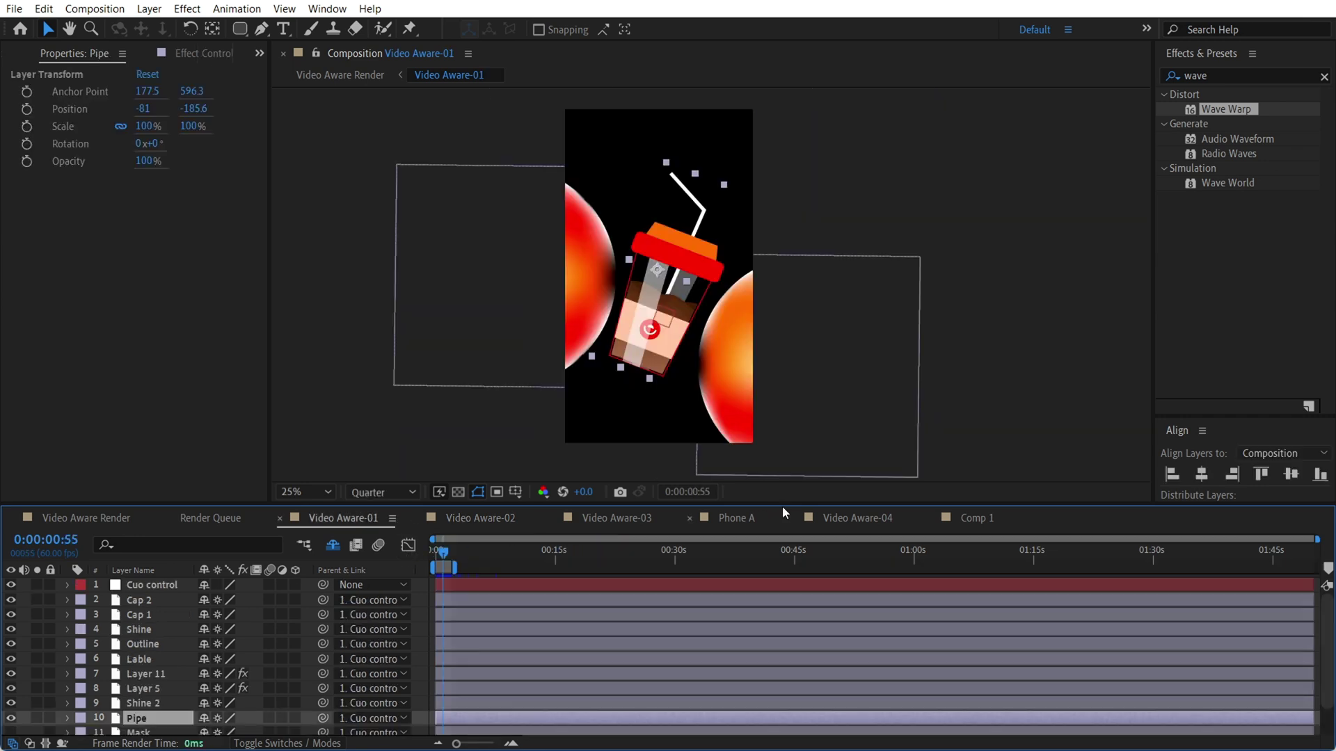
Step: Pre-compose all ten cup layers of Comp 1, moving all attributes into the new composition under the default name
left_click(973, 518)
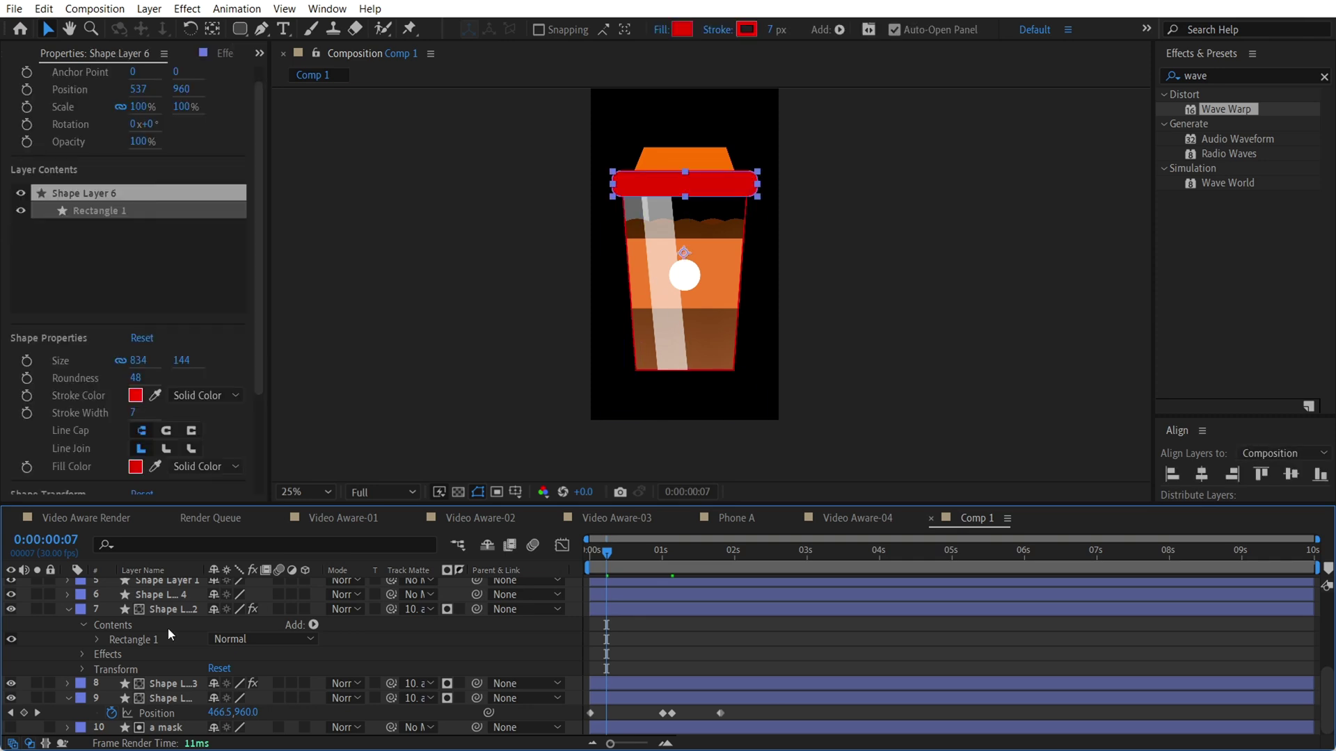
left_click(169, 727, "shift")
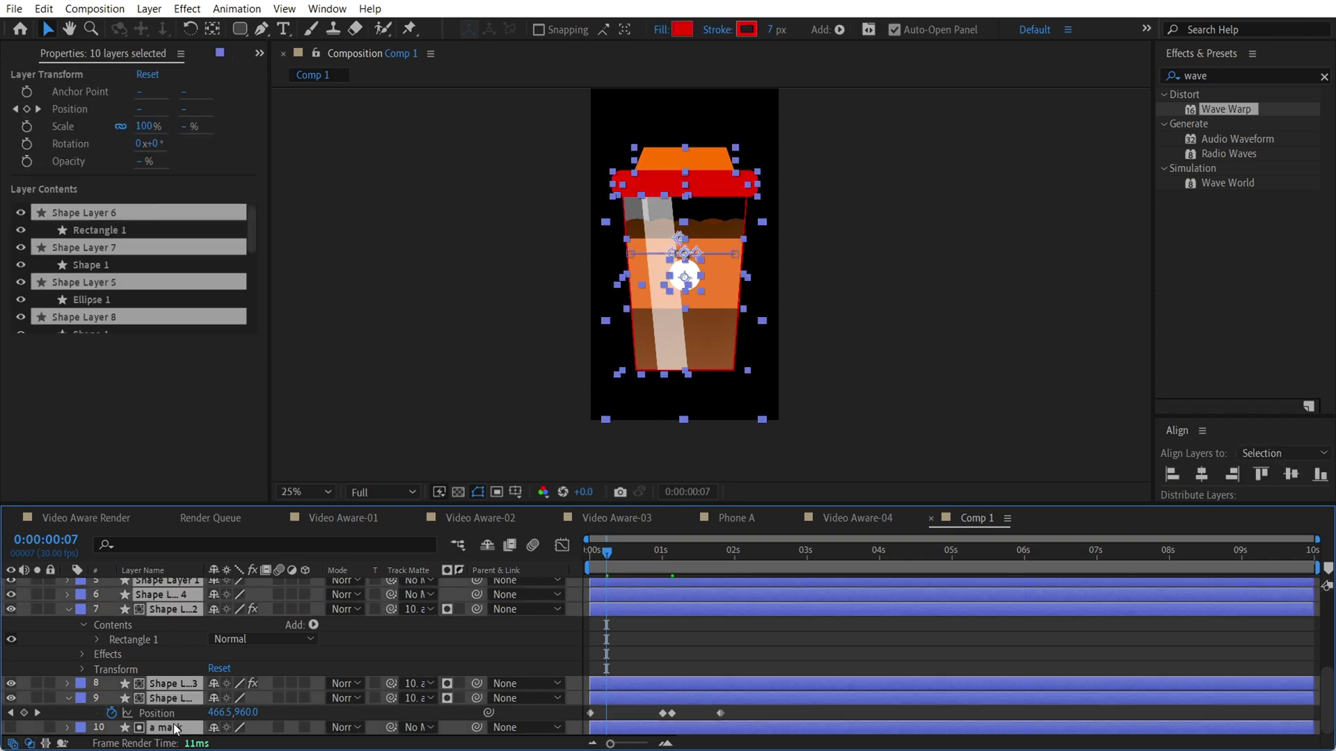
right_click(176, 692)
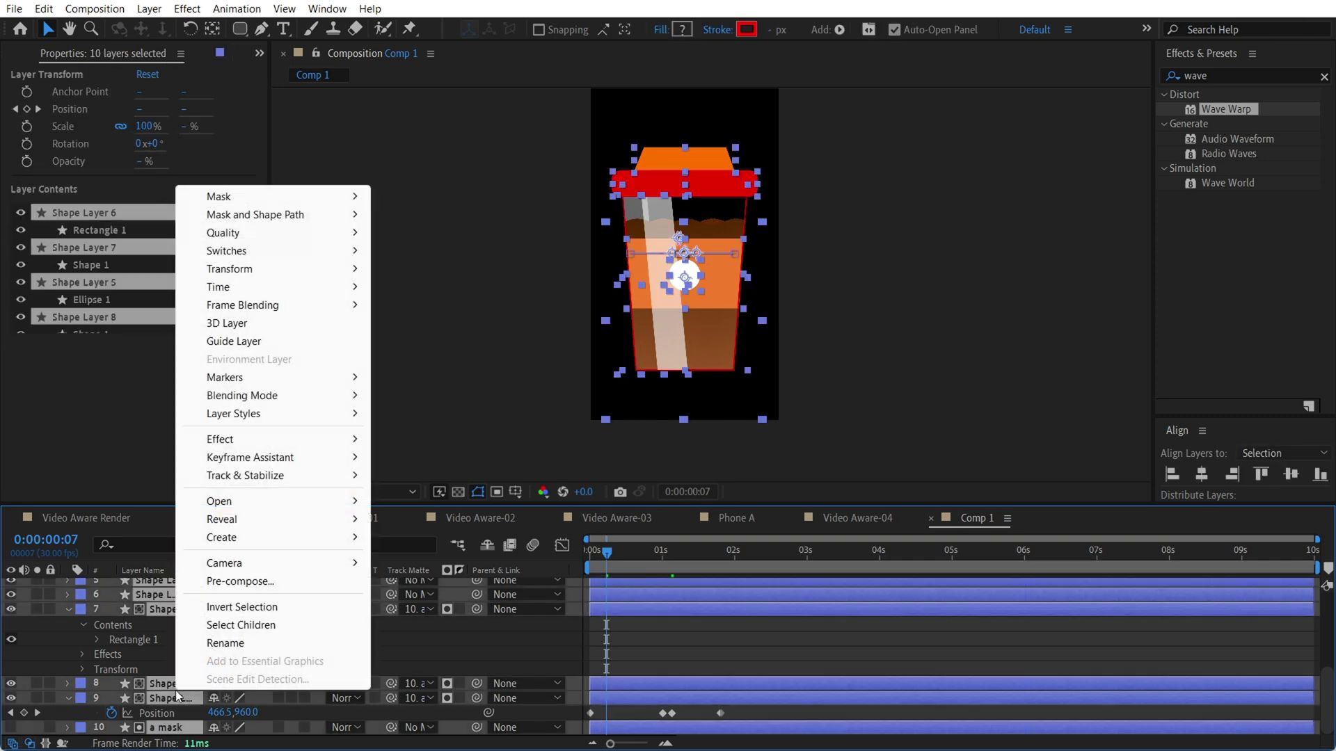
left_click(265, 586)
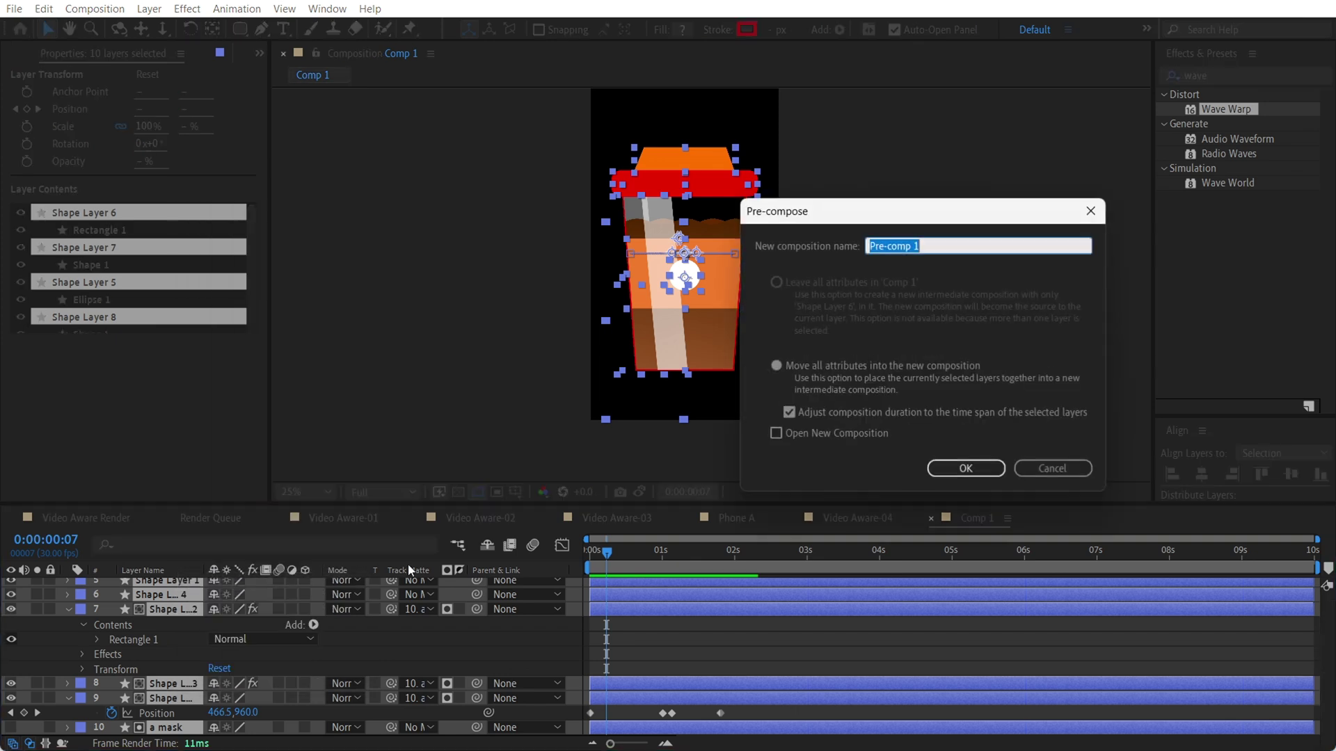
left_click(964, 468)
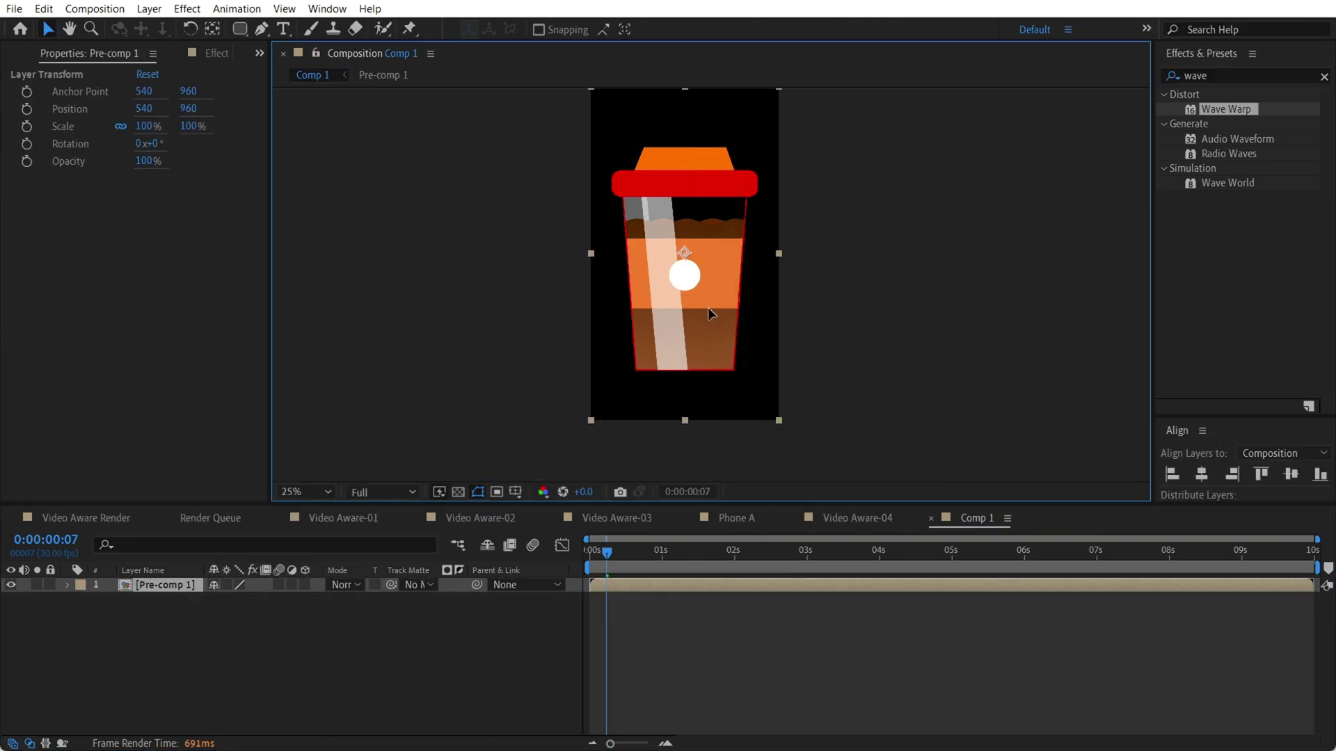
Step: Move the pre-composed cup to position 500, 1008 and close the Comp 1 timeline
left_click_drag(717, 316, 633, 273)
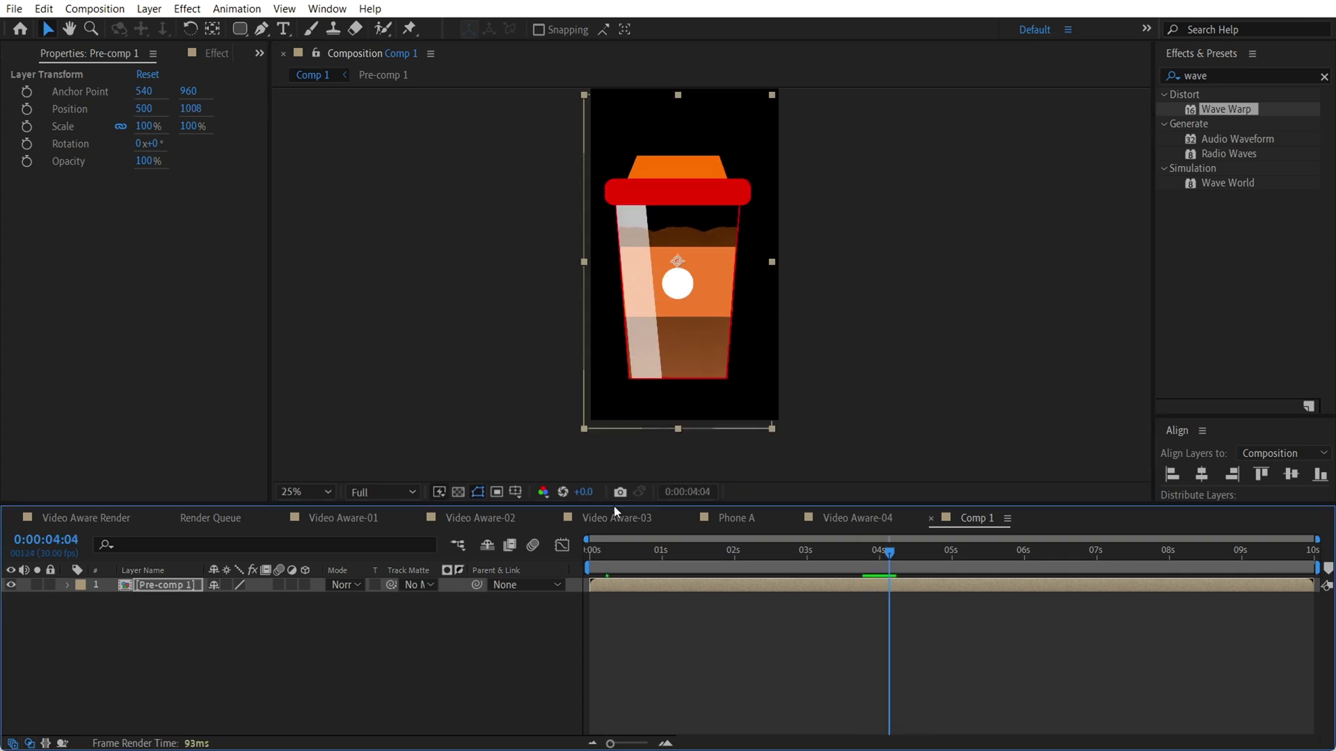
left_click(932, 518)
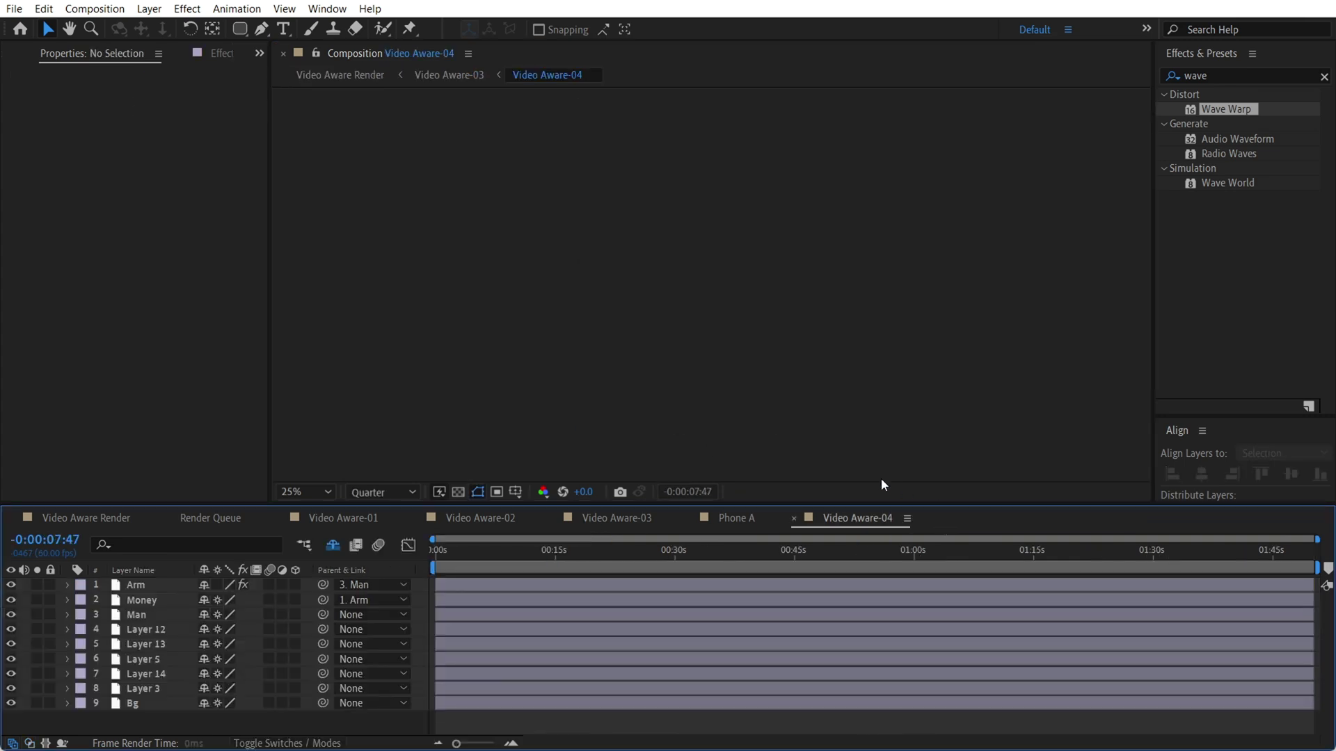